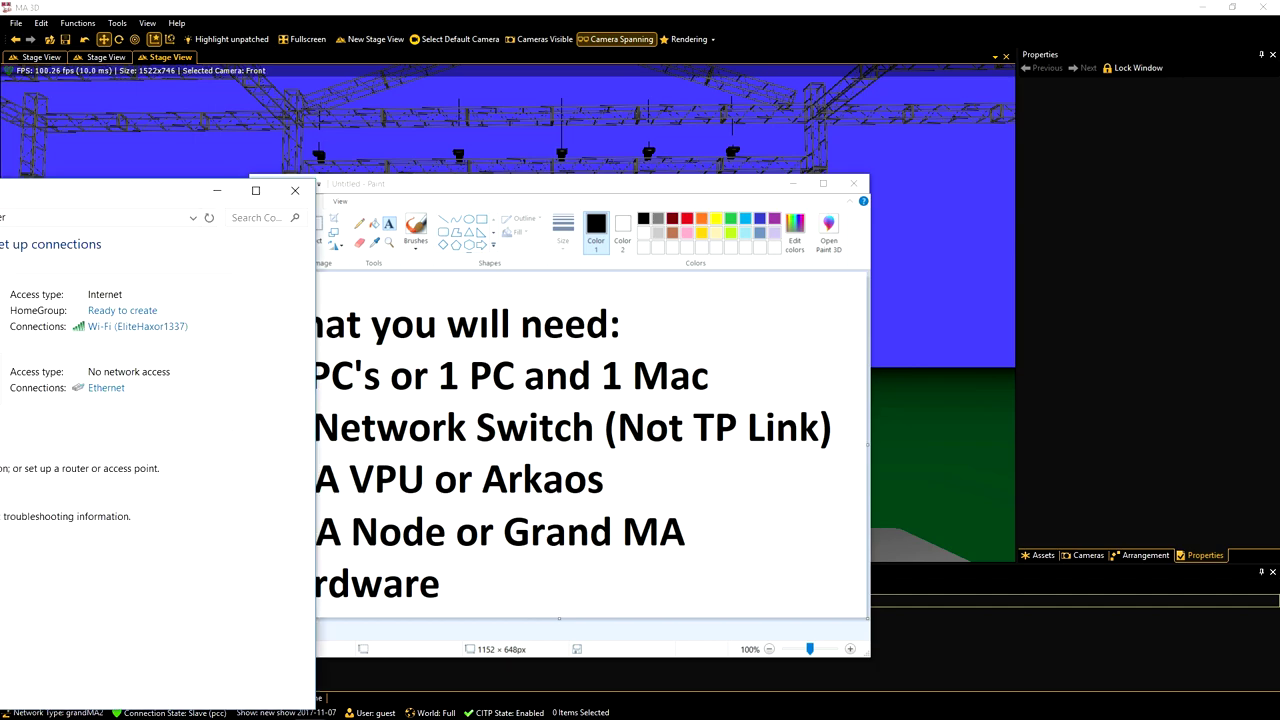
Move the Network and Sharing Center window over the Paint 'What you will need' list.
{"action": "left_click_drag", "start_coordinate": [499, 180], "coordinate": [489, 209]}
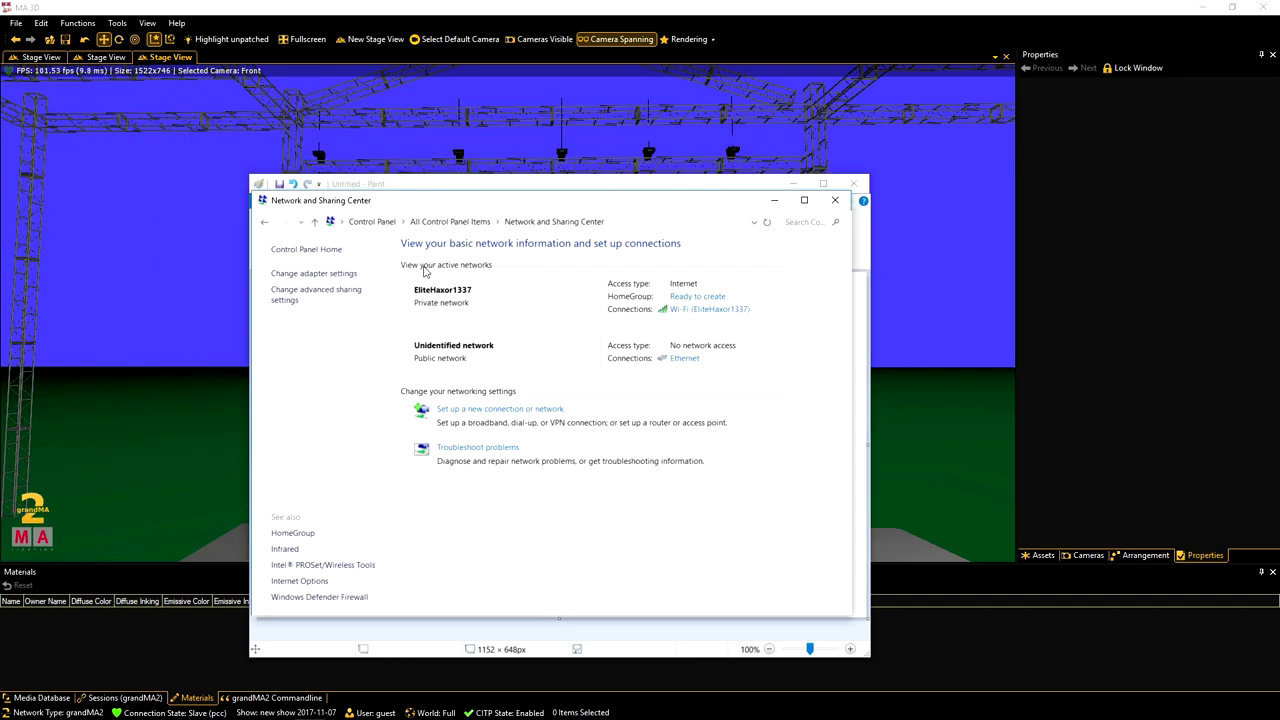
Open the IPv4 properties of the Ethernet adapter from the network connections list.
{"action": "left_click", "coordinate": [265, 223]}
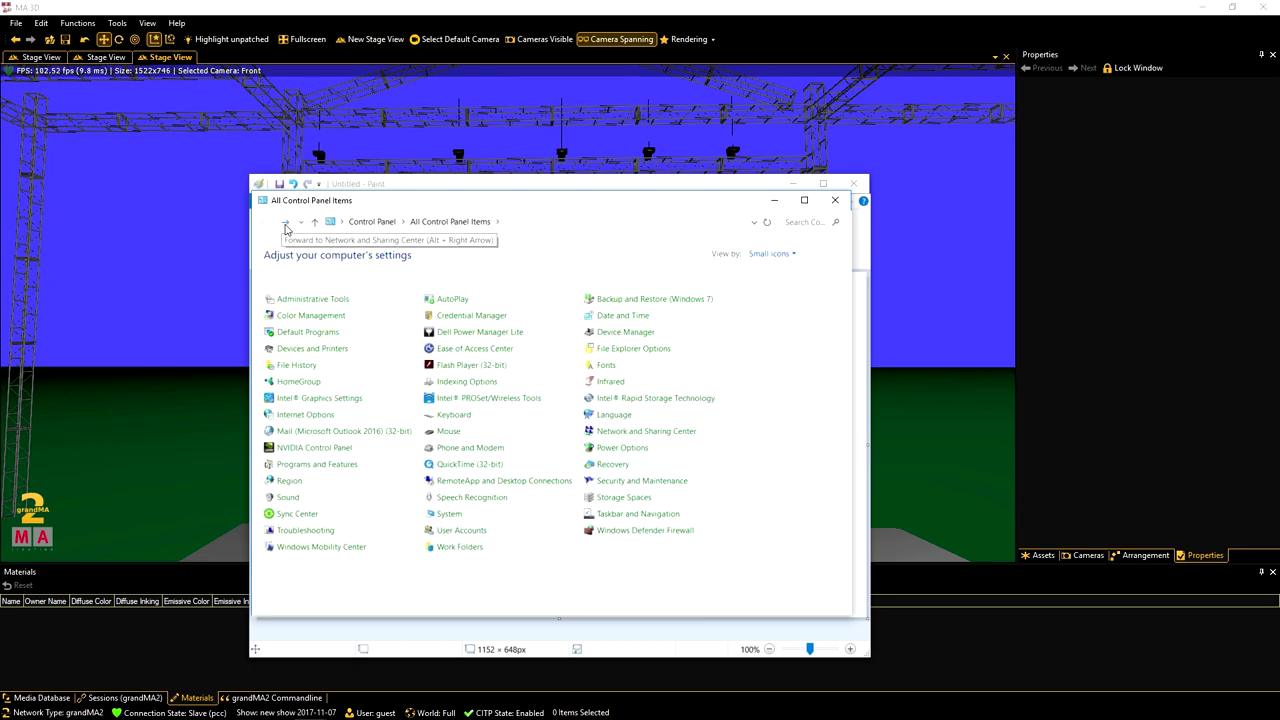
{"action": "left_click", "coordinate": [285, 225]}
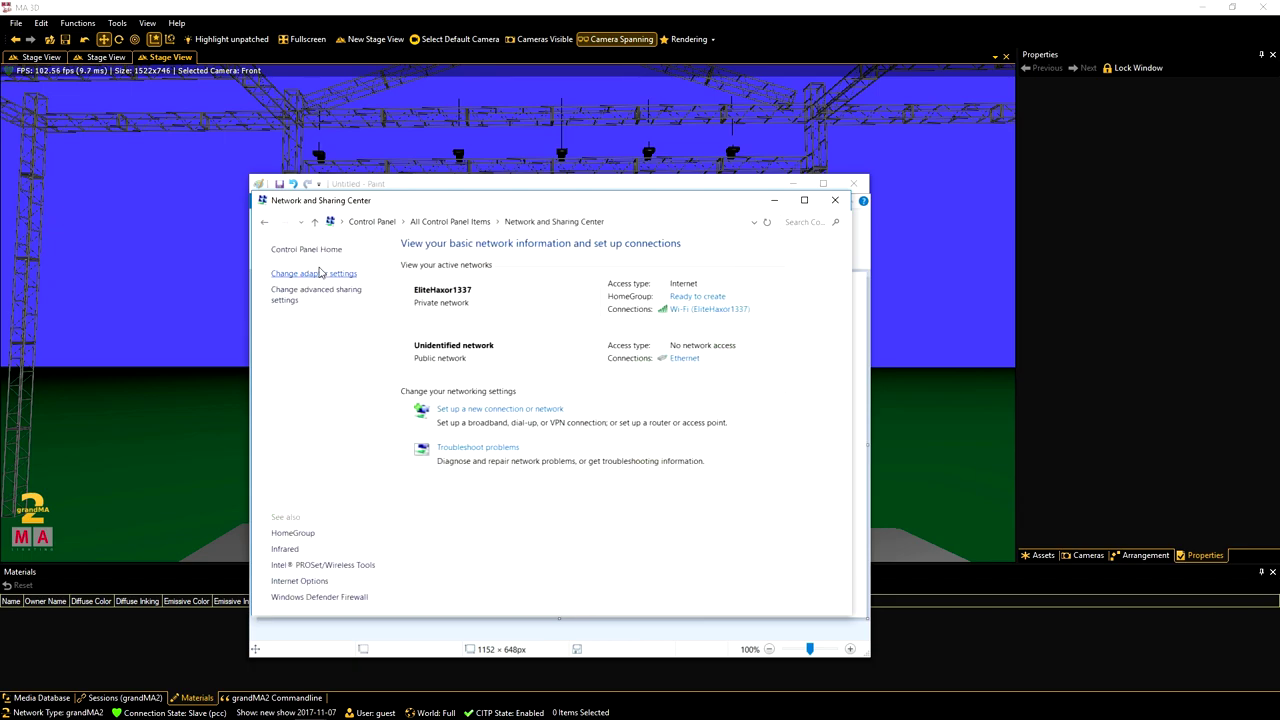
{"action": "left_click", "coordinate": [314, 275]}
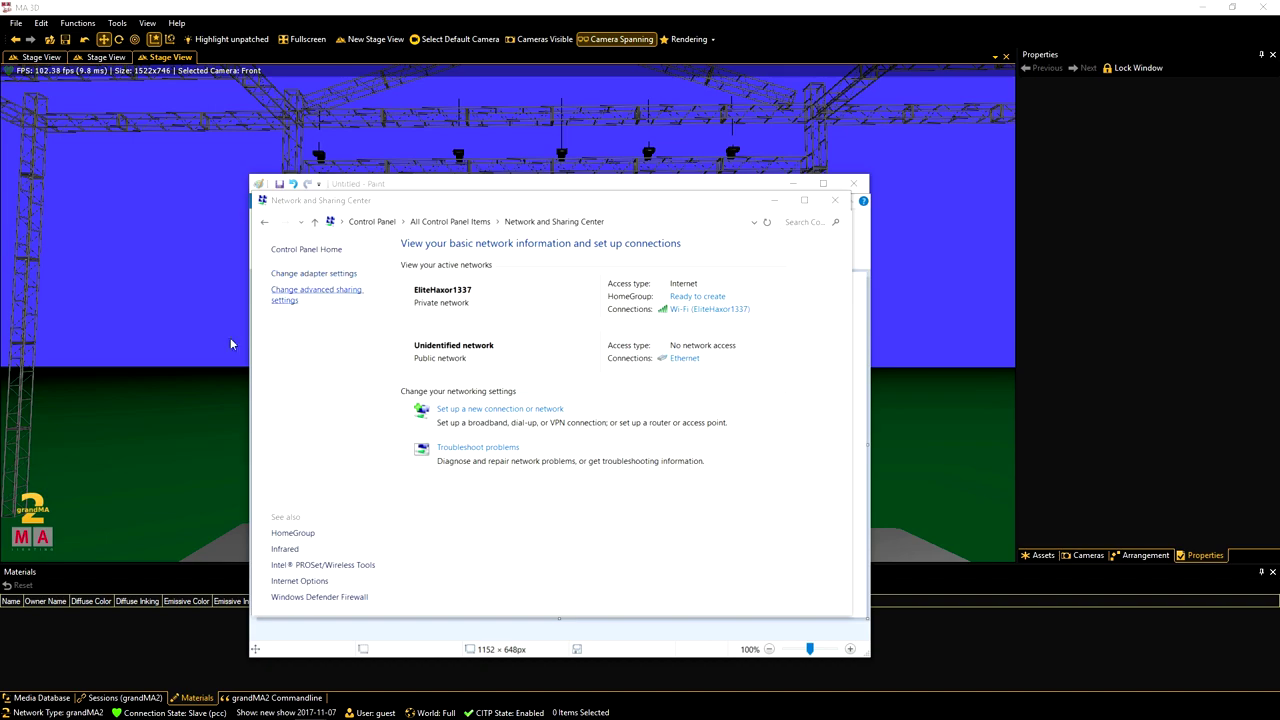
{"action": "left_click_drag", "start_coordinate": [423, 149], "coordinate": [547, 238]}
{"action": "right_click", "coordinate": [518, 313]}
{"action": "left_click", "coordinate": [575, 437]}
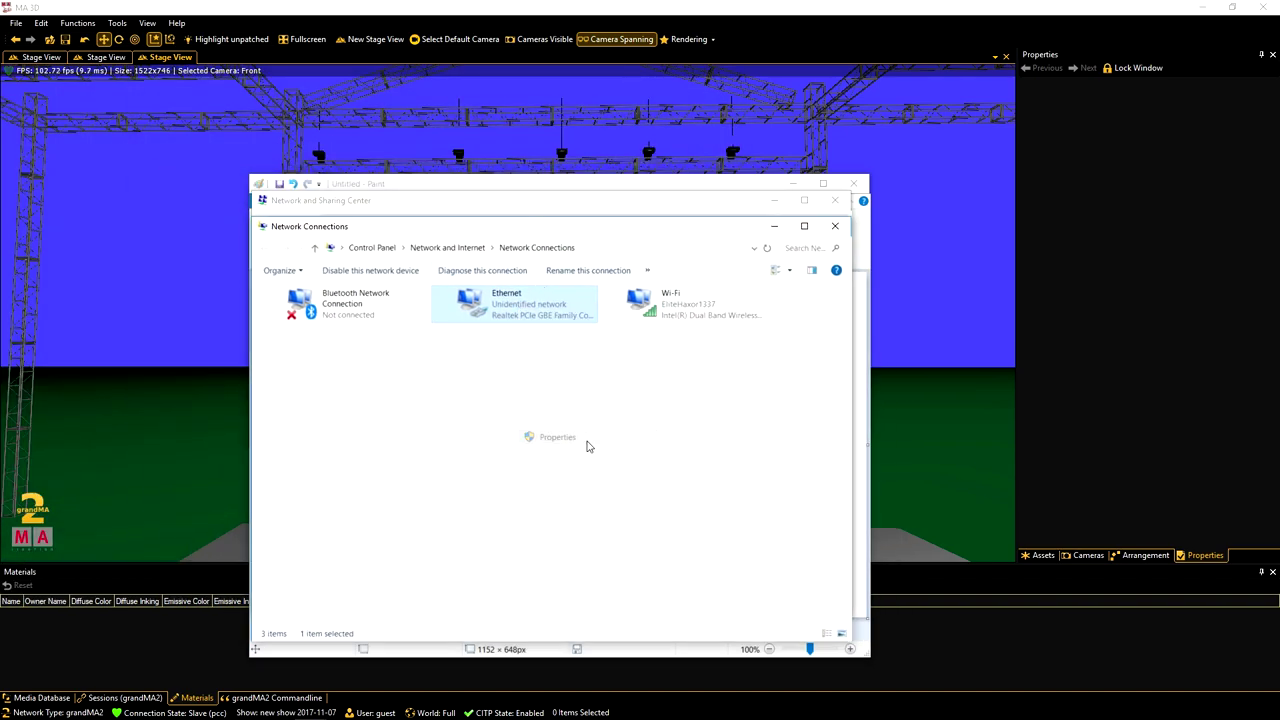
{"action": "left_click", "coordinate": [357, 435]}
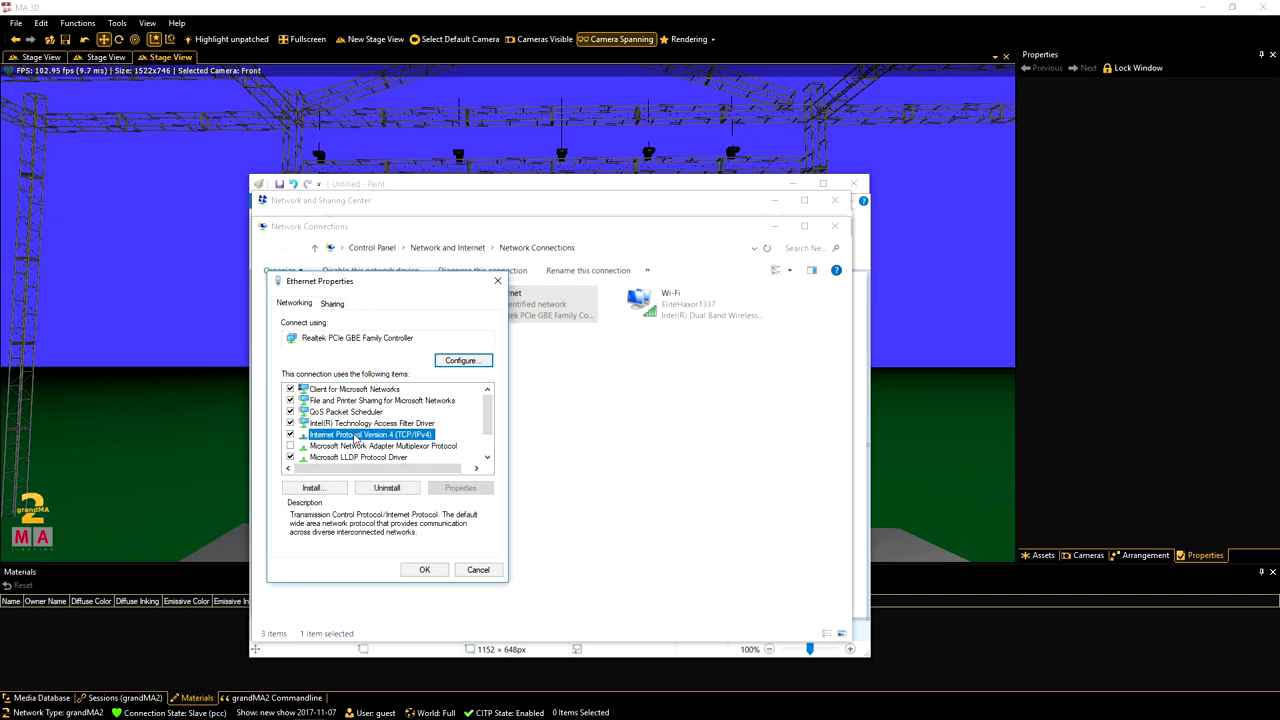
{"action": "left_click", "coordinate": [461, 488]}
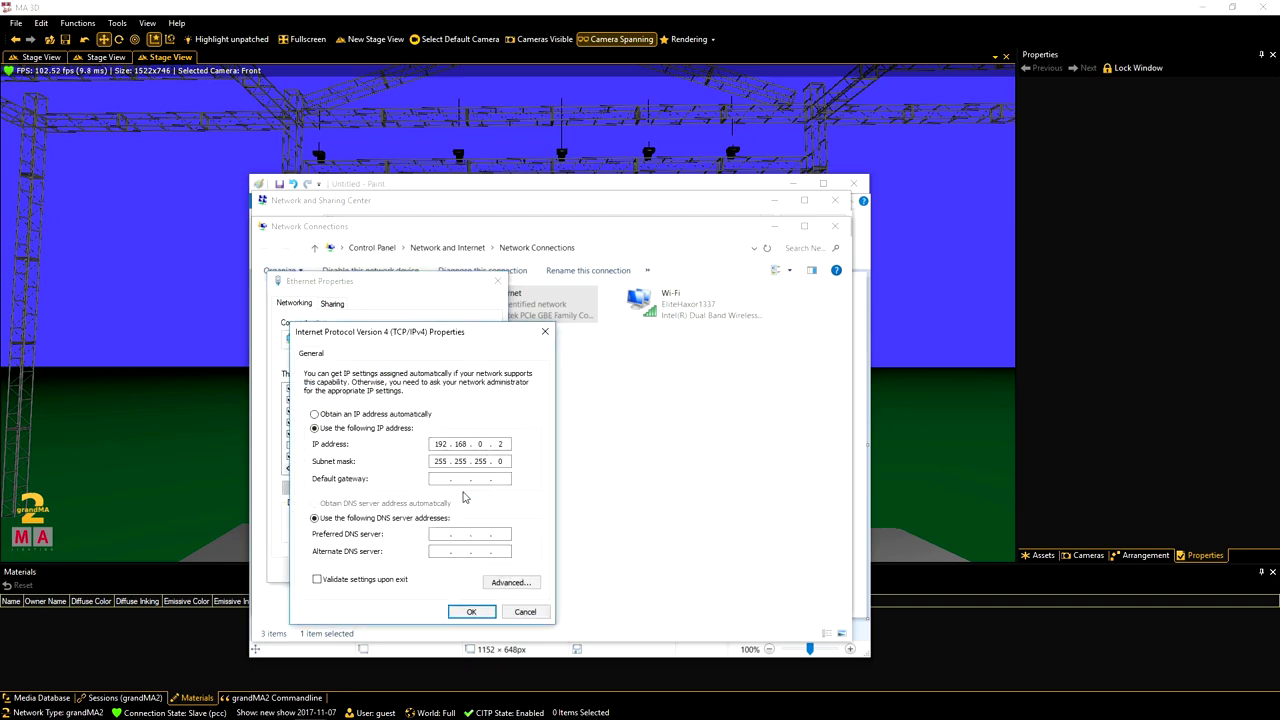
Set the static IP 192.168.0.2 with subnet mask 255.255.255.0 and confirm.
{"action": "double_click", "coordinate": [432, 444]}
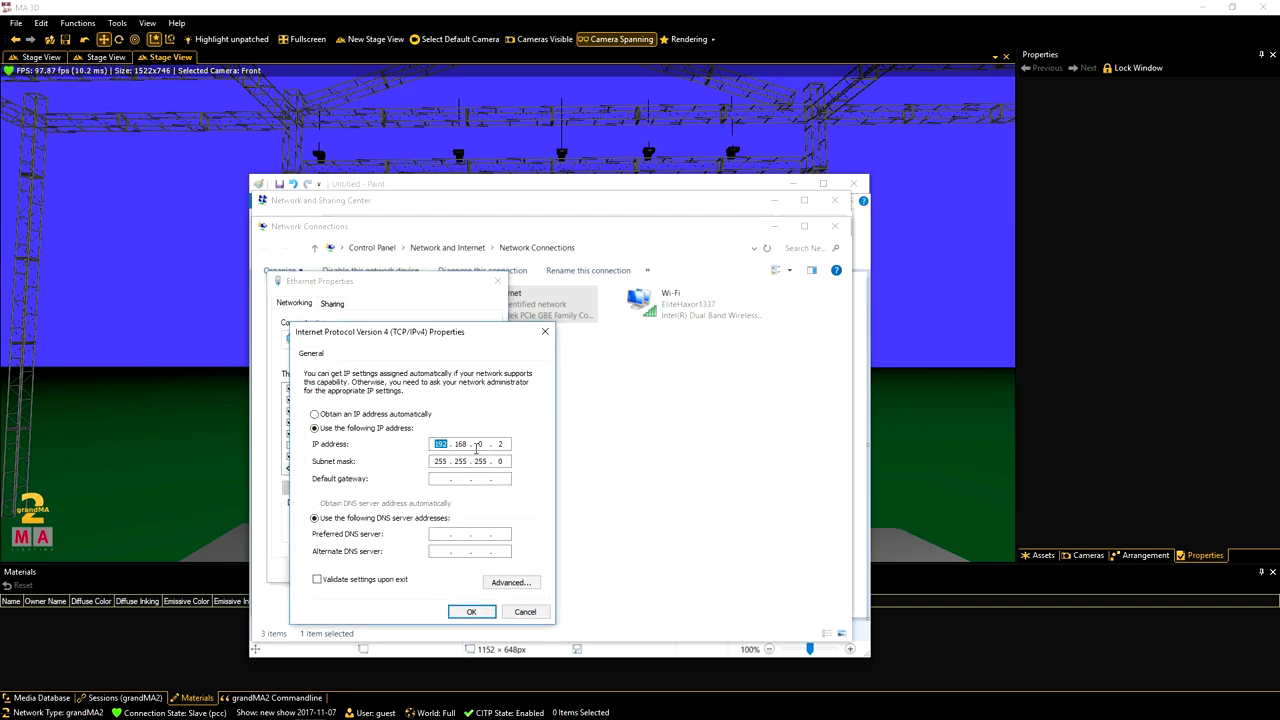
{"action": "double_click", "coordinate": [480, 444]}
{"action": "double_click", "coordinate": [501, 444]}
{"action": "left_click", "coordinate": [510, 444]}
{"action": "double_click", "coordinate": [500, 444]}
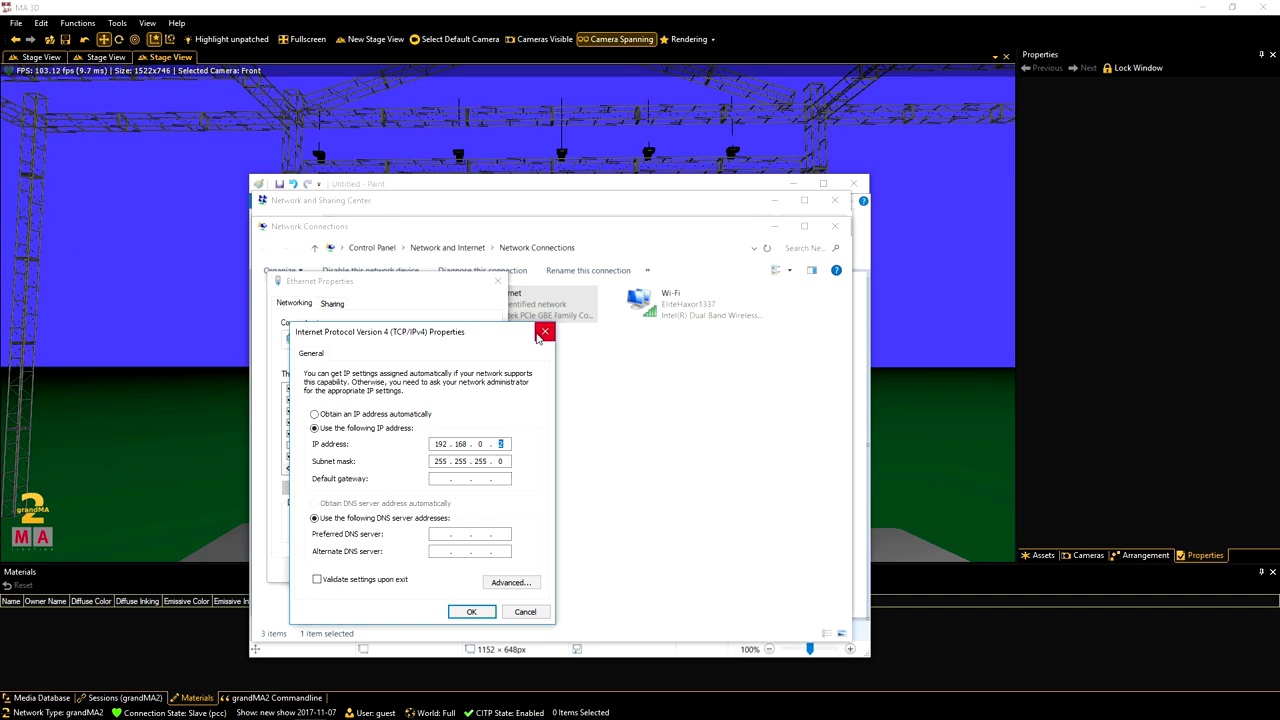
{"action": "left_click", "coordinate": [484, 613]}
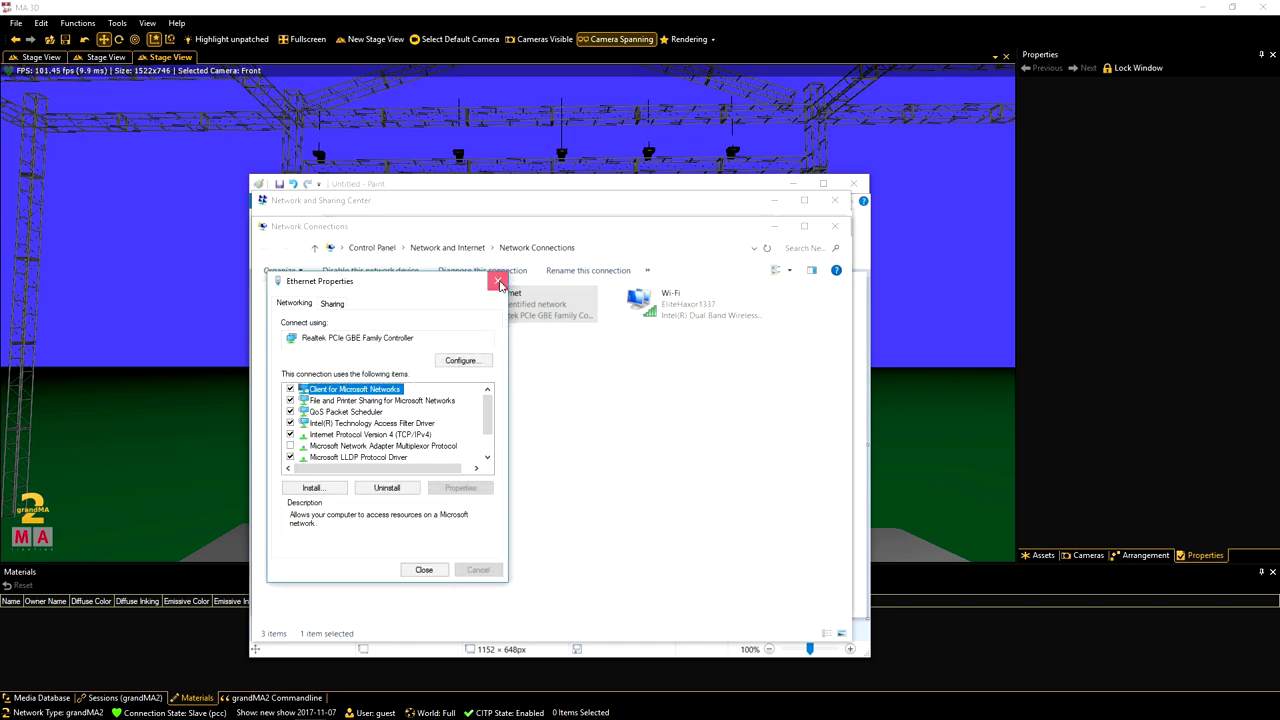
Close the network windows, minimize Paint and maximize grandMA2 onPC.
{"action": "left_click", "coordinate": [497, 281]}
{"action": "left_click", "coordinate": [835, 226]}
{"action": "left_click", "coordinate": [774, 200]}
{"action": "left_click", "coordinate": [823, 183]}
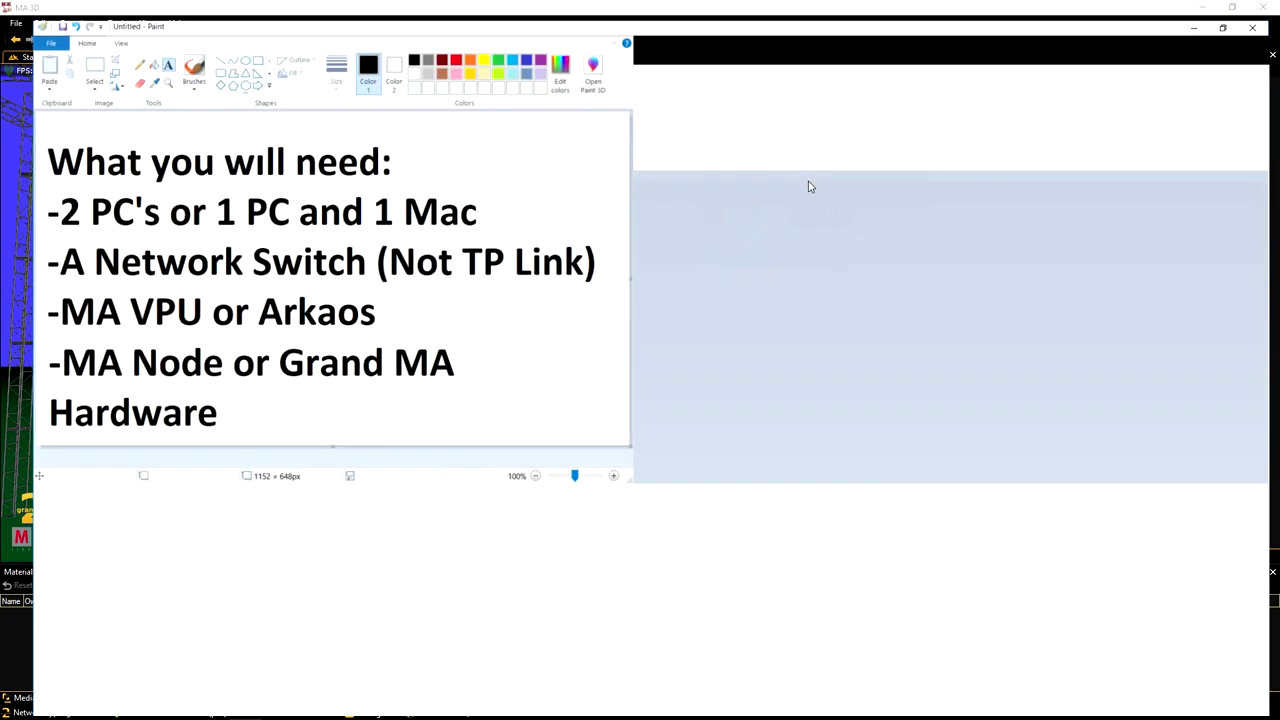
{"action": "left_click", "coordinate": [1204, 9]}
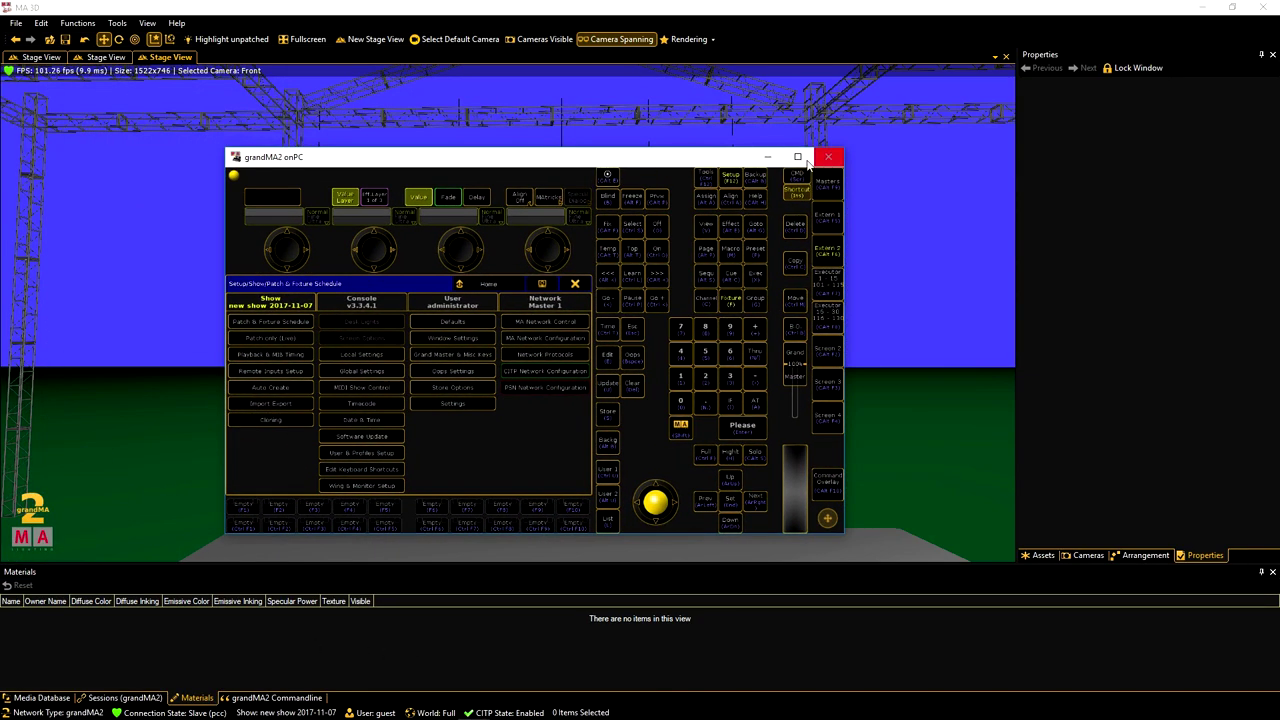
{"action": "left_click", "coordinate": [806, 162]}
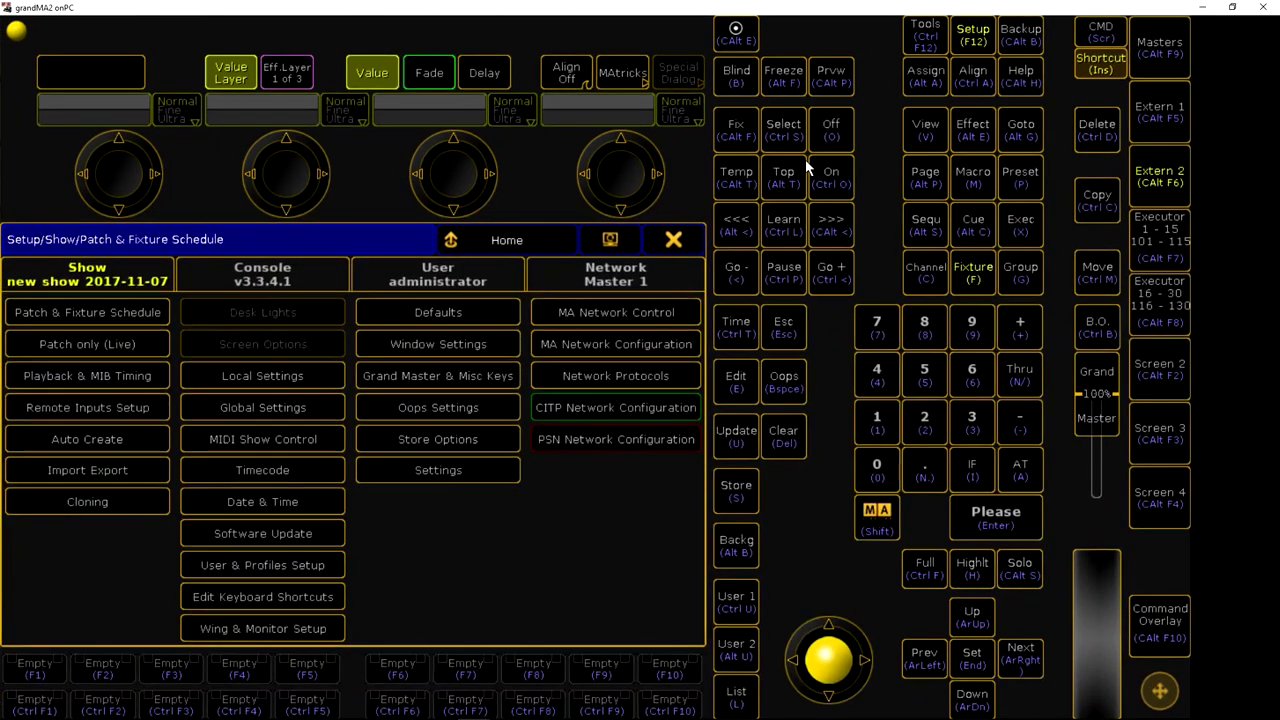
{"action": "left_click", "coordinate": [664, 346]}
{"action": "left_click", "coordinate": [507, 275]}
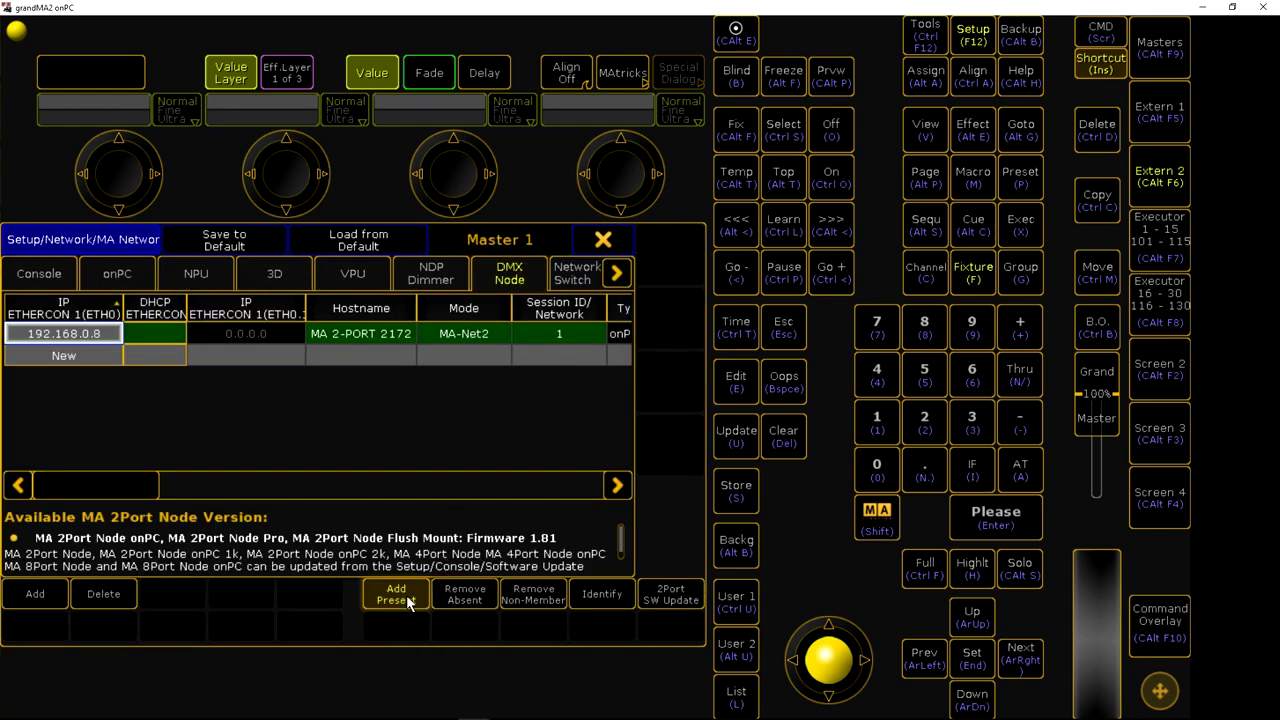
{"action": "left_click", "coordinate": [619, 240]}
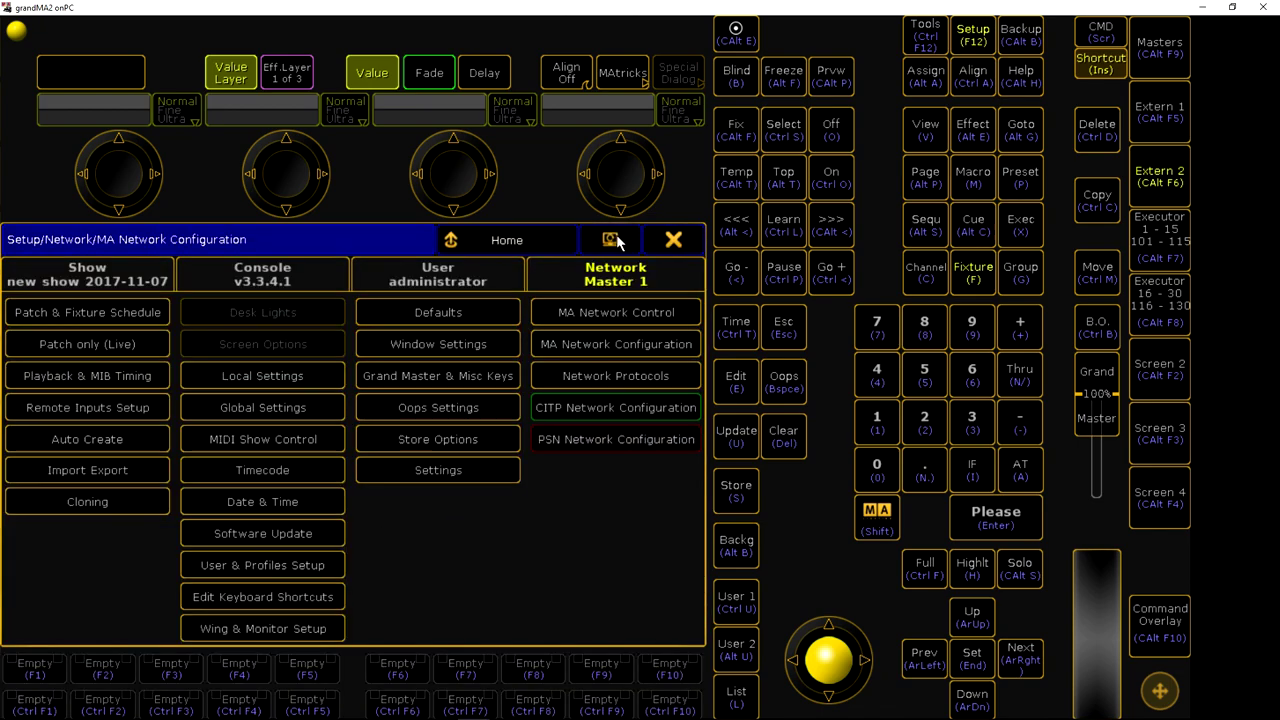
{"action": "left_click", "coordinate": [626, 306]}
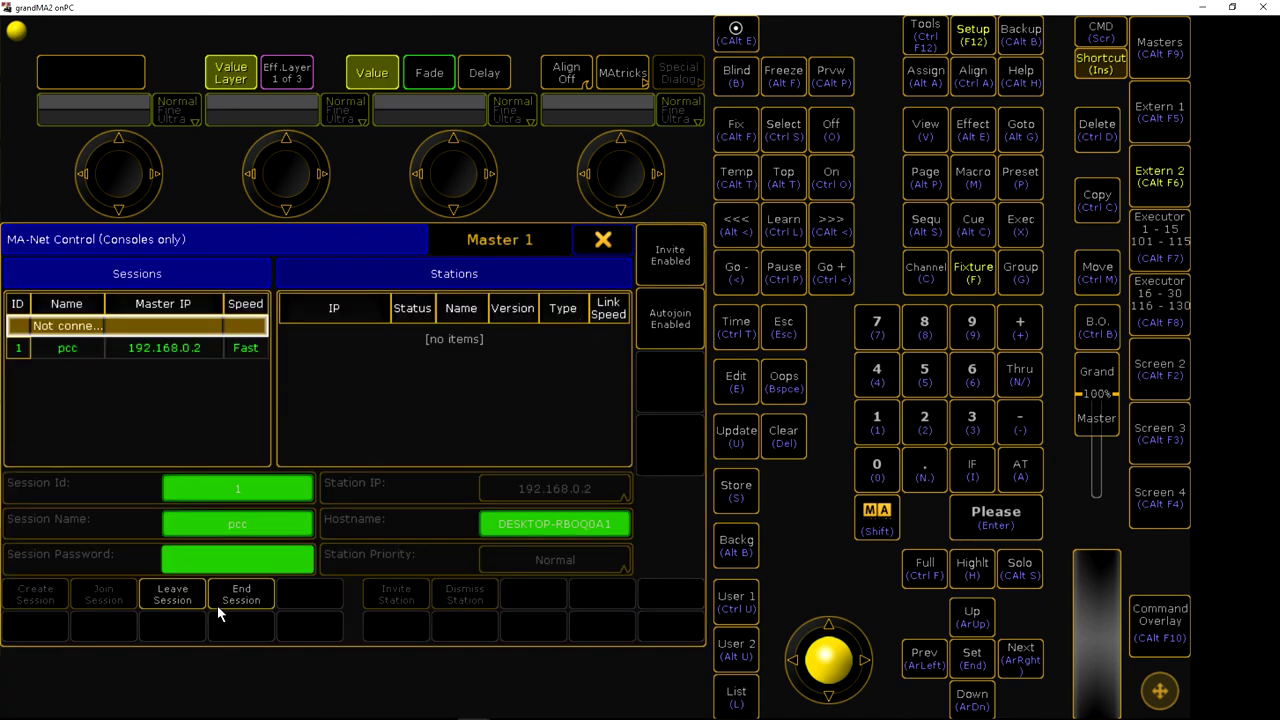
{"action": "left_click", "coordinate": [606, 239]}
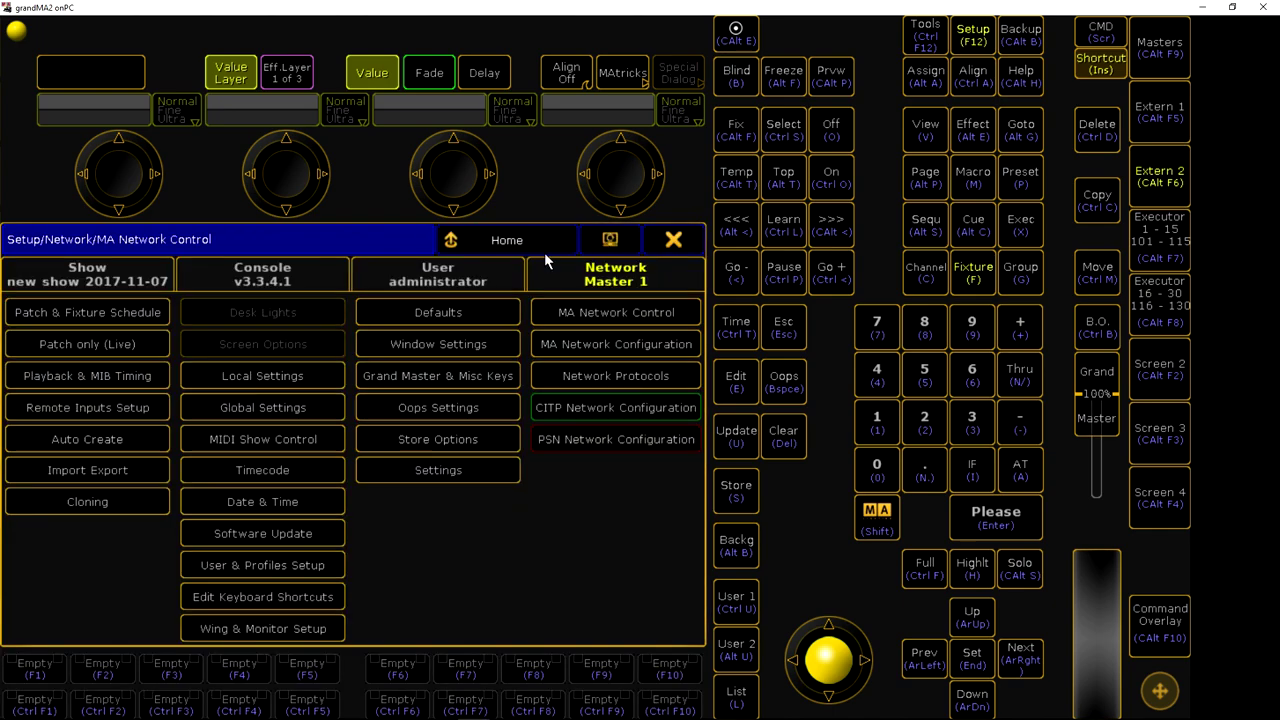
{"action": "left_click", "coordinate": [66, 314]}
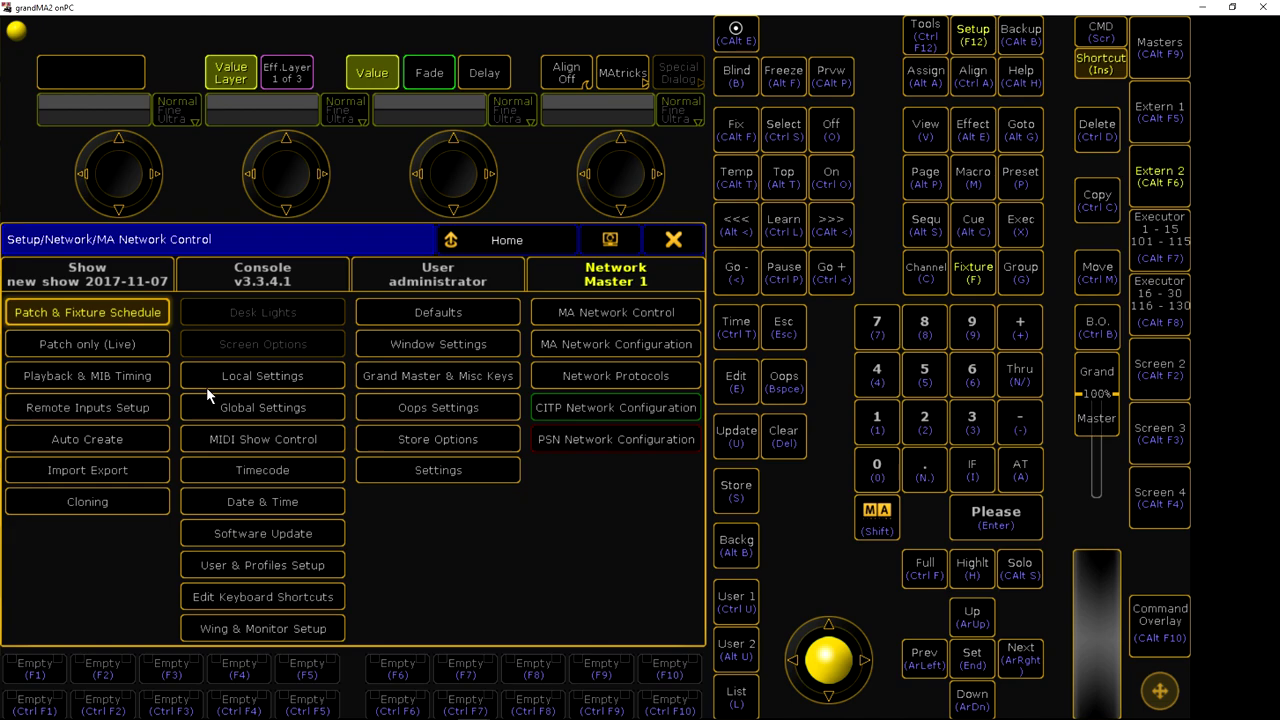
Add the 'Arkaos' layer and filter the fixture library by 'ark' and 'full'.
{"action": "type", "text": "Arkaos"}
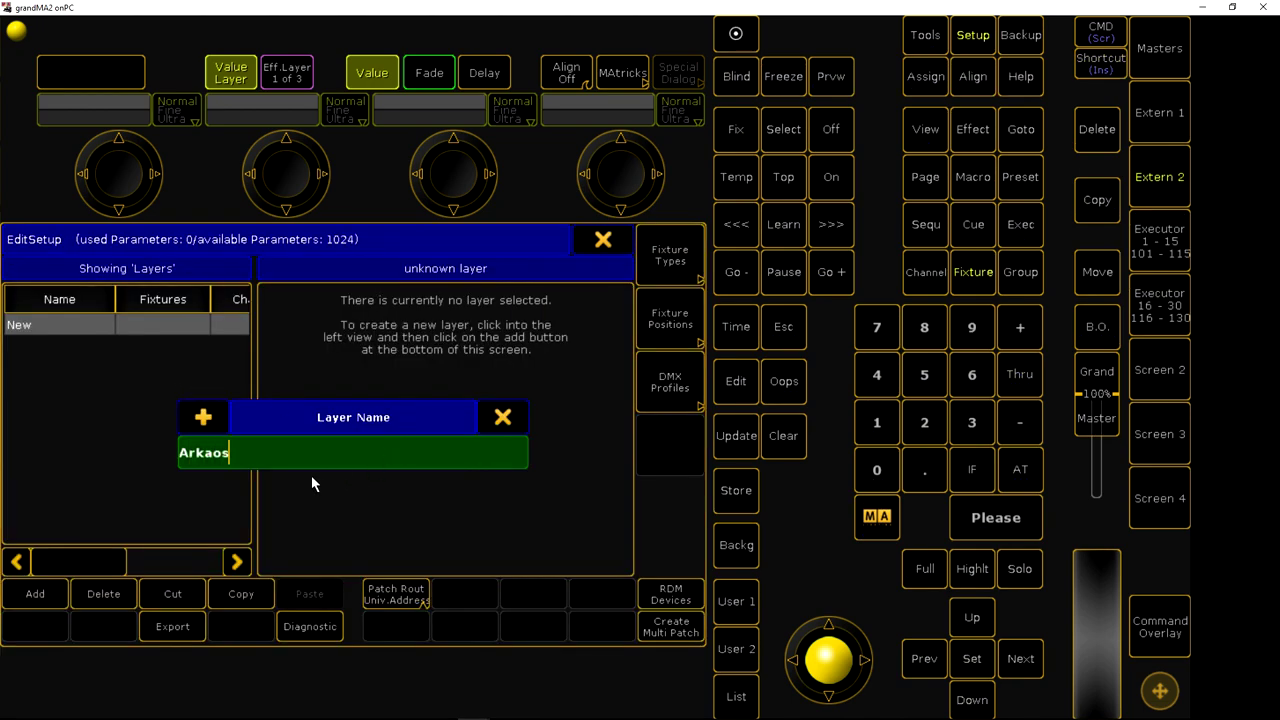
{"action": "key", "text": "Return"}
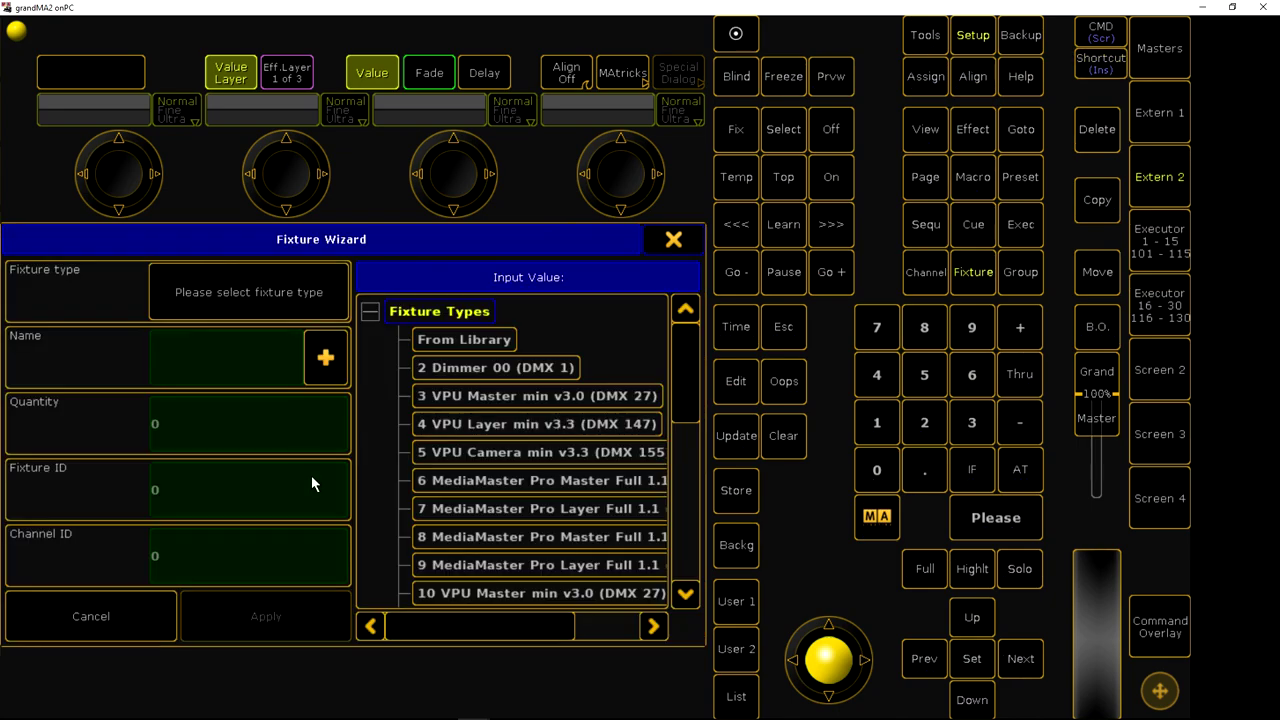
{"action": "left_click", "coordinate": [478, 339]}
{"action": "left_click", "coordinate": [137, 300]}
{"action": "type", "text": "ark"}
{"action": "key", "text": "Tab"}
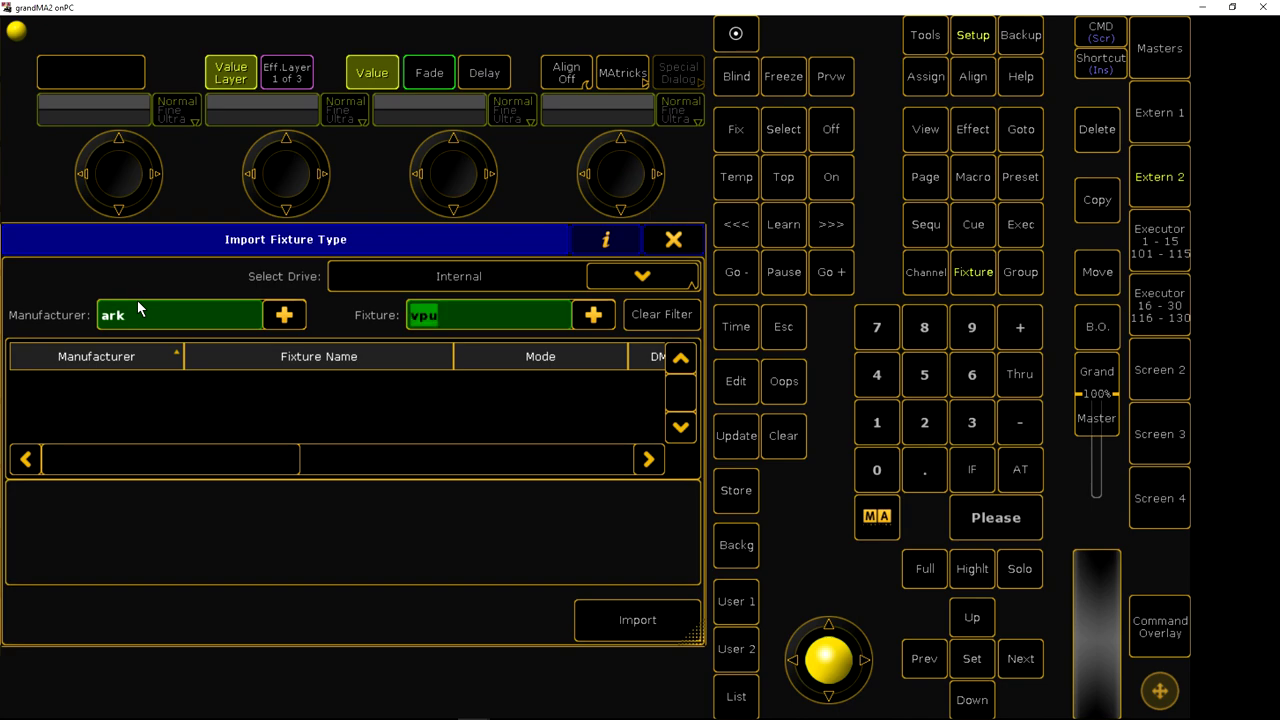
{"action": "type", "text": "full"}
{"action": "key", "text": "Tab"}
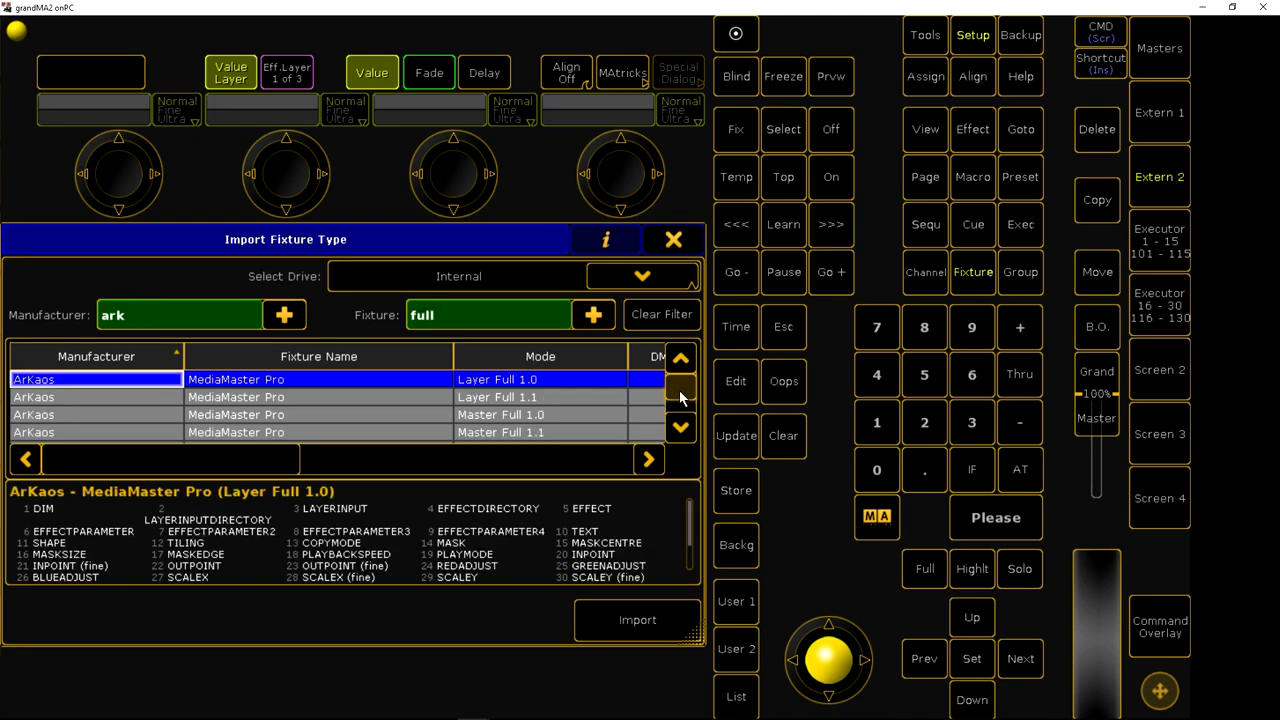
Import MediaMaster Pro Master Full 1.1 and patch it as fixture ID 101.
{"action": "left_click", "coordinate": [486, 436]}
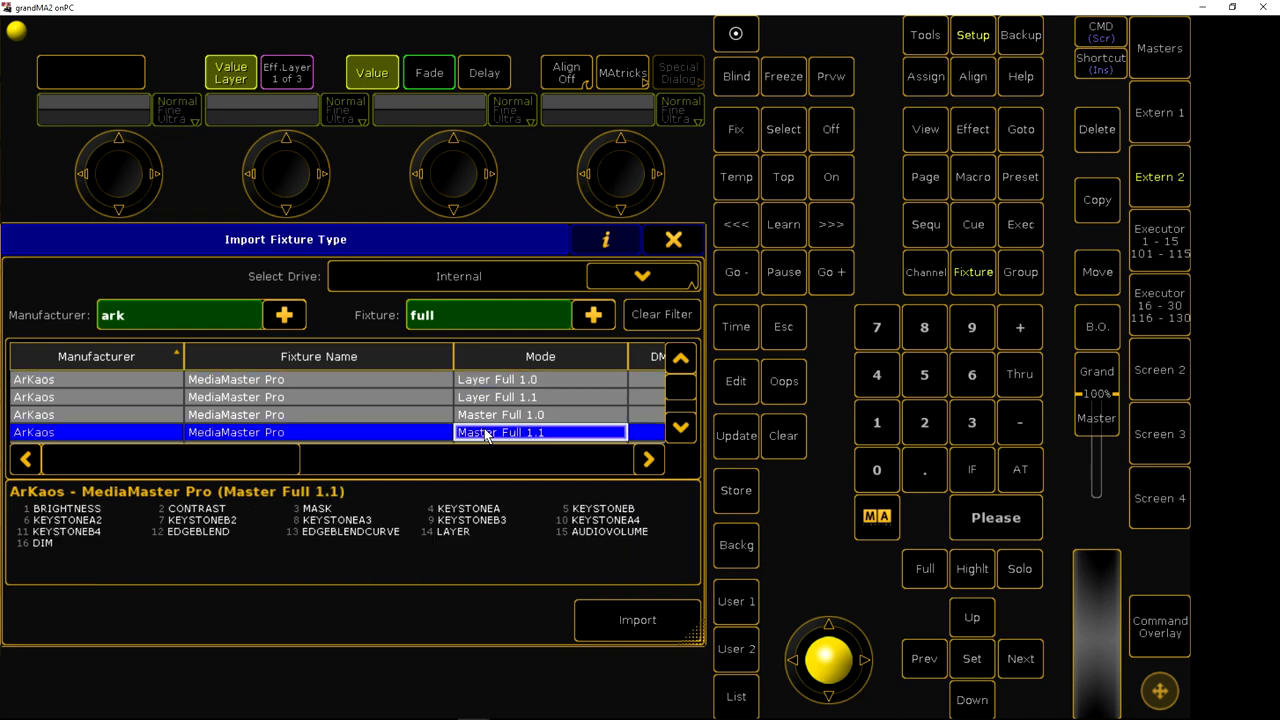
{"action": "left_click", "coordinate": [556, 418]}
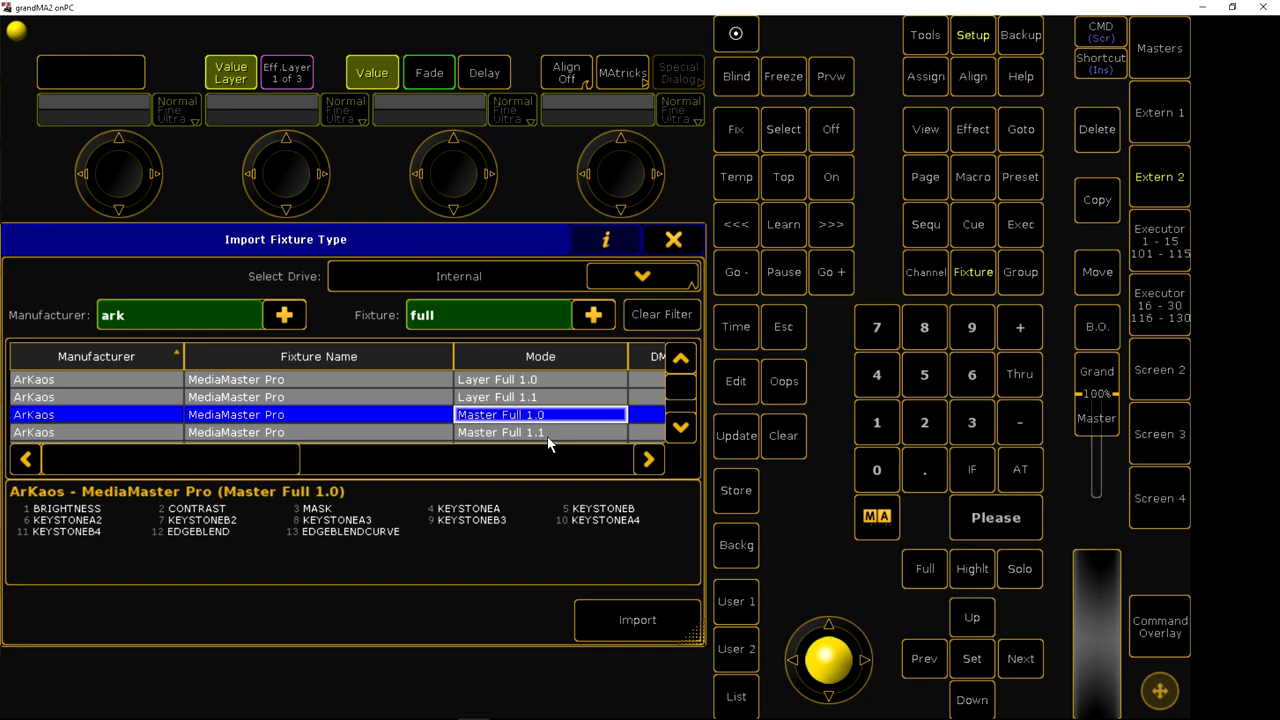
{"action": "left_click", "coordinate": [548, 436]}
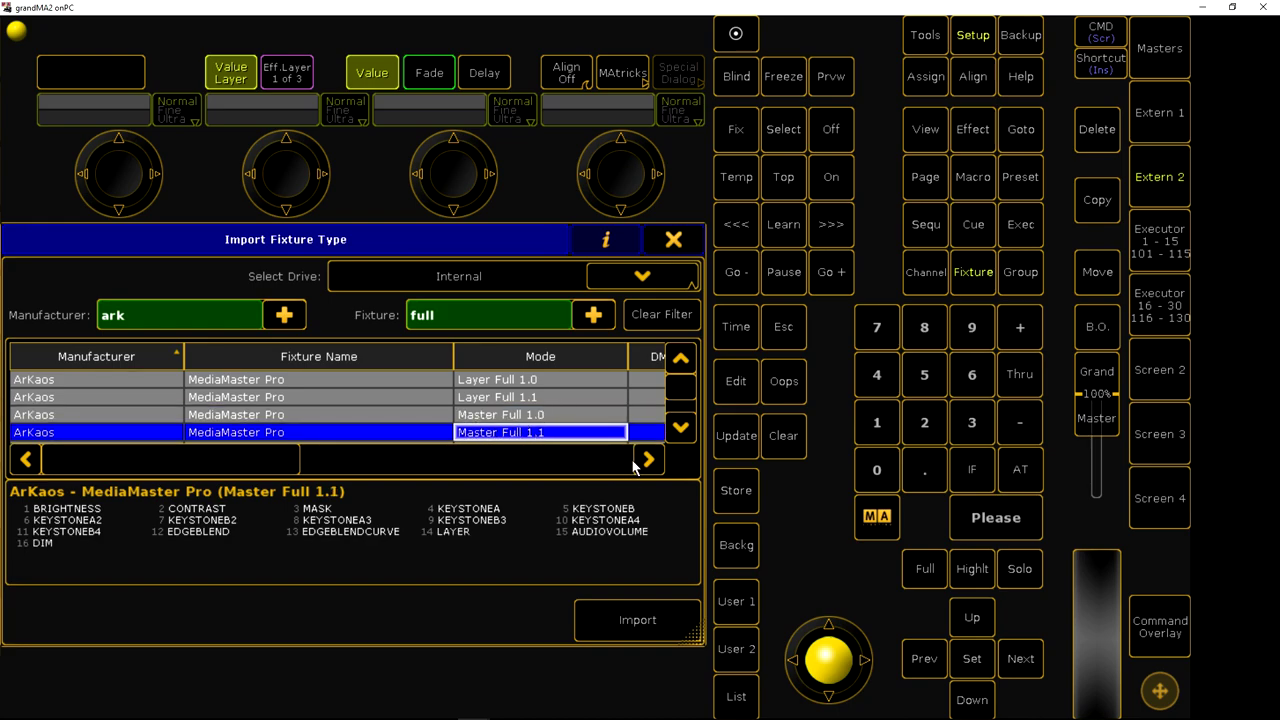
{"action": "left_click", "coordinate": [637, 618]}
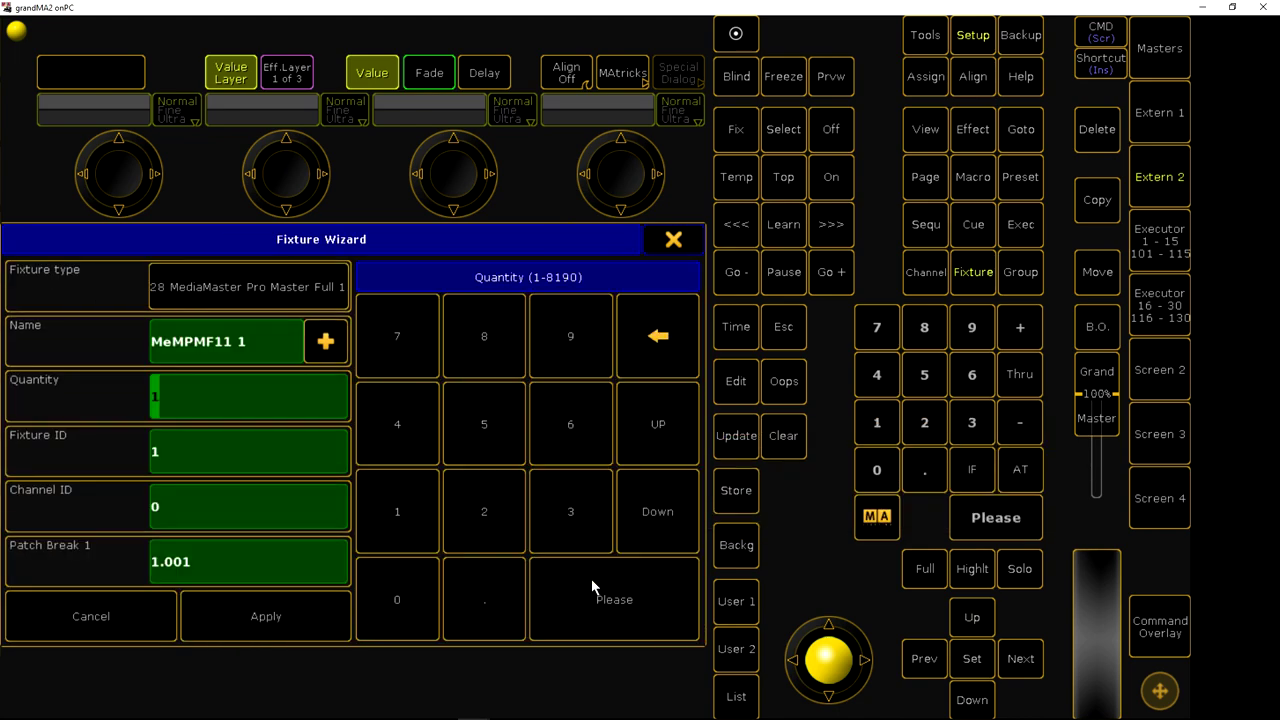
{"action": "left_click", "coordinate": [181, 456]}
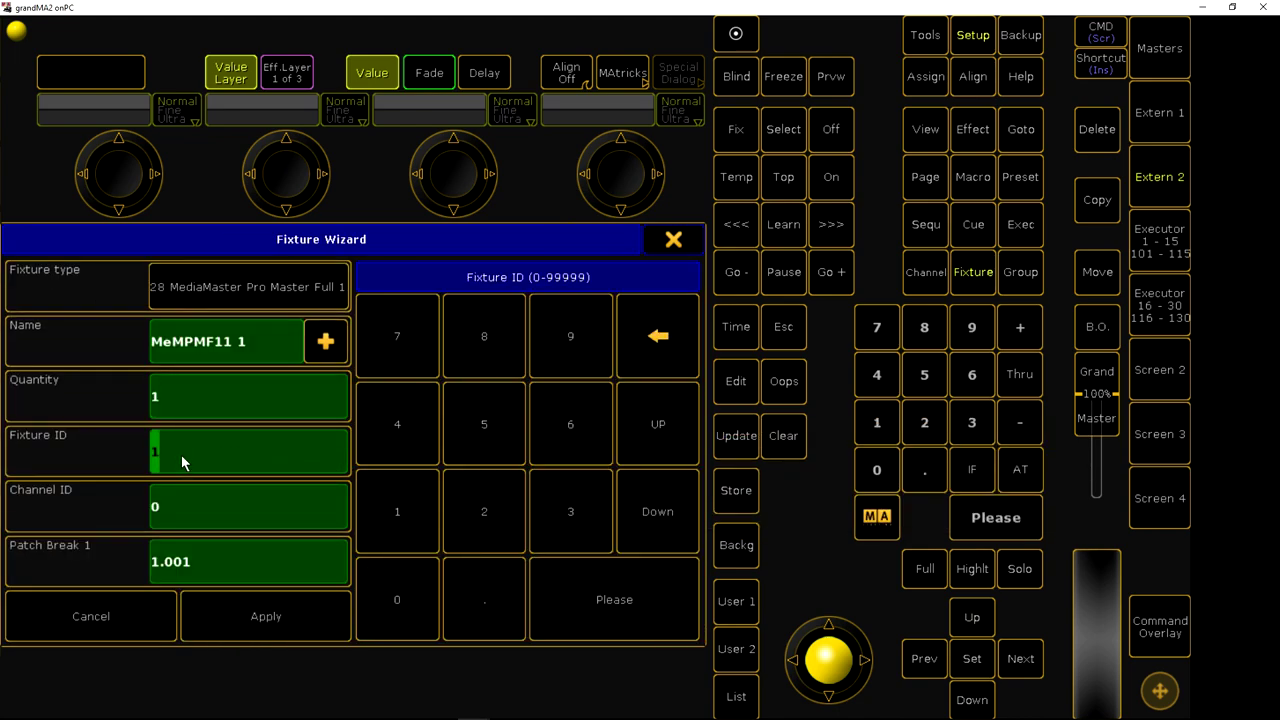
{"action": "type", "text": "101"}
{"action": "key", "text": "Return"}
{"action": "key", "text": "Return"}
{"action": "key", "text": "Return"}
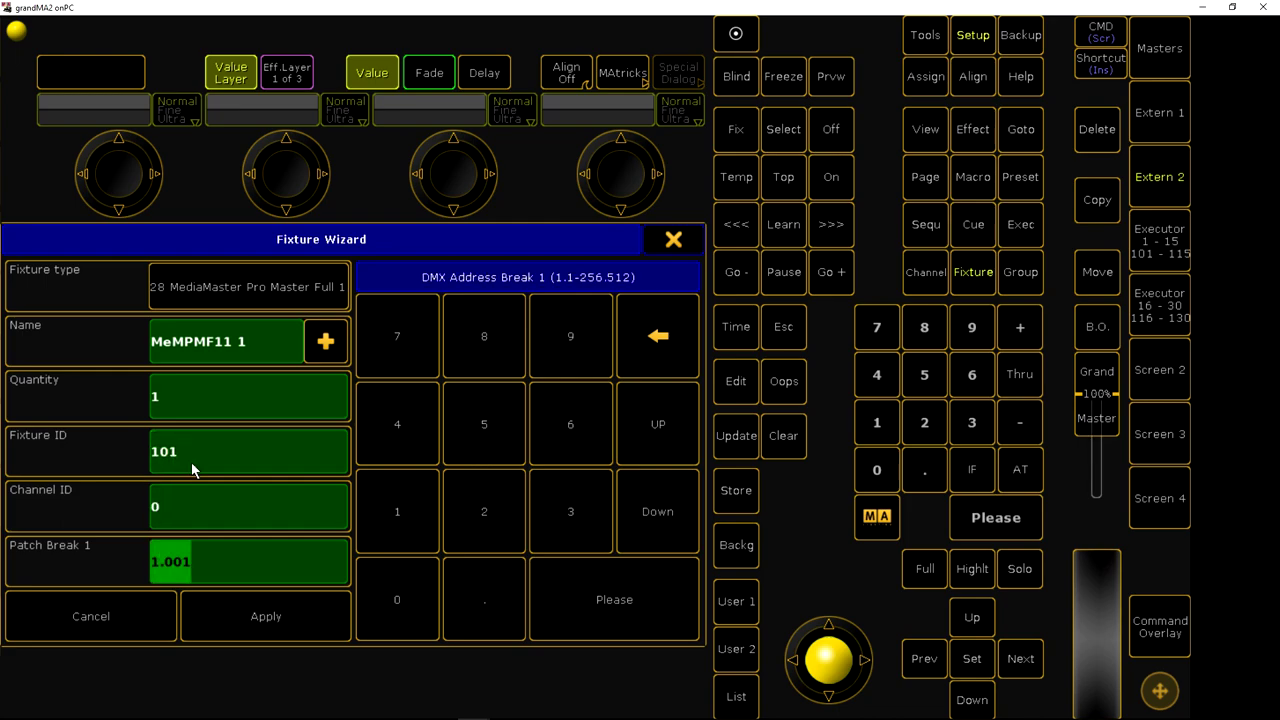
{"action": "double_click", "coordinate": [288, 347]}
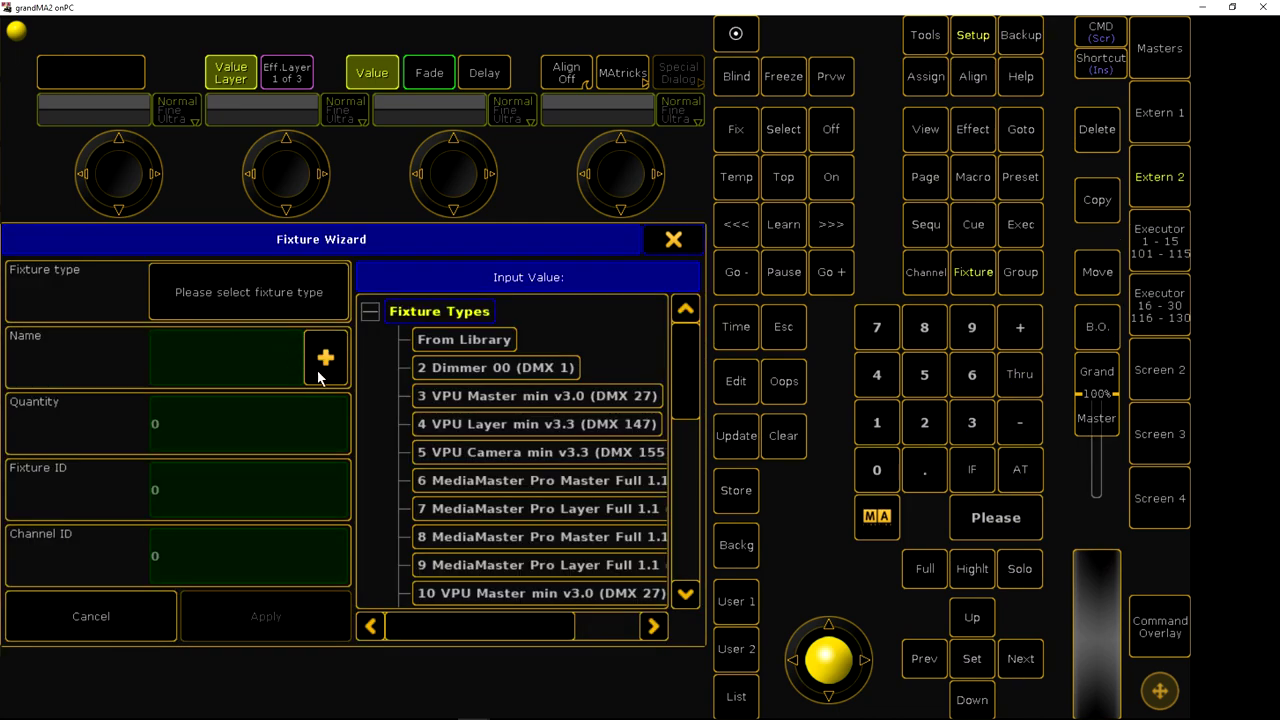
Import MediaMaster Pro Layer Full 1.1 and patch ten fixtures starting at ID 1.
{"action": "left_click", "coordinate": [464, 339]}
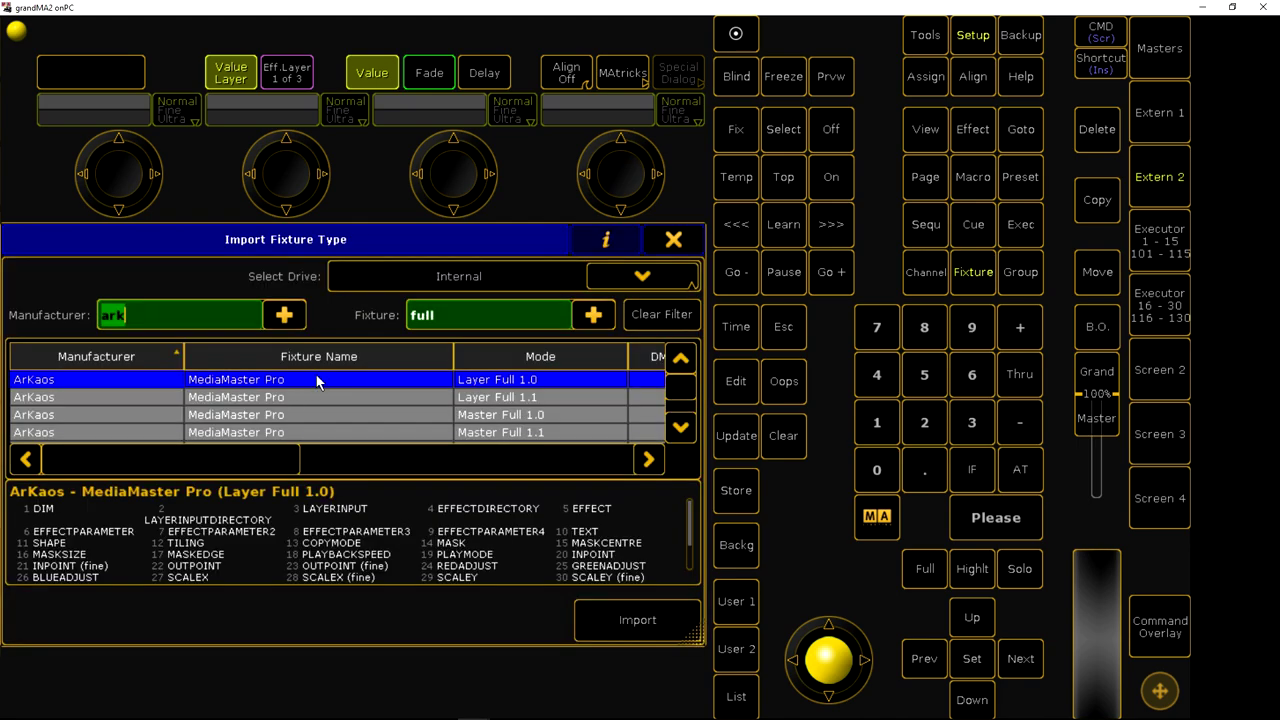
{"action": "left_click", "coordinate": [515, 398]}
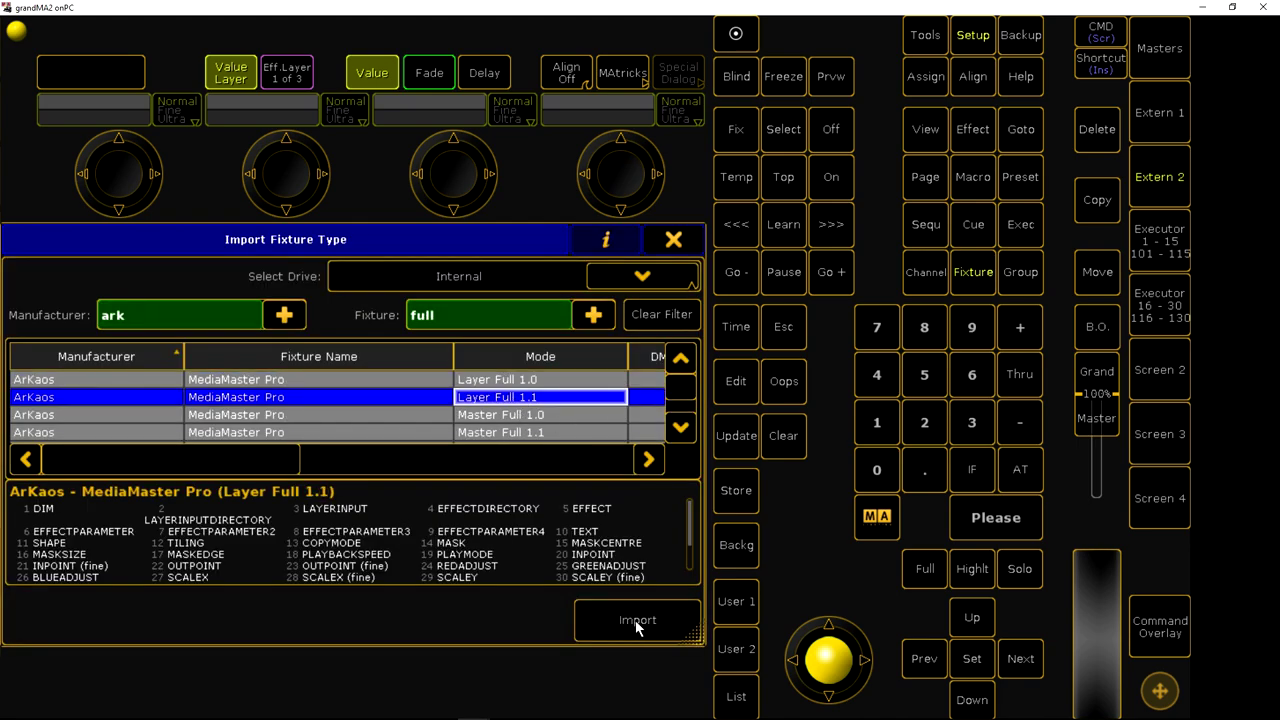
{"action": "left_click", "coordinate": [635, 620]}
{"action": "type", "text": "0"}
{"action": "key", "text": "Return"}
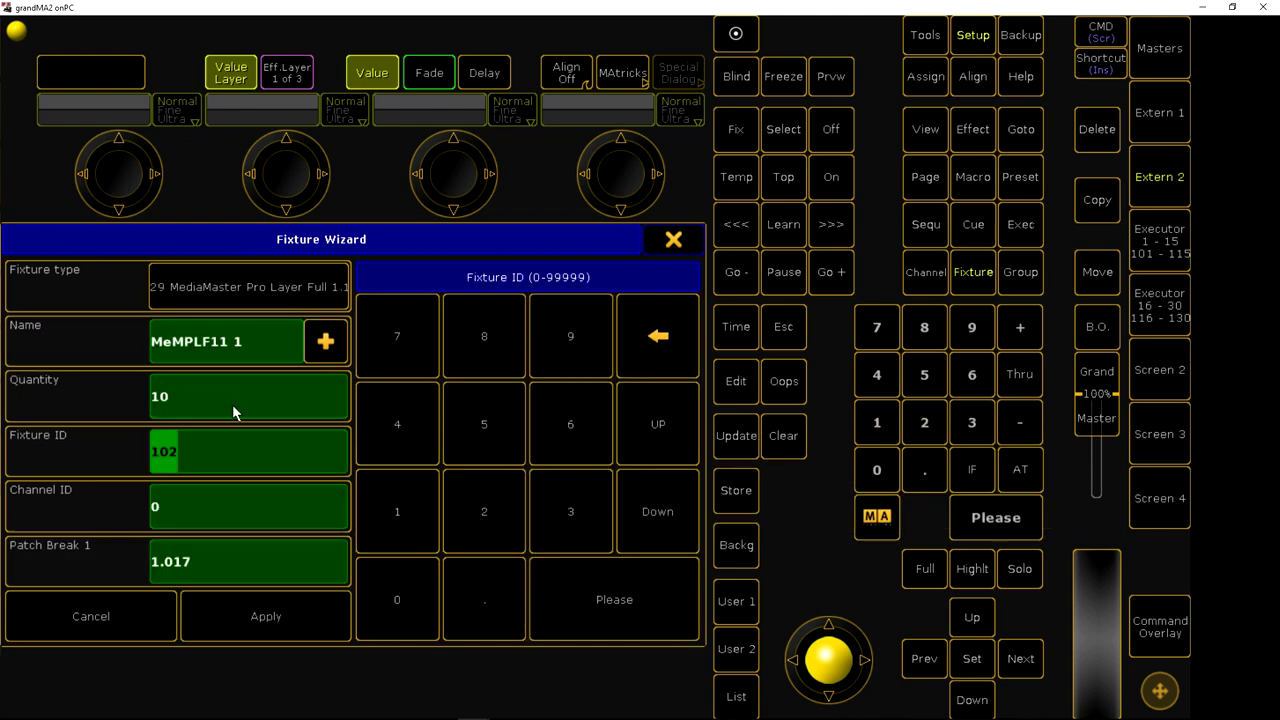
{"action": "type", "text": "1"}
{"action": "key", "text": "Return"}
{"action": "key", "text": "Return"}
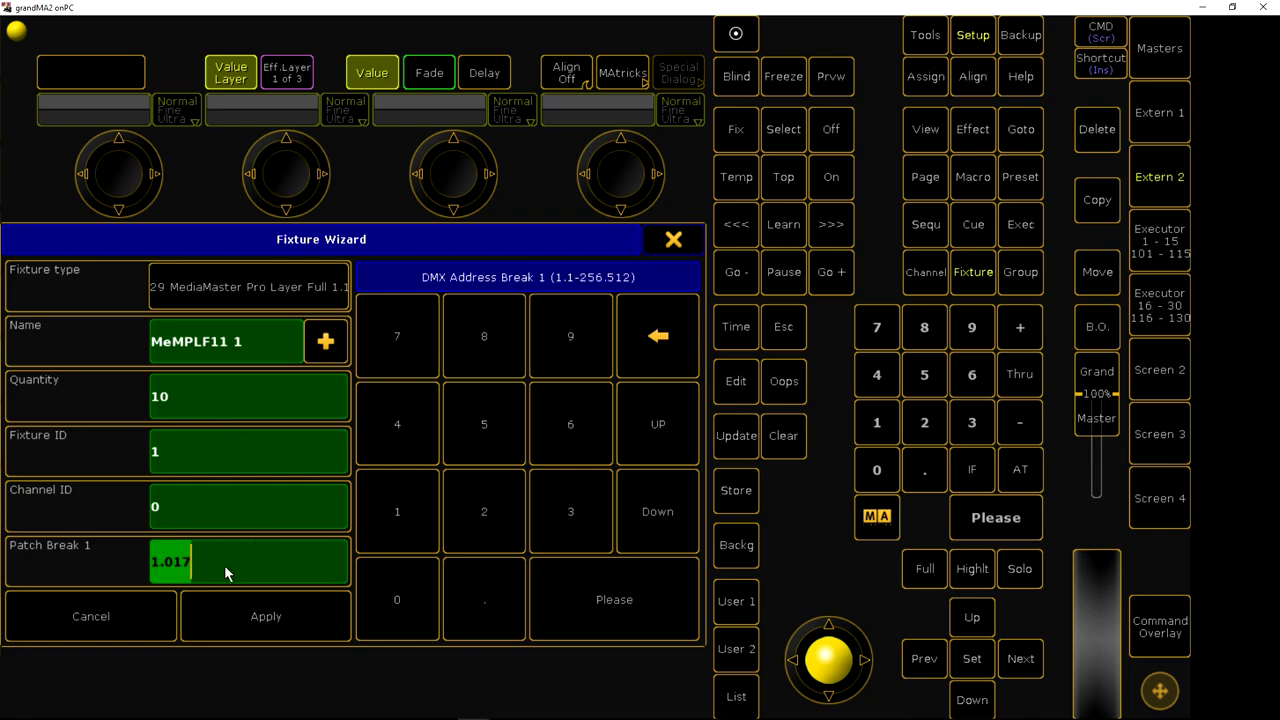
{"action": "left_click", "coordinate": [268, 614]}
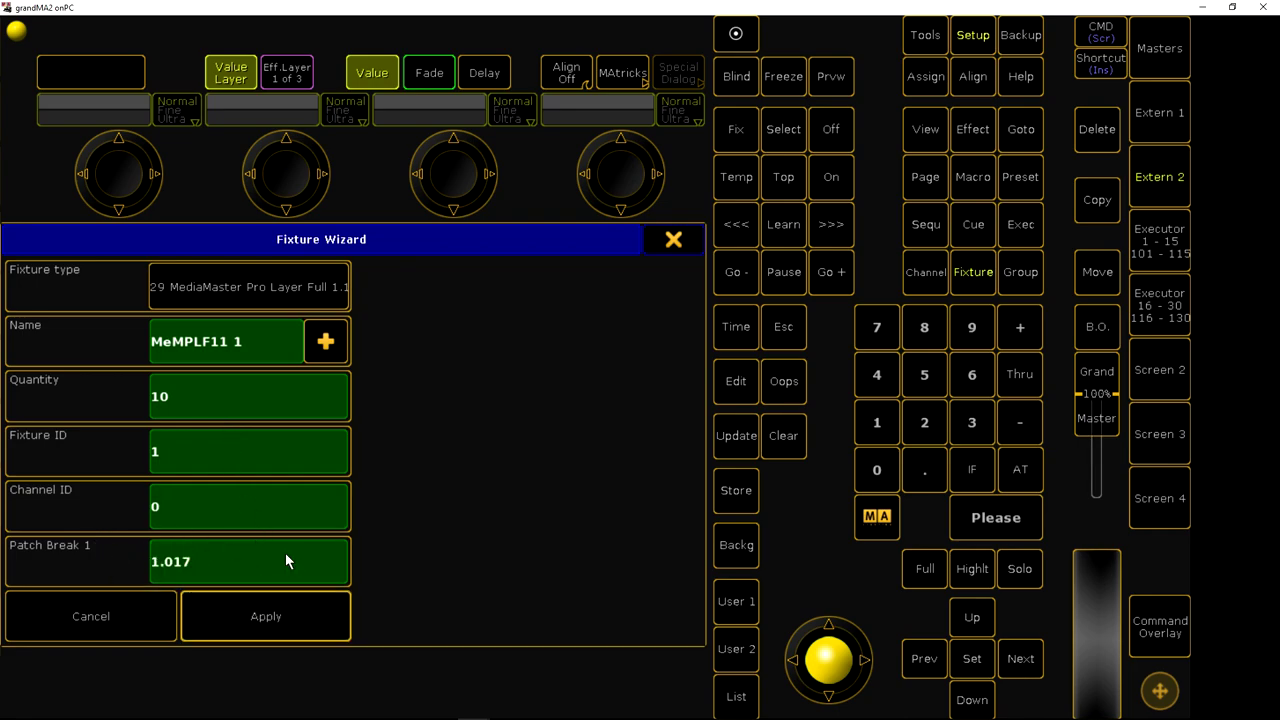
Leave the patch, save the changes and close Setup.
{"action": "left_click", "coordinate": [604, 240]}
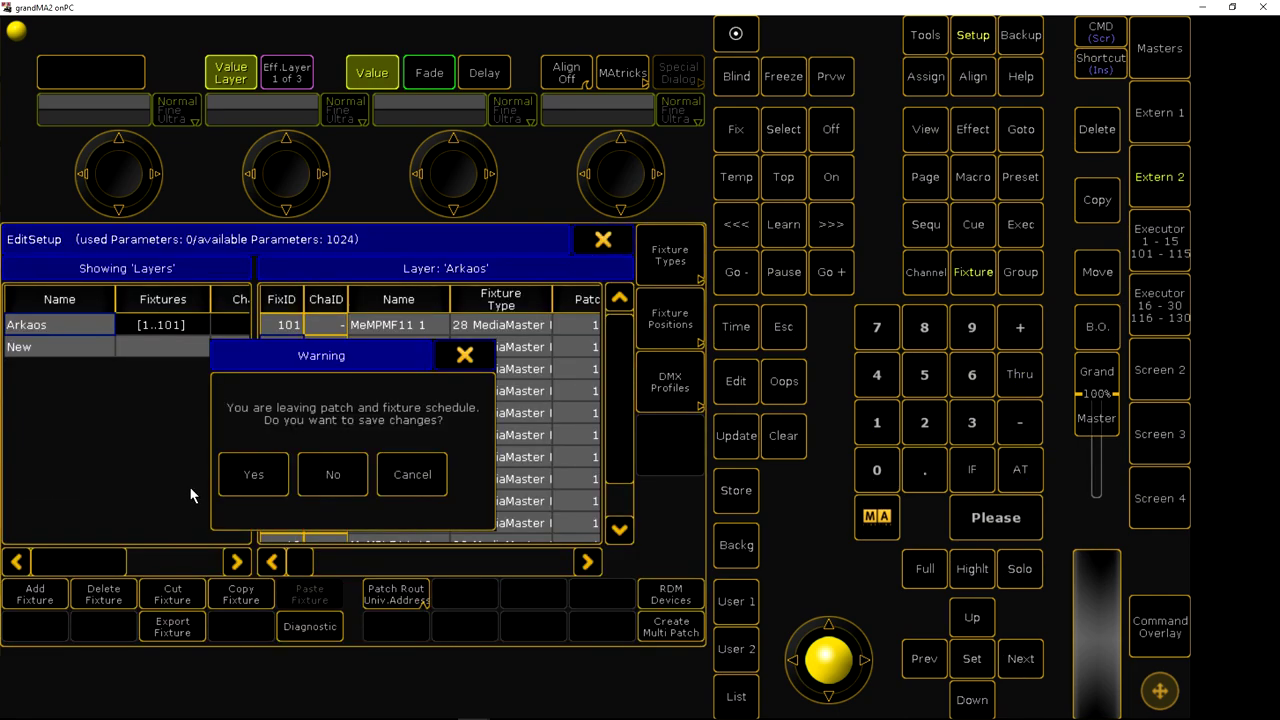
{"action": "left_click", "coordinate": [268, 474]}
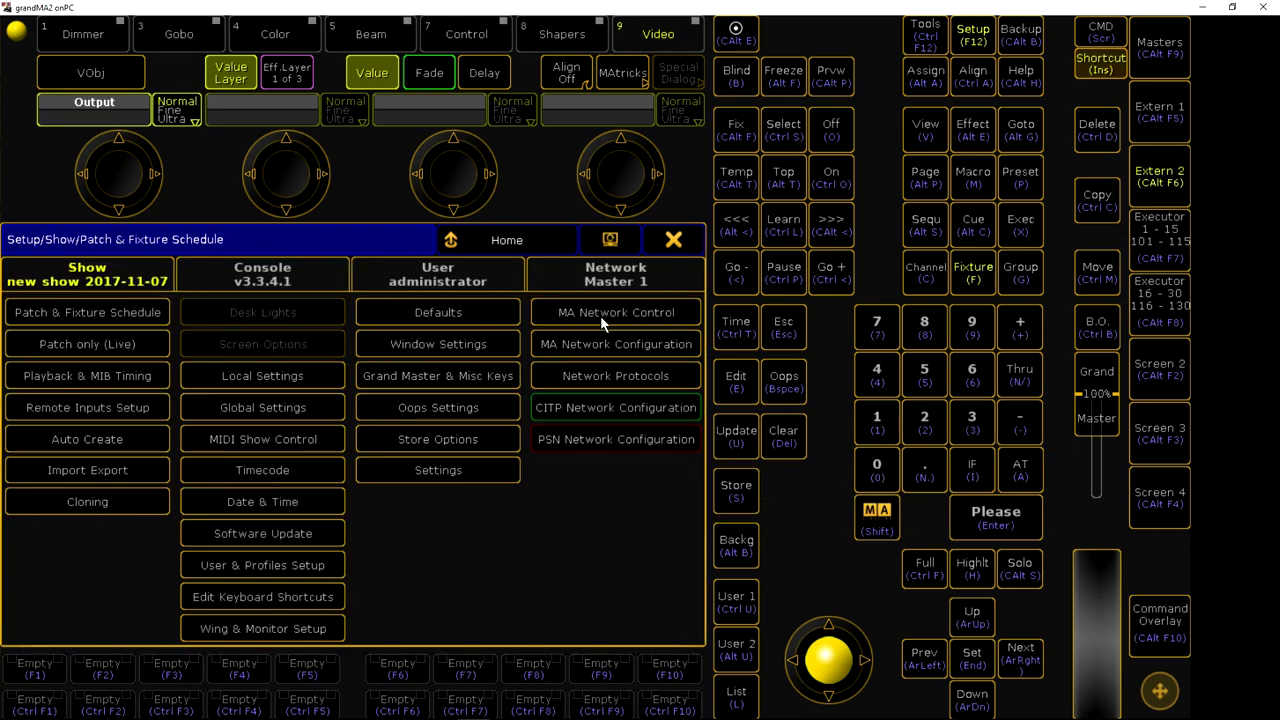
{"action": "left_click", "coordinate": [673, 241]}
Add a box from the MA 3D Primitives library and lift it off the floor.
{"action": "left_click", "coordinate": [506, 712]}
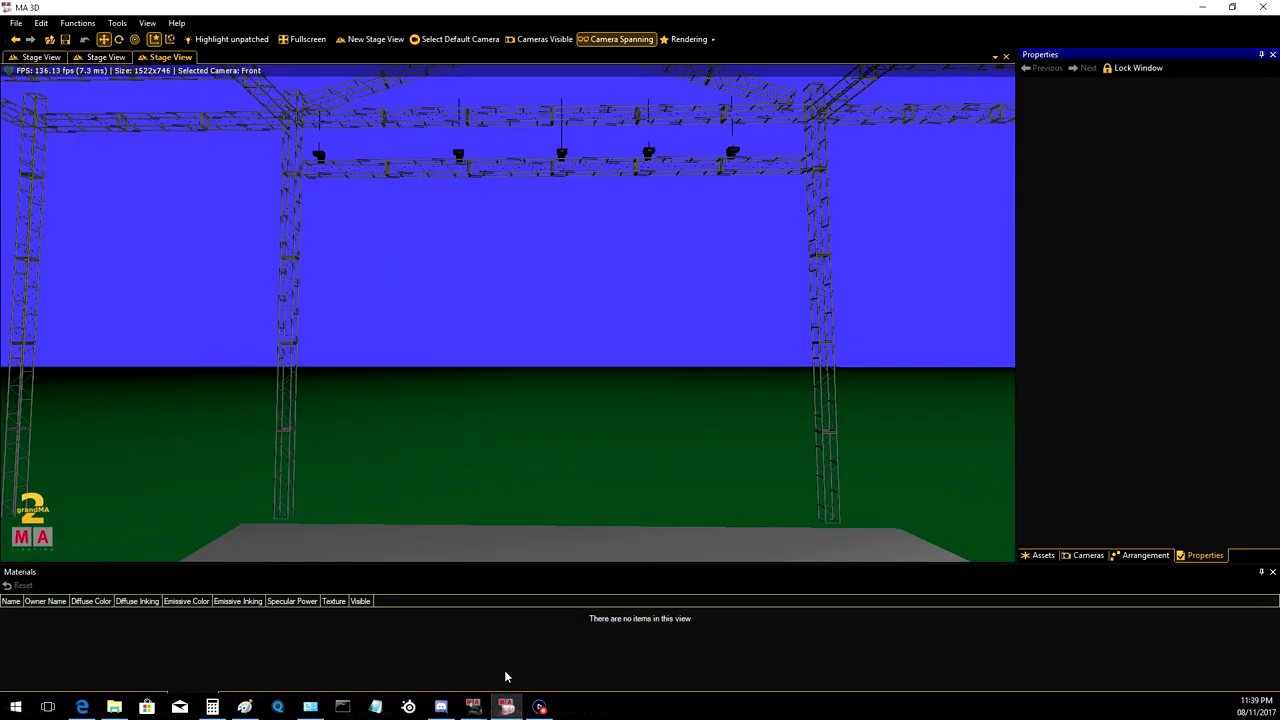
{"action": "left_click_drag", "start_coordinate": [451, 489], "coordinate": [590, 450]}
{"action": "left_click", "coordinate": [27, 700]}
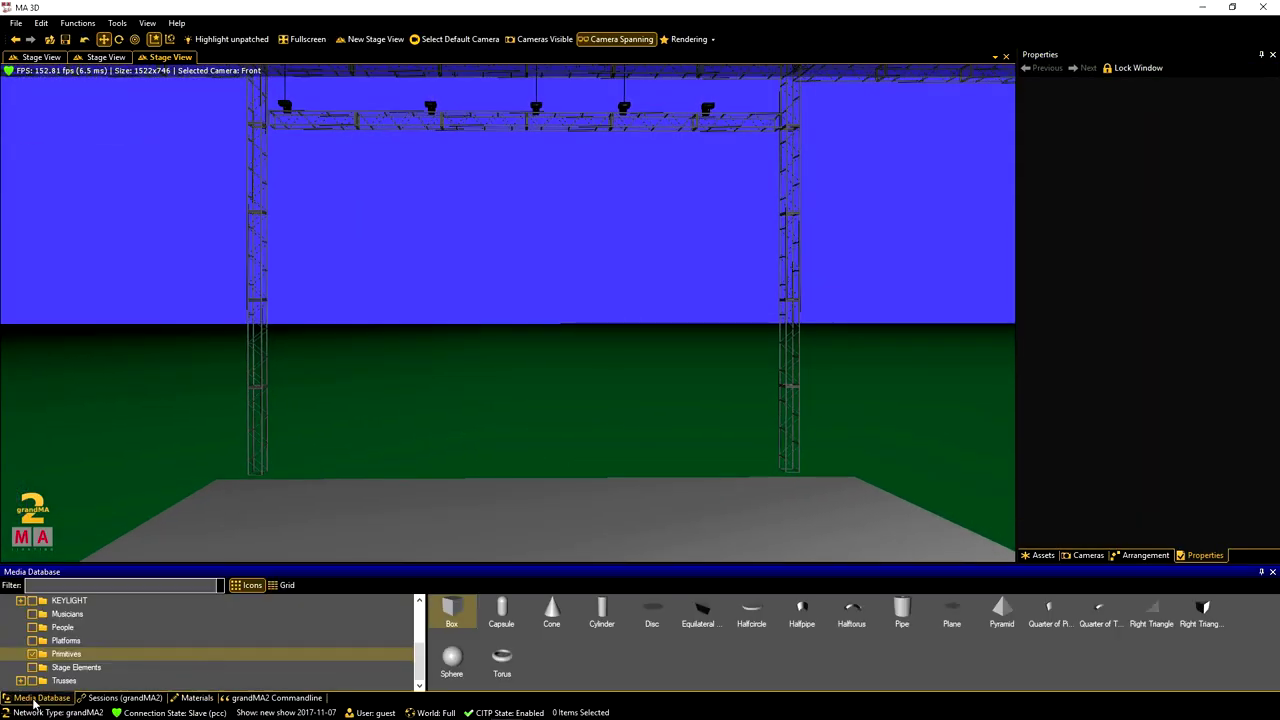
{"action": "double_click", "coordinate": [452, 612]}
{"action": "left_click_drag", "start_coordinate": [553, 552], "coordinate": [528, 150]}
Size the box to X 12, Y 0.1 and Z 8.
{"action": "left_click", "coordinate": [1133, 121]}
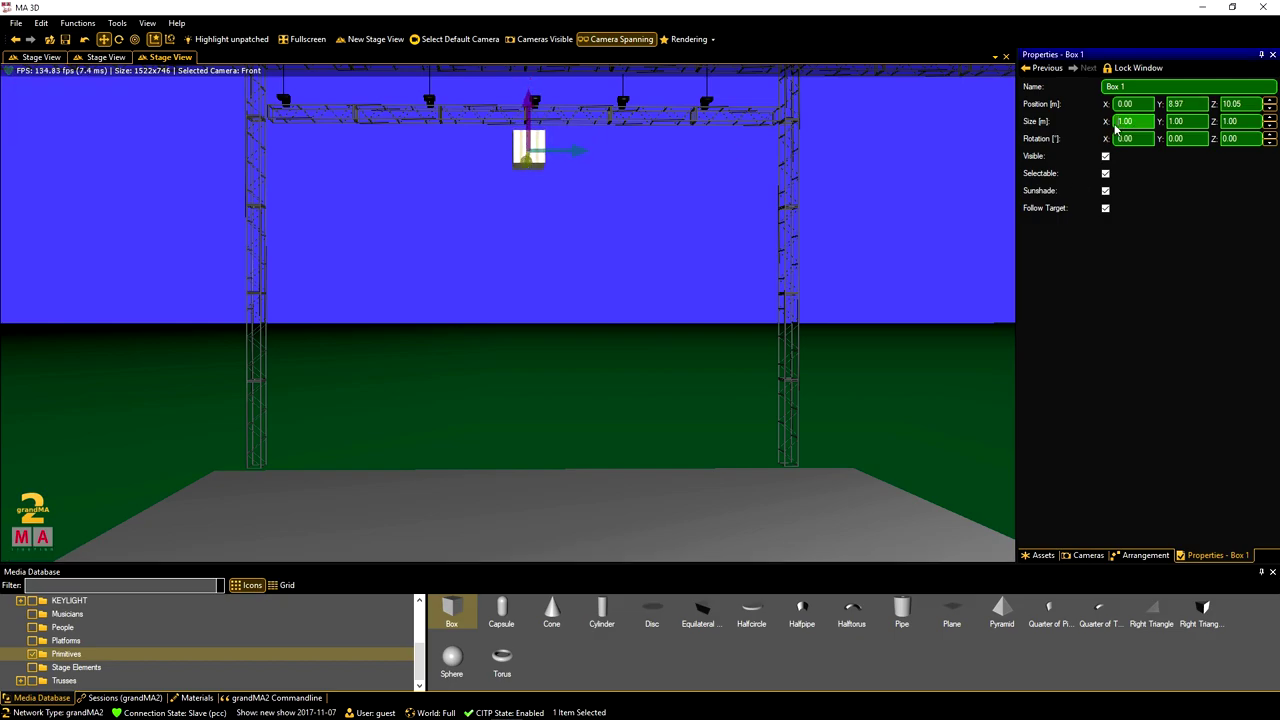
{"action": "type", "text": "121"}
{"action": "key", "text": "Return"}
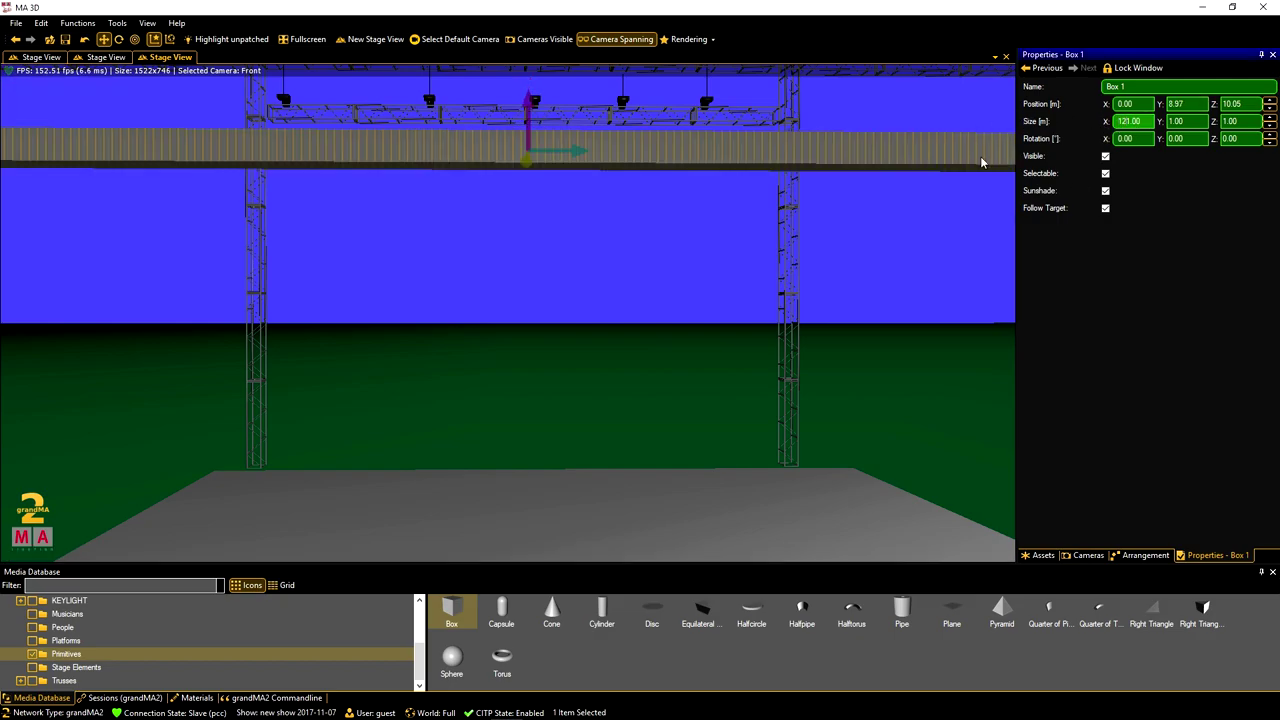
{"action": "type", "text": "12"}
{"action": "key", "text": "Tab"}
{"action": "type", "text": "8"}
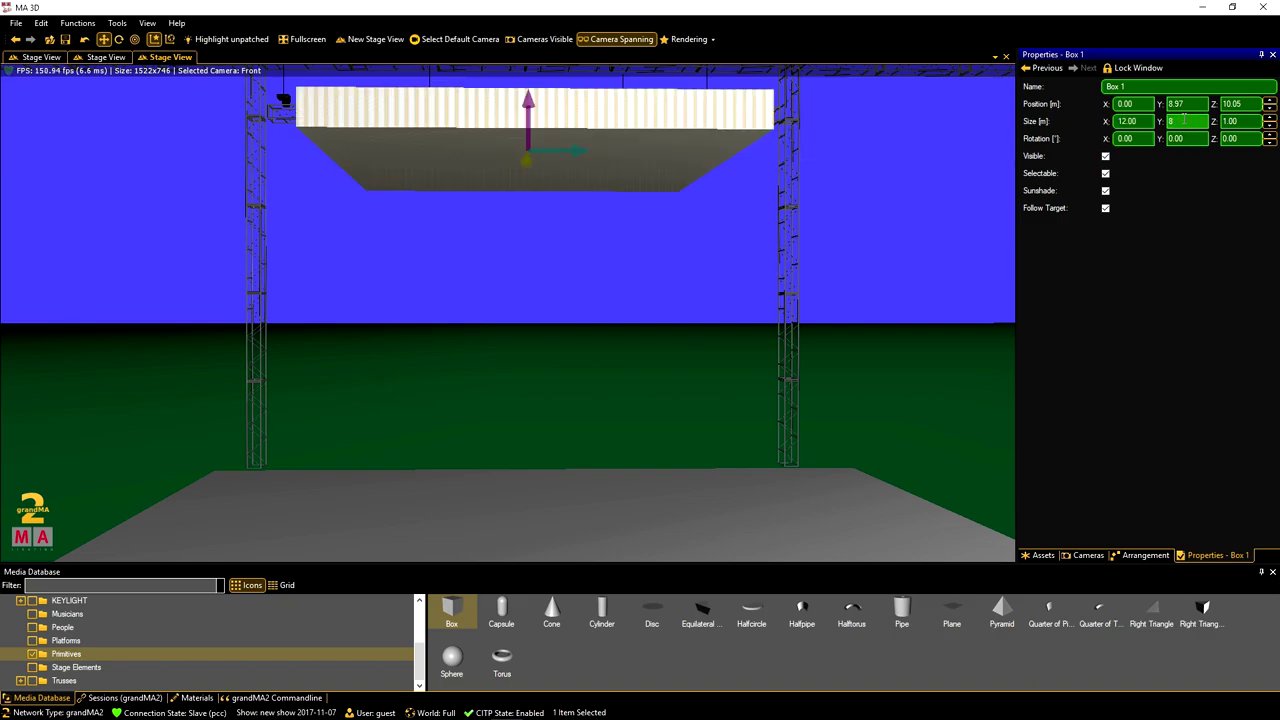
{"action": "key", "text": "BackSpace"}
{"action": "type", "text": "0.1"}
{"action": "key", "text": "Tab"}
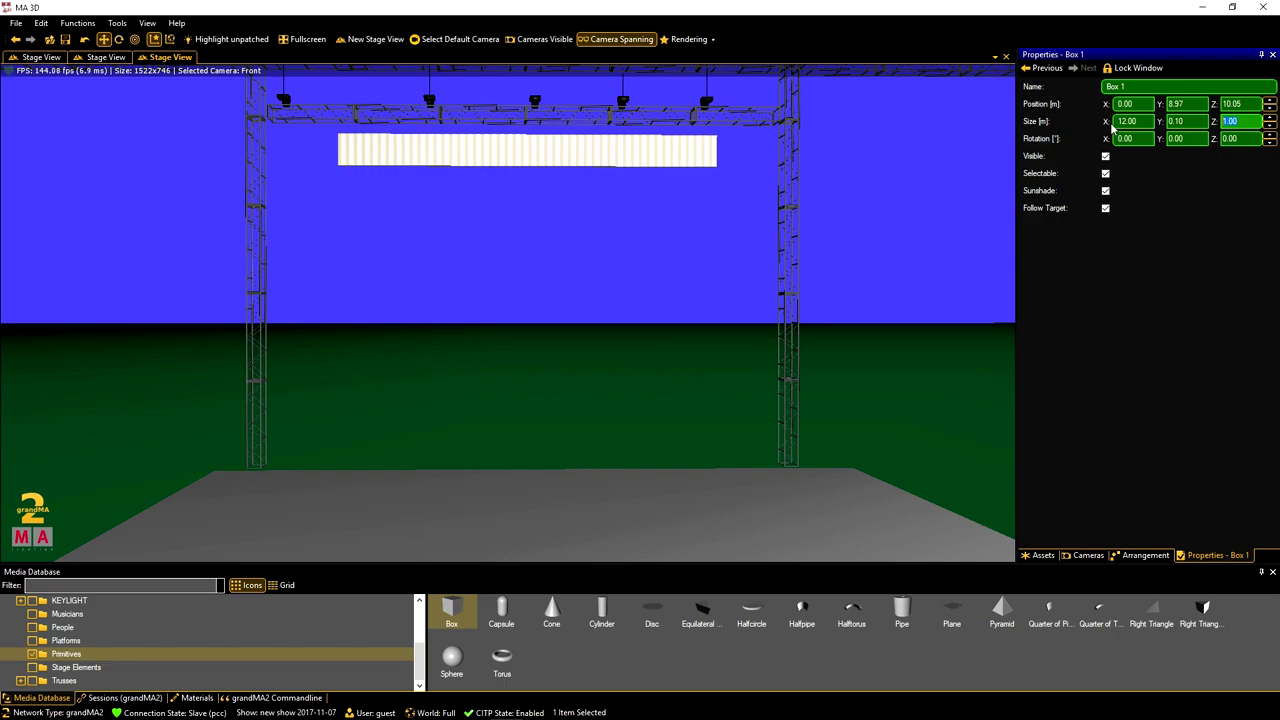
{"action": "type", "text": "8"}
Lower the screen panel into the truss and deselect it.
{"action": "left_click", "coordinate": [531, 149]}
{"action": "left_click_drag", "start_coordinate": [527, 100], "coordinate": [519, 288]}
{"action": "right_click_drag", "start_coordinate": [526, 330], "coordinate": [894, 227]}
{"action": "left_click", "coordinate": [894, 227]}
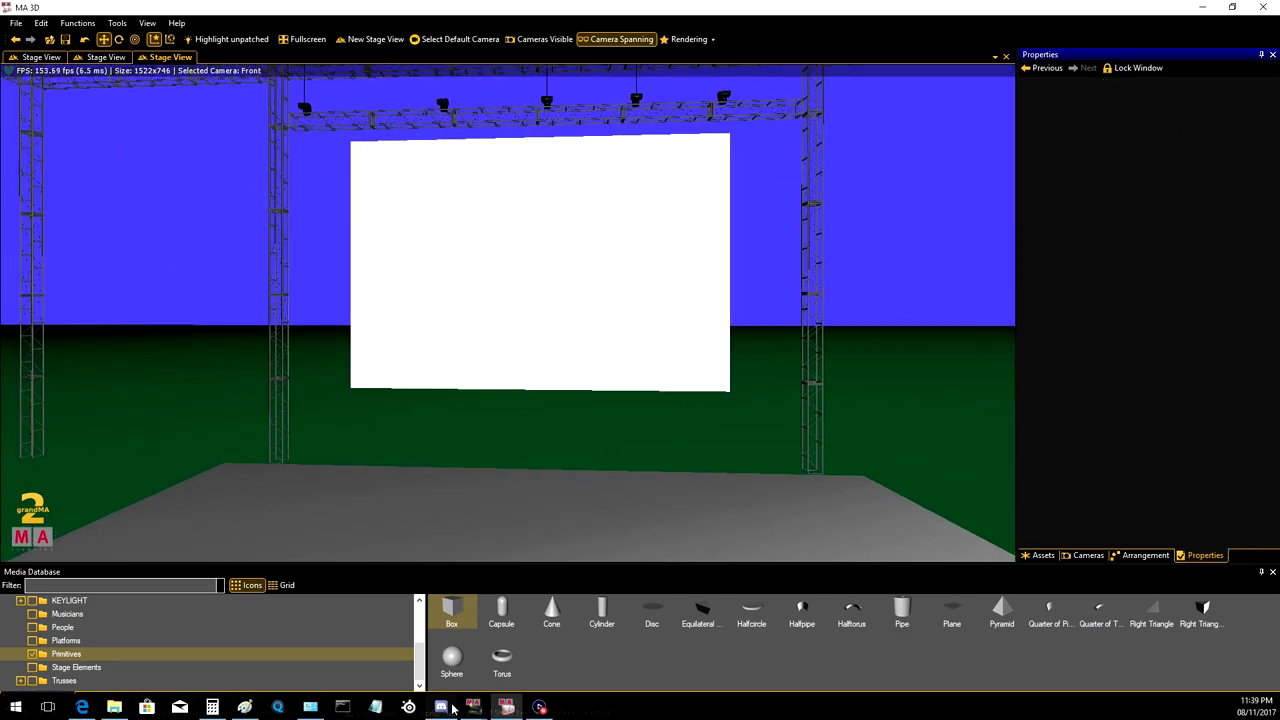
{"action": "mouse_move", "coordinate": [477, 711]}
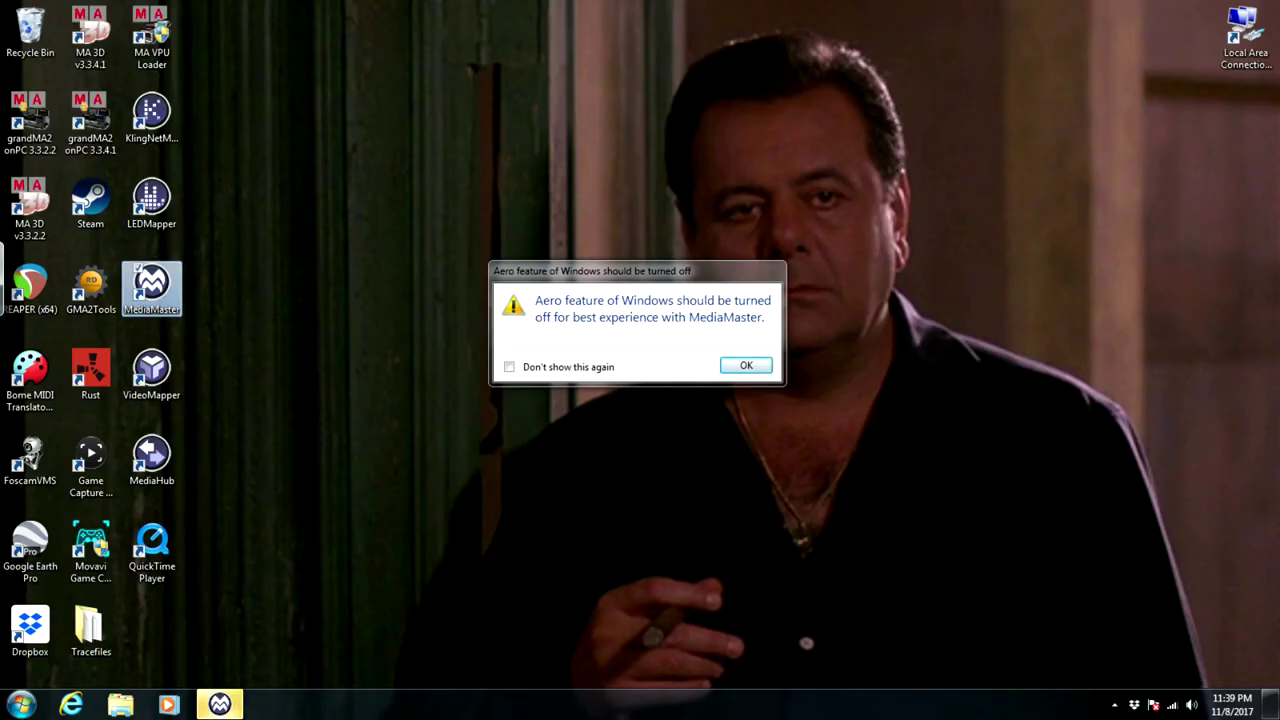
Dismiss the Aero warning and launch the MediaMaster Pro demo in Fixture mode.
{"action": "left_click", "coordinate": [746, 365]}
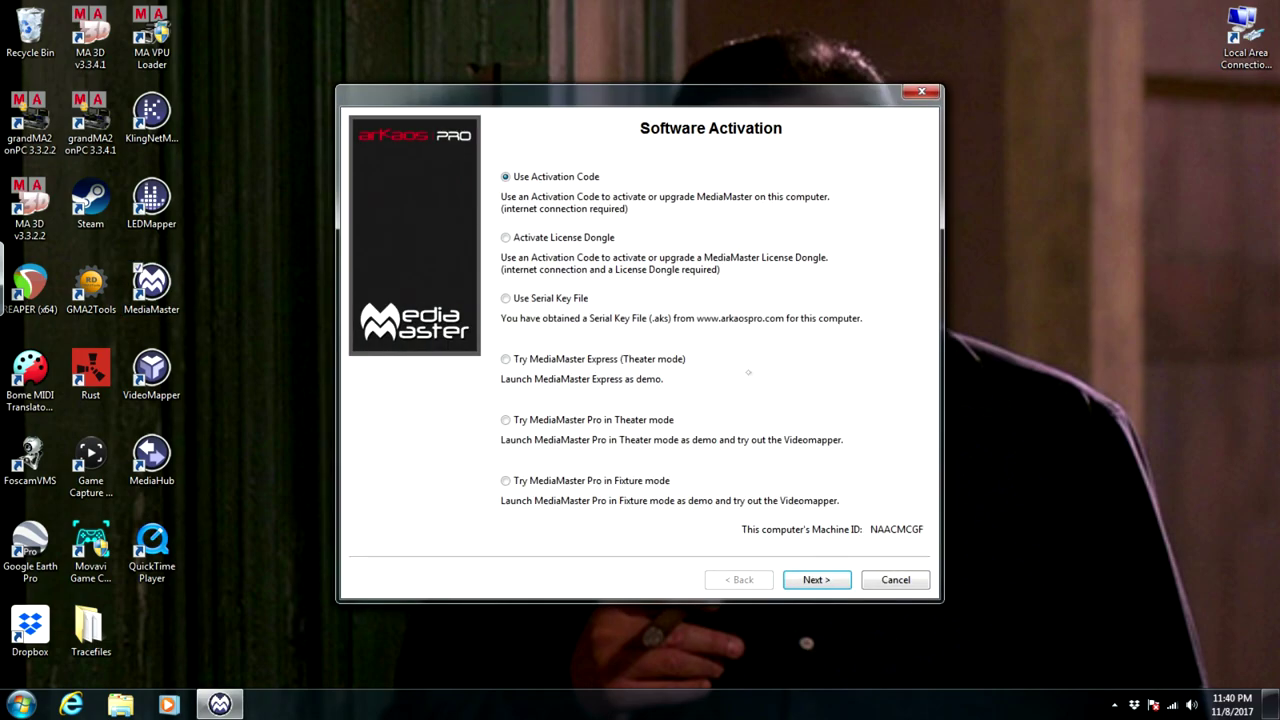
{"action": "left_click", "coordinate": [505, 480]}
{"action": "left_click", "coordinate": [816, 579]}
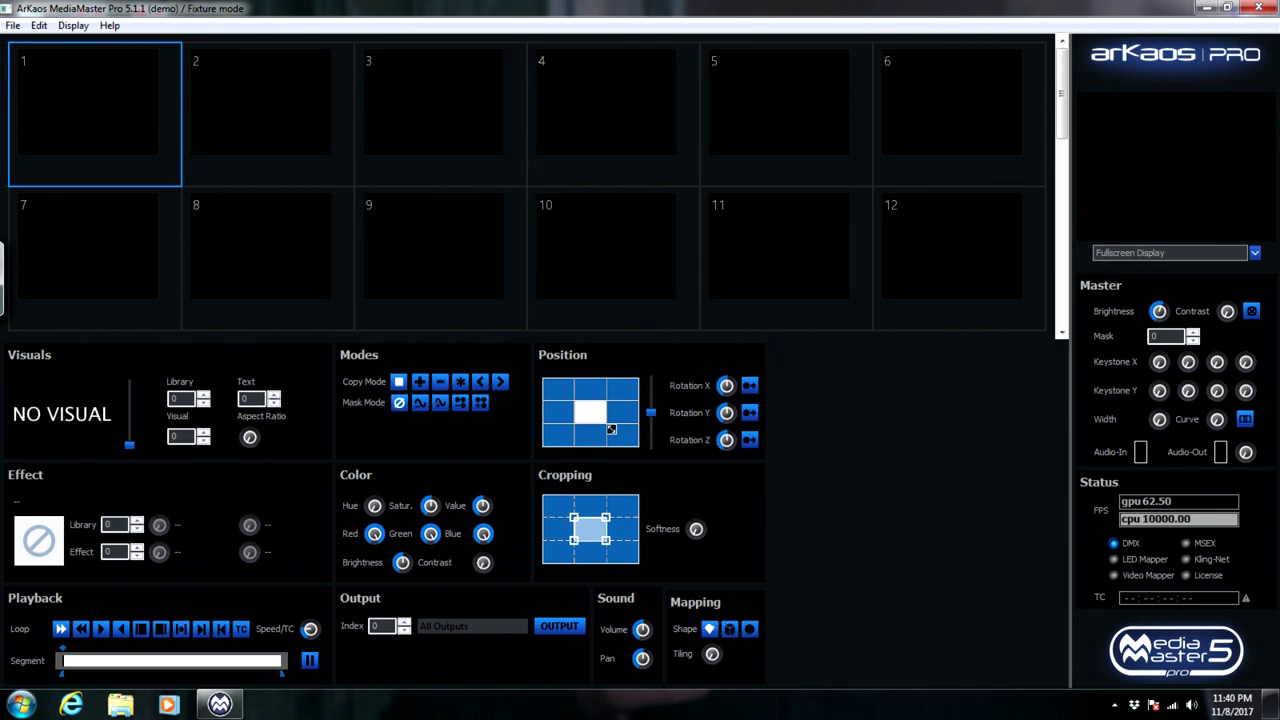
{"action": "left_click", "coordinate": [13, 25]}
{"action": "left_click", "coordinate": [46, 42]}
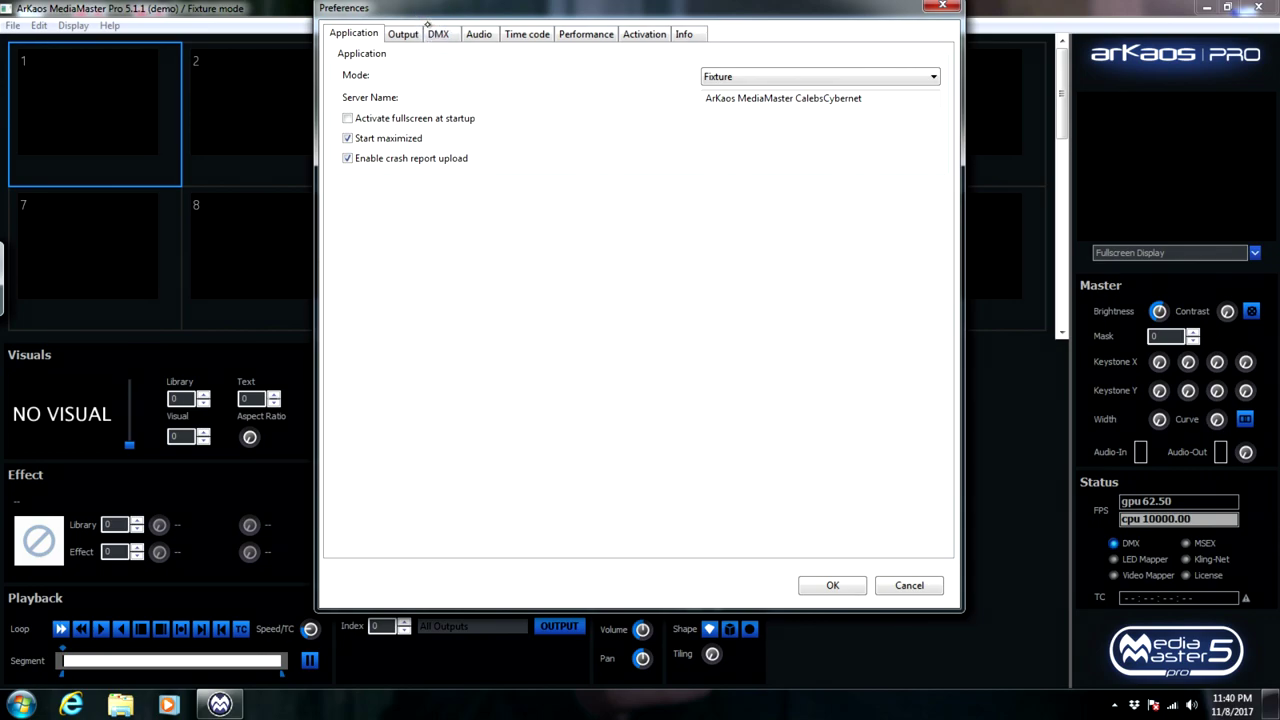
{"action": "left_click", "coordinate": [438, 32]}
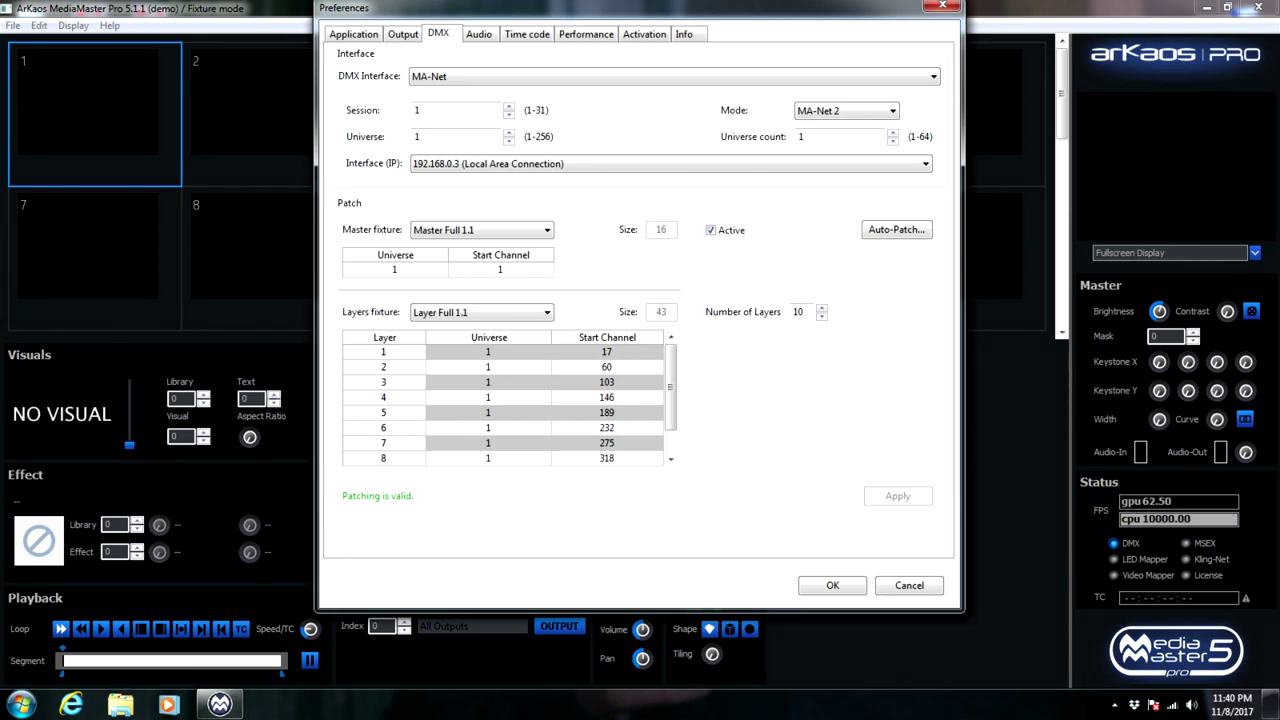
{"action": "left_click", "coordinate": [435, 163]}
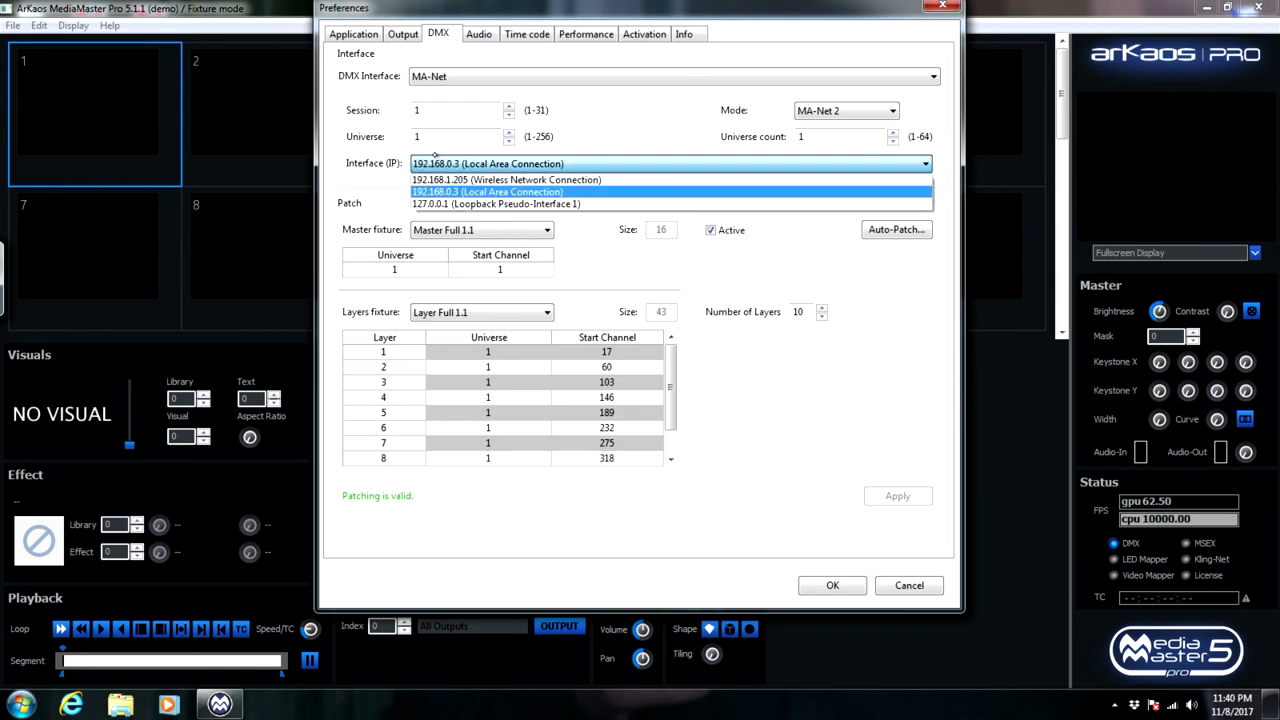
{"action": "left_click", "coordinate": [373, 173]}
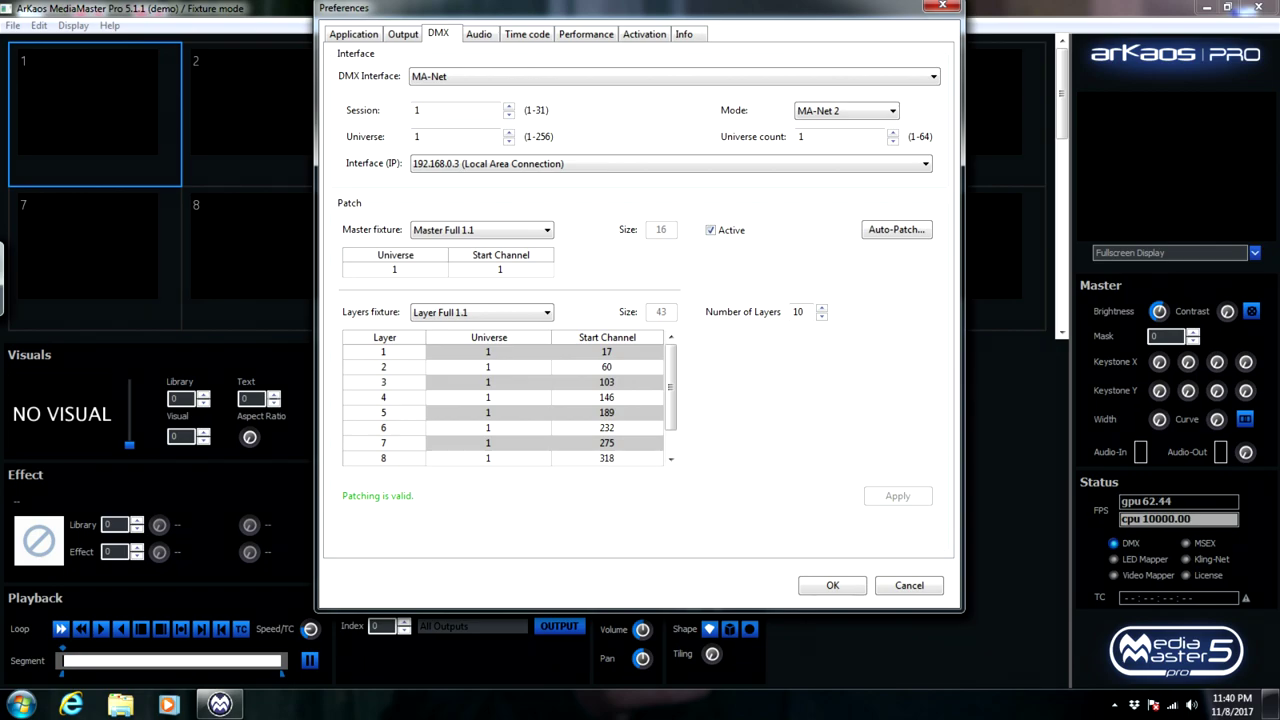
{"action": "left_click", "coordinate": [437, 229]}
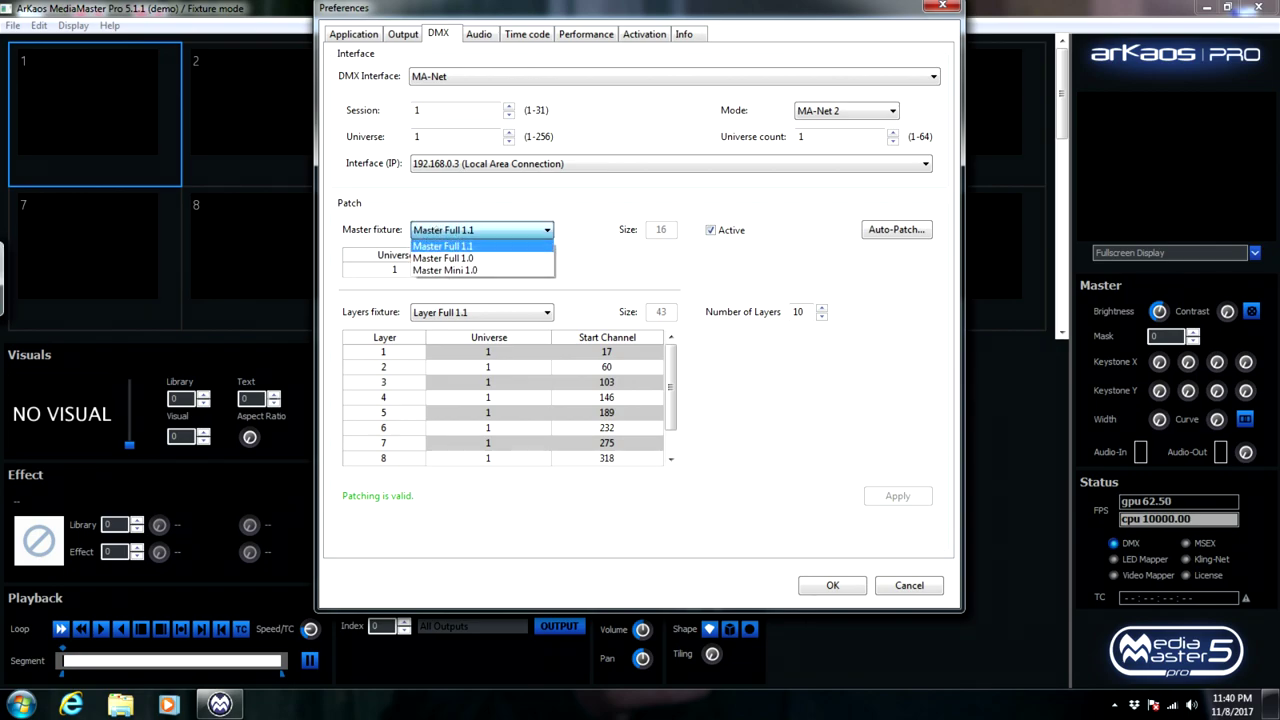
{"action": "left_click", "coordinate": [447, 195]}
{"action": "left_click", "coordinate": [430, 313]}
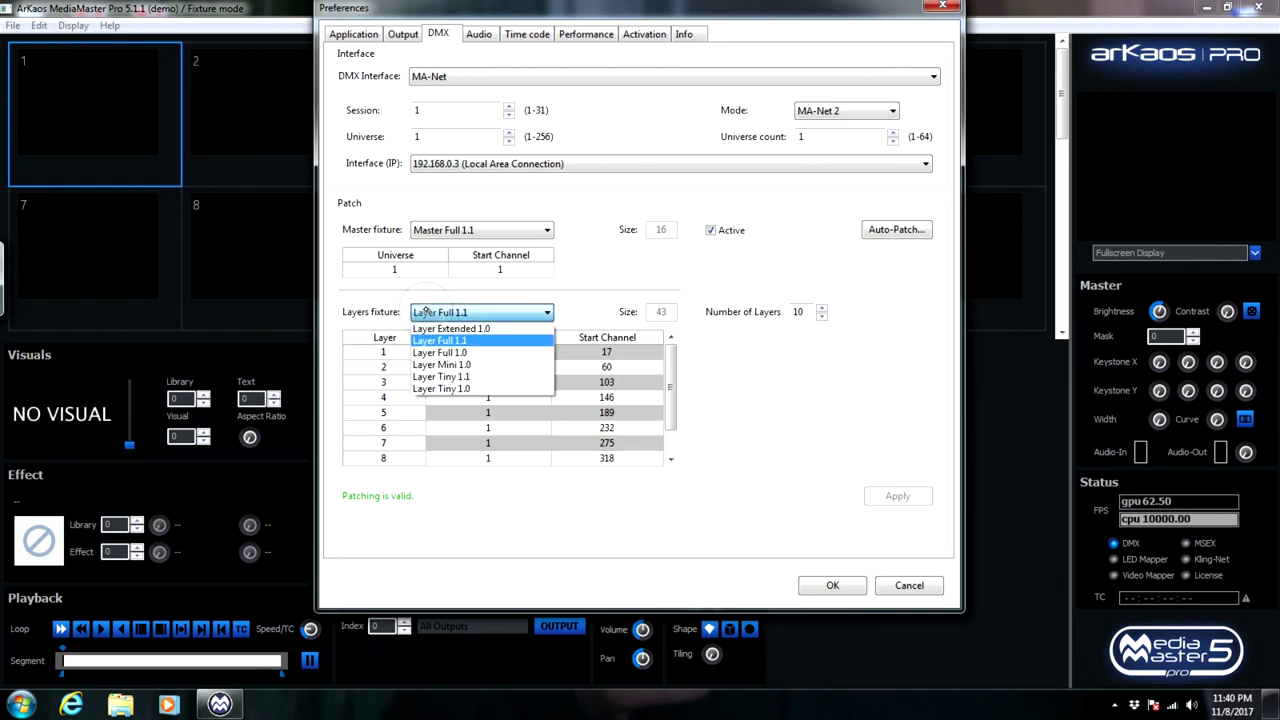
{"action": "left_click", "coordinate": [590, 298]}
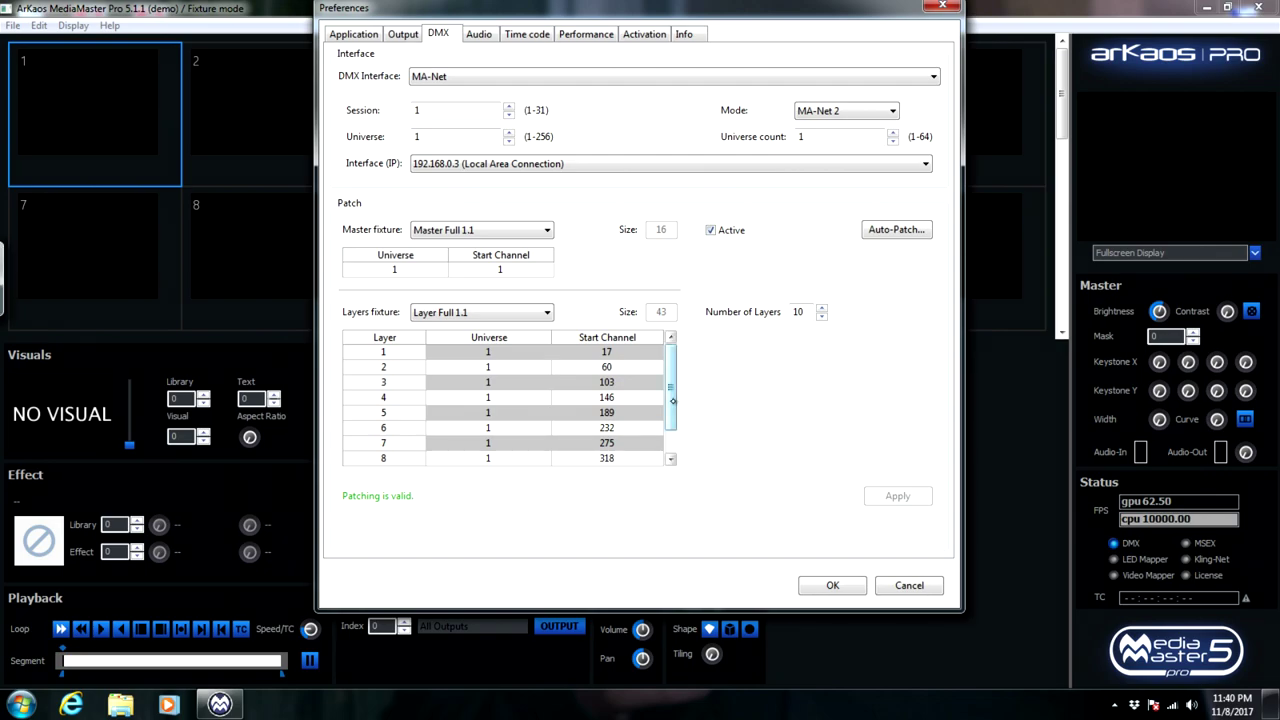
{"action": "left_click", "coordinate": [832, 585]}
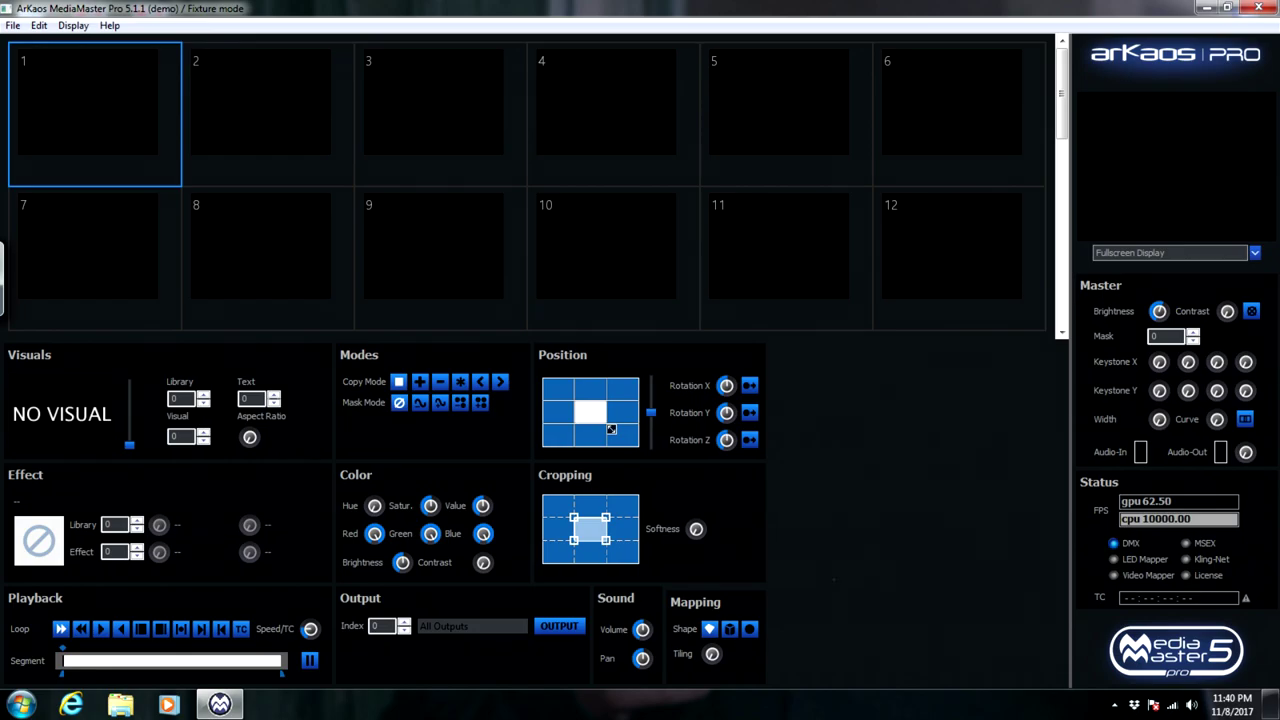
{"action": "double_click", "coordinate": [103, 97]}
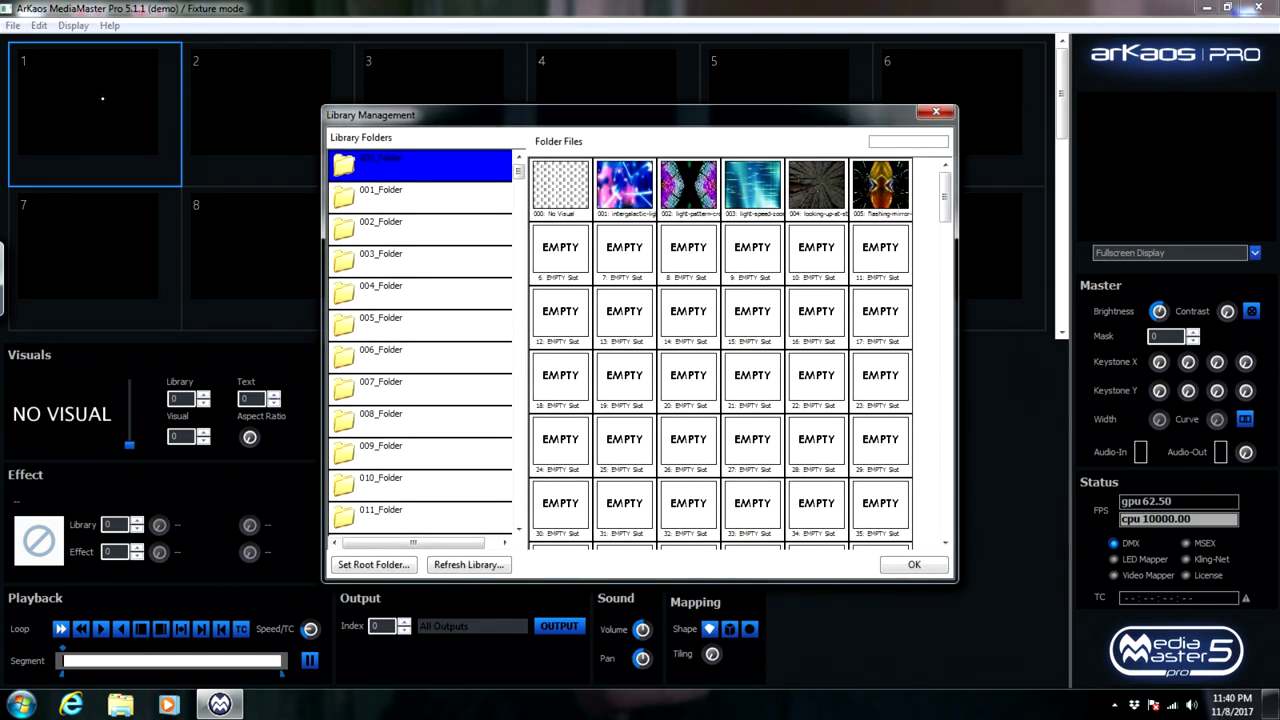
Assign library clips 001, 002, 003, 004 and 005 to layer slots 1 through 5.
{"action": "double_click", "coordinate": [624, 184]}
{"action": "double_click", "coordinate": [265, 110]}
{"action": "double_click", "coordinate": [693, 189]}
{"action": "double_click", "coordinate": [429, 120]}
{"action": "double_click", "coordinate": [748, 189]}
{"action": "double_click", "coordinate": [588, 103]}
{"action": "double_click", "coordinate": [816, 184]}
{"action": "double_click", "coordinate": [766, 100]}
{"action": "double_click", "coordinate": [866, 192]}
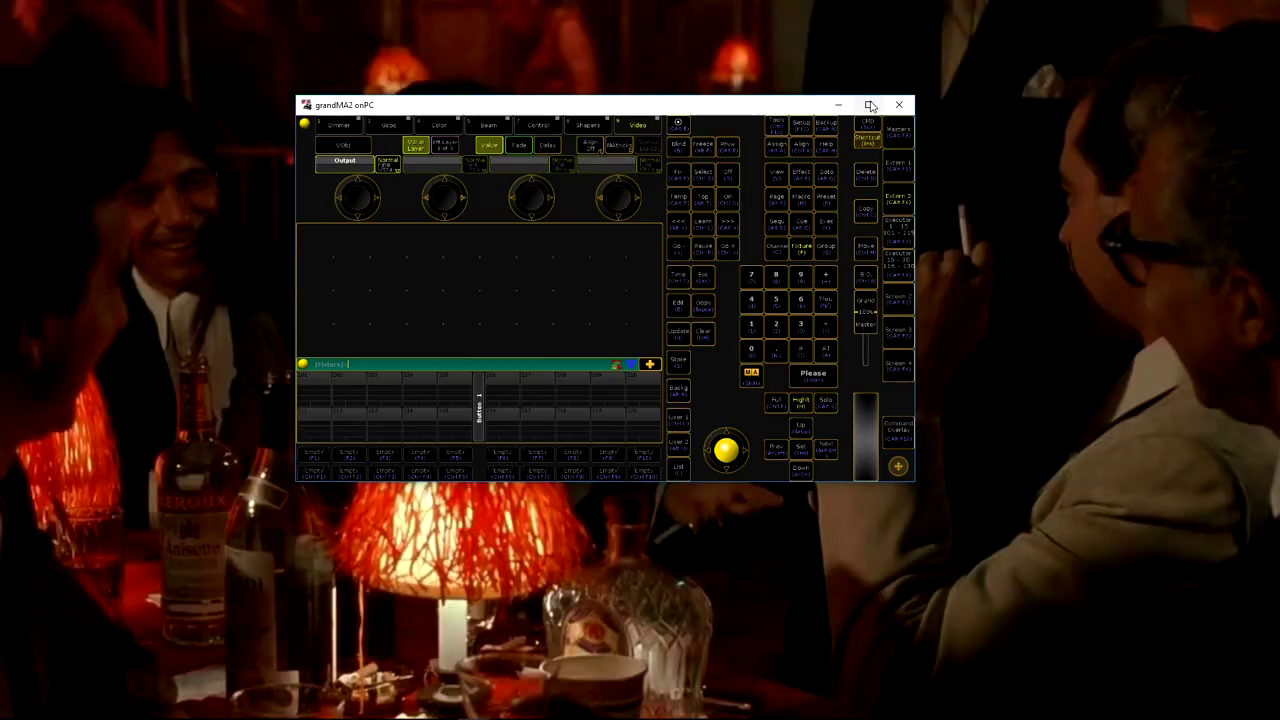
Maximize grandMA2 onPC, open CITP Network Configuration and toggle CITP off and on.
{"action": "left_click", "coordinate": [871, 104]}
{"action": "left_click", "coordinate": [970, 36]}
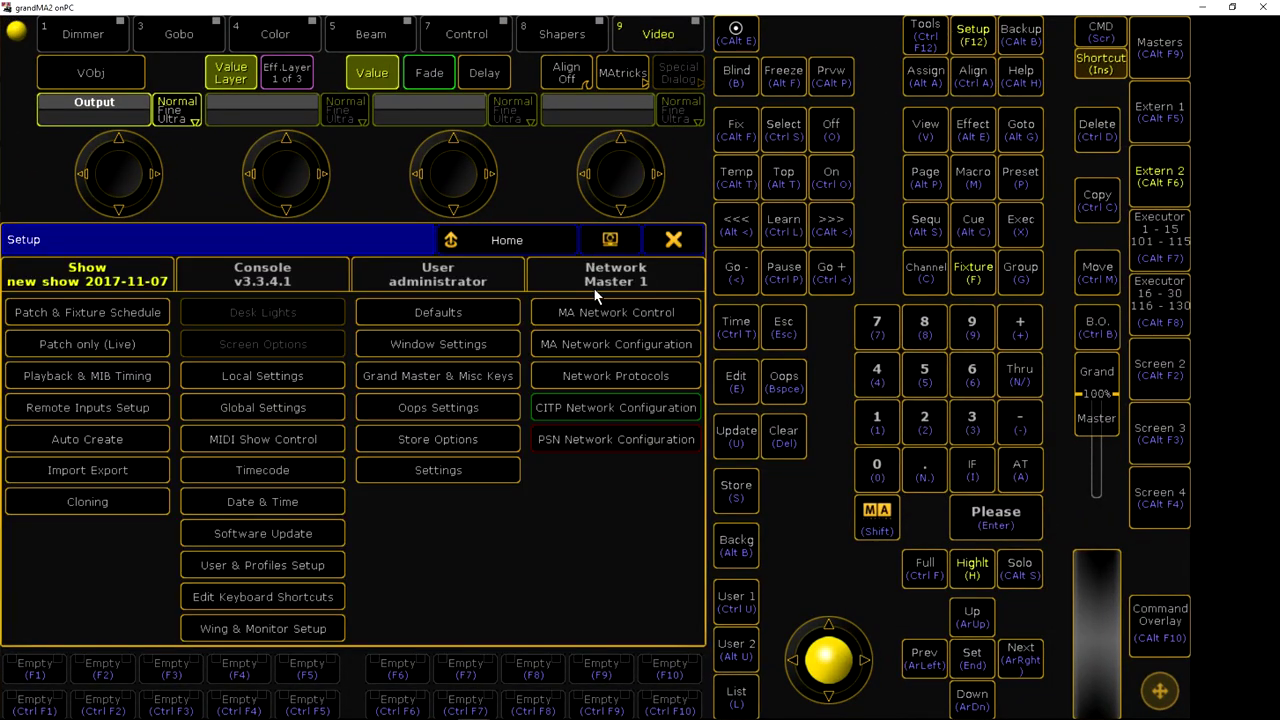
{"action": "left_click", "coordinate": [594, 398]}
{"action": "left_click", "coordinate": [660, 257]}
{"action": "left_click", "coordinate": [657, 258]}
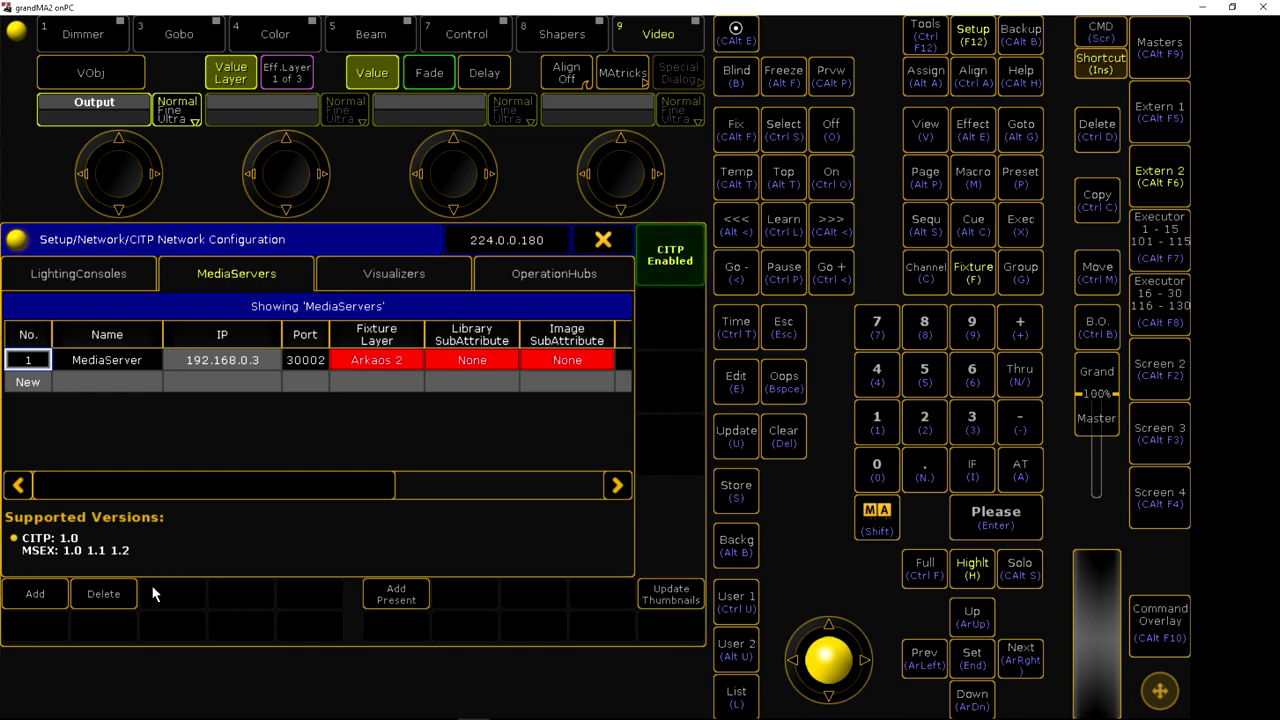
Add the present media server, link it to fixture layer Arkaos 2, and close Setup.
{"action": "left_click", "coordinate": [396, 596]}
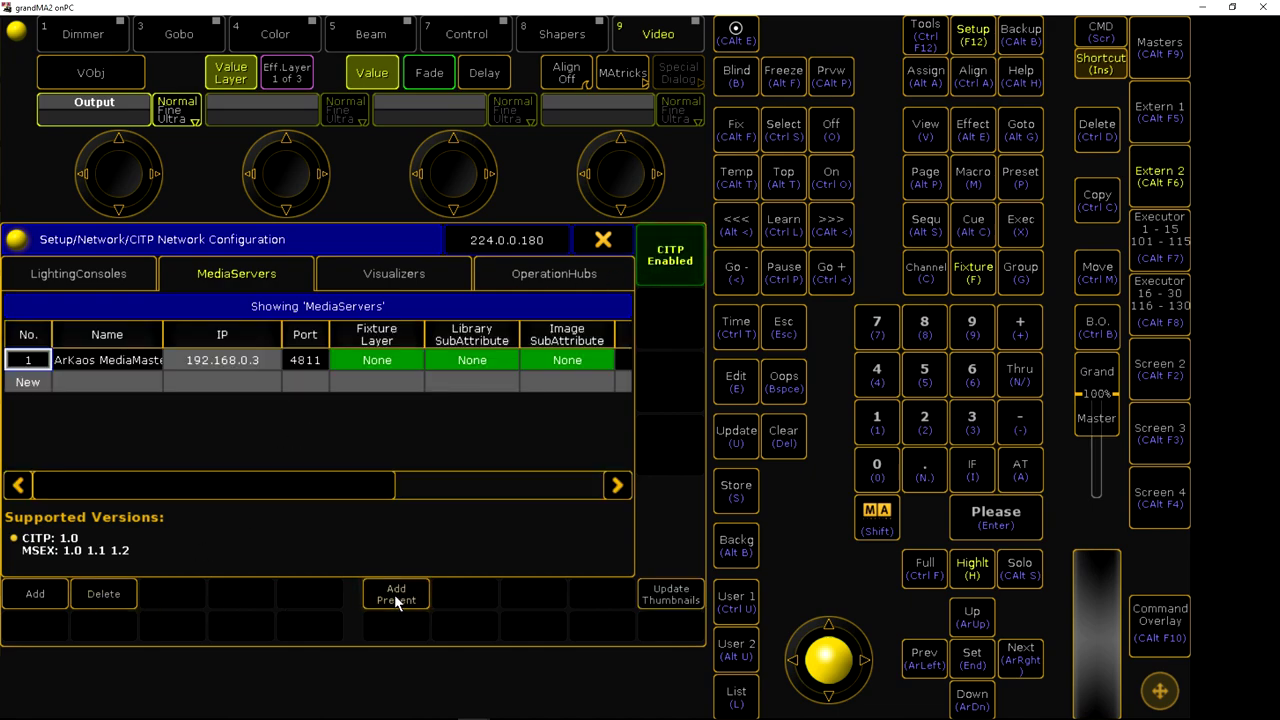
{"action": "left_click", "coordinate": [356, 362]}
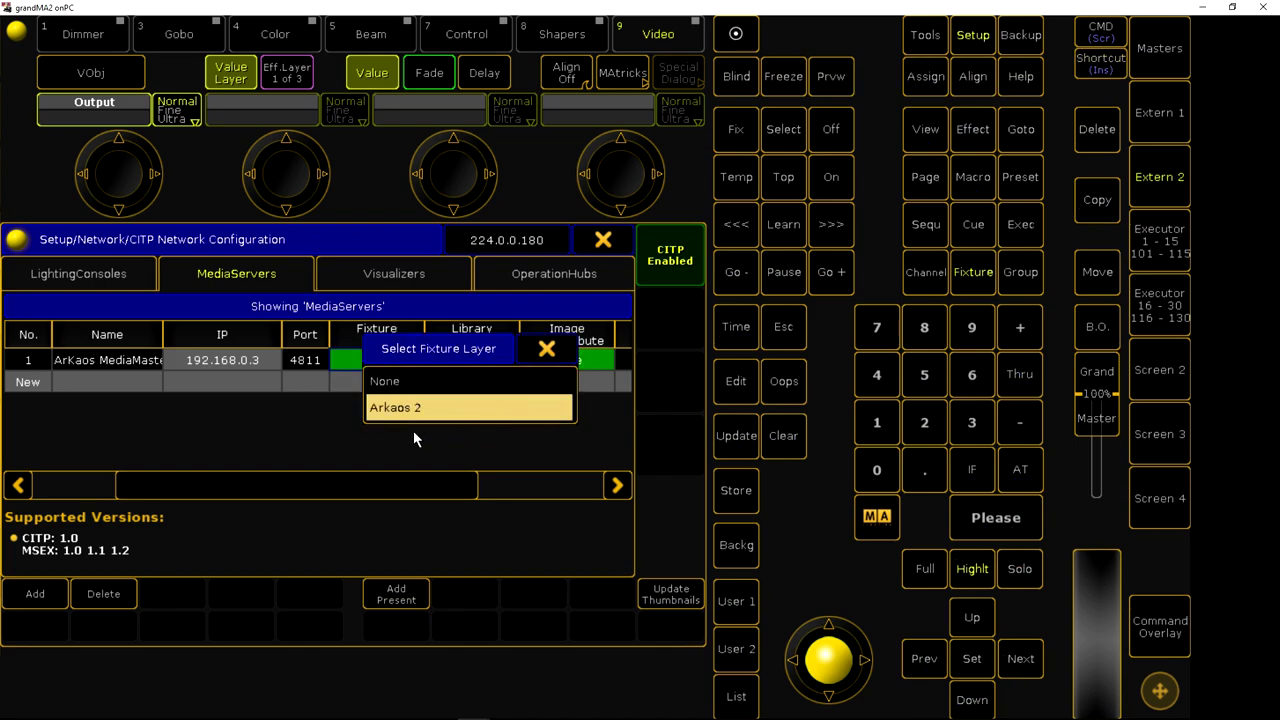
{"action": "left_click", "coordinate": [398, 408]}
{"action": "key", "text": "Insert"}
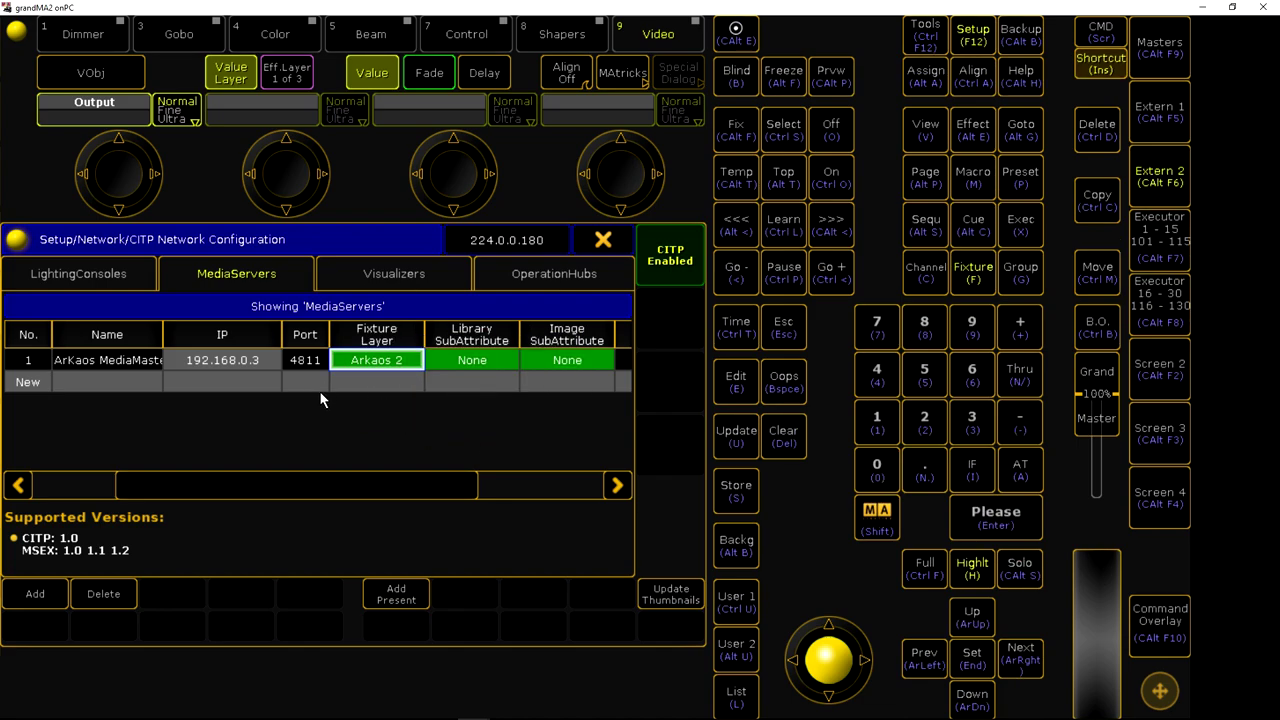
{"action": "left_click", "coordinate": [603, 241]}
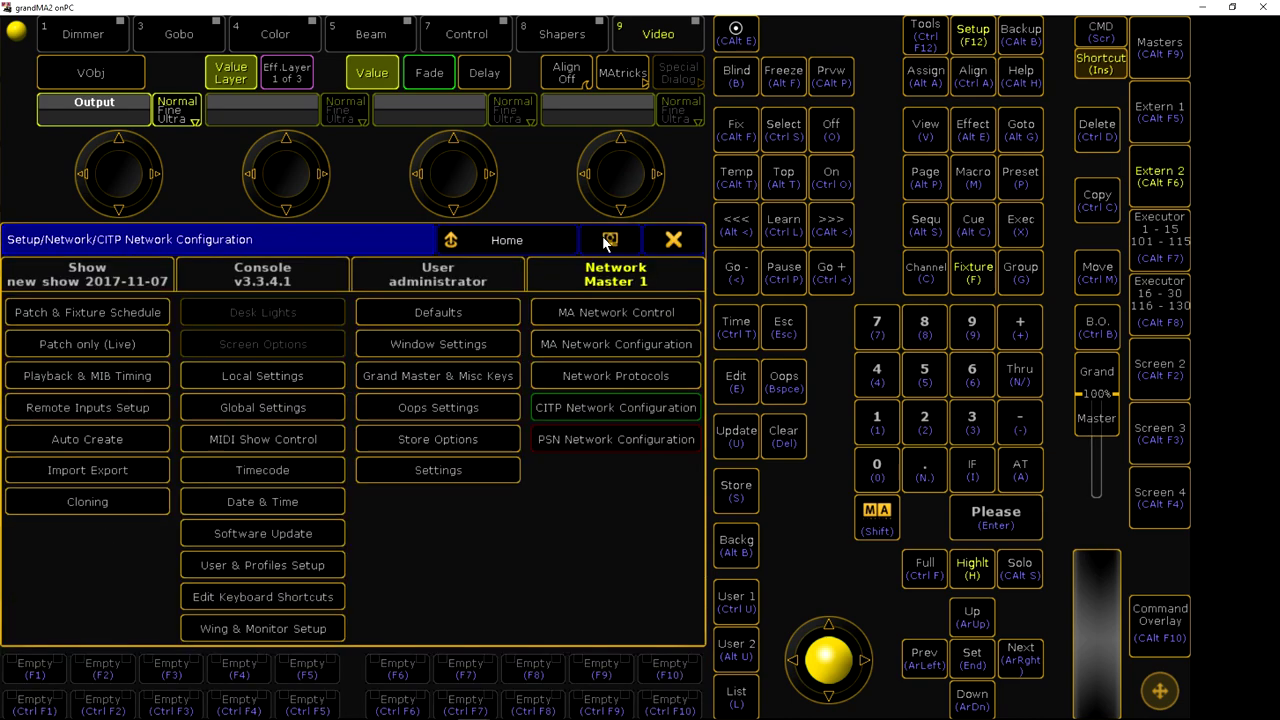
{"action": "left_click", "coordinate": [673, 240]}
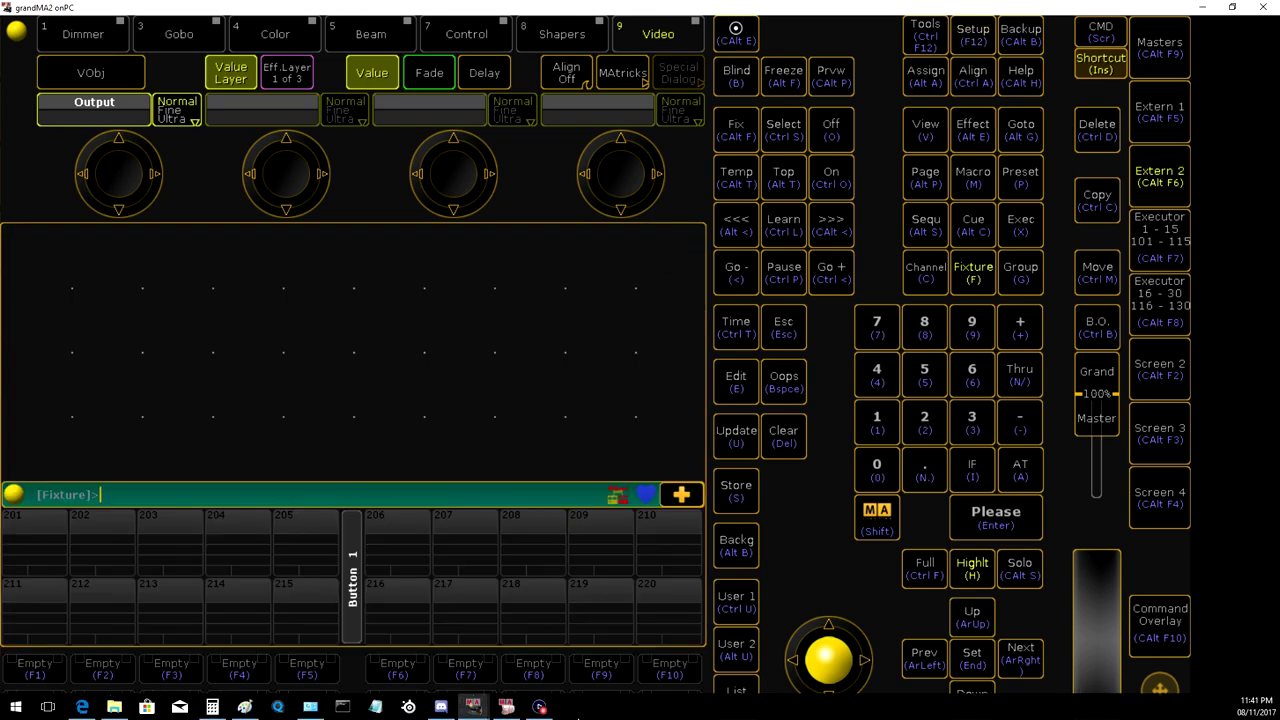
Texture the screen box's material with the ArKaos MediaMaster Pro media server output.
{"action": "left_click", "coordinate": [507, 708]}
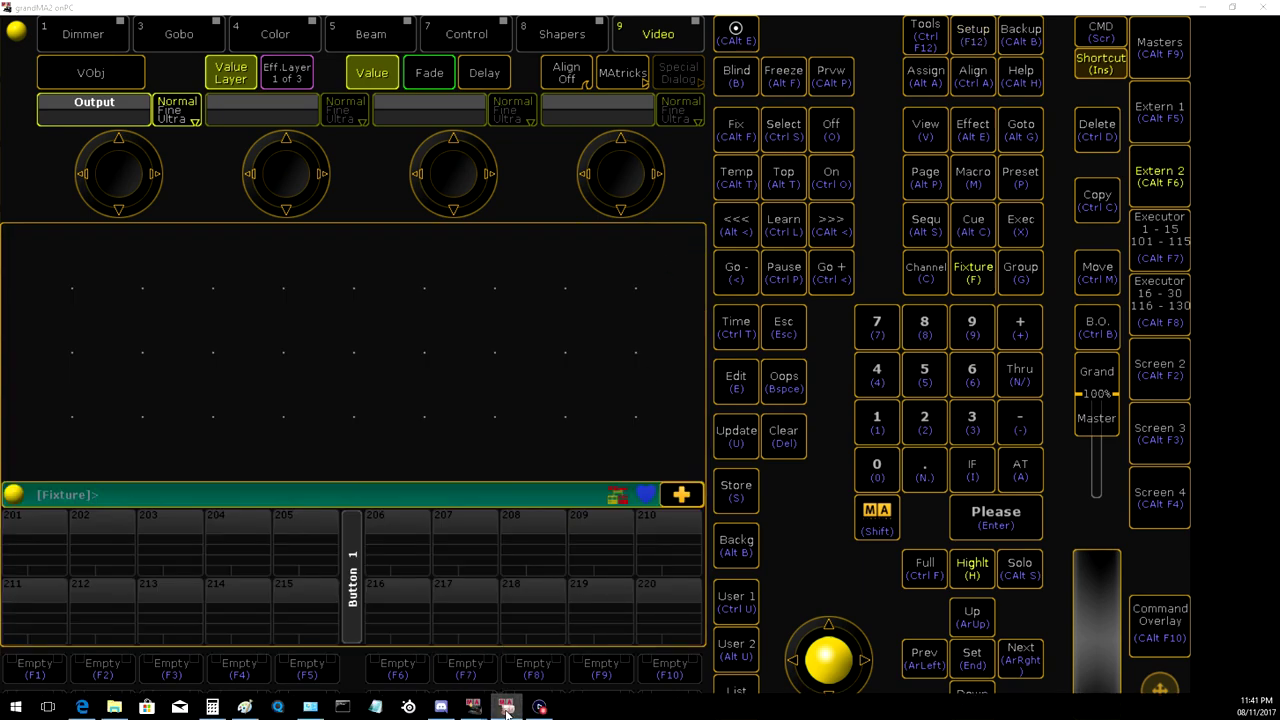
{"action": "left_click", "coordinate": [507, 708]}
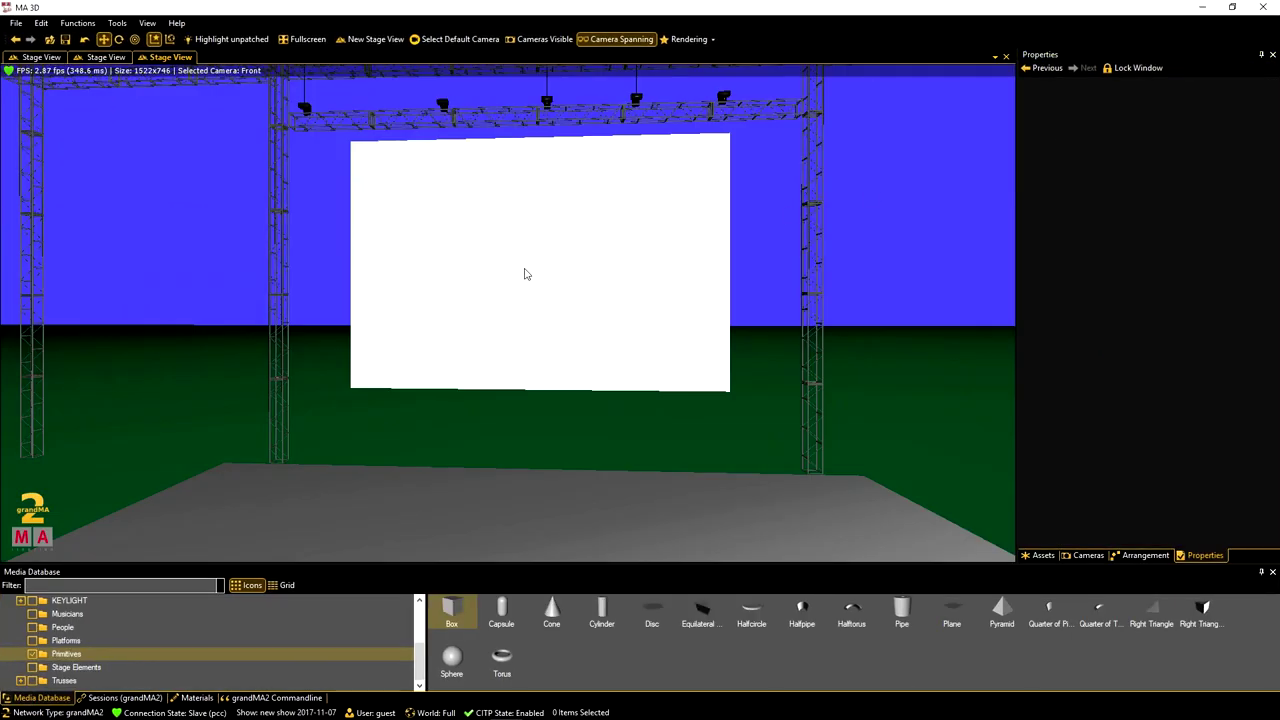
{"action": "left_click", "coordinate": [523, 273]}
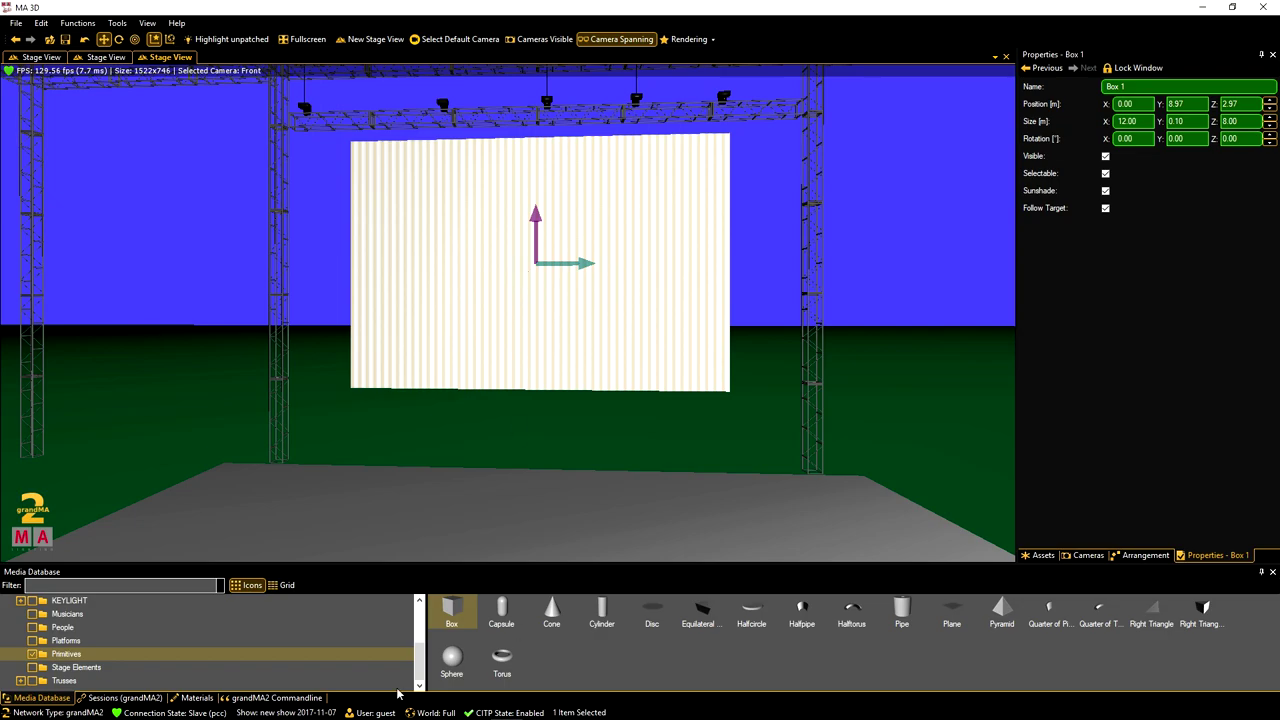
{"action": "left_click", "coordinate": [199, 698]}
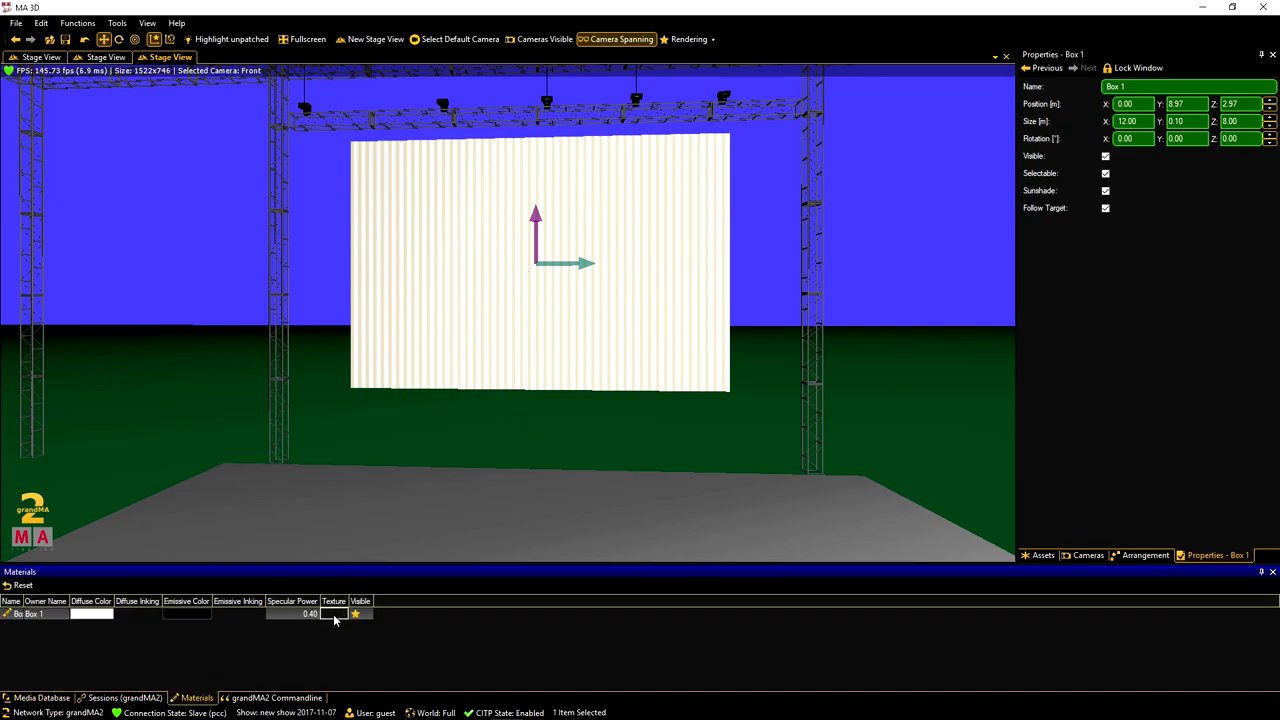
{"action": "left_click", "coordinate": [336, 616]}
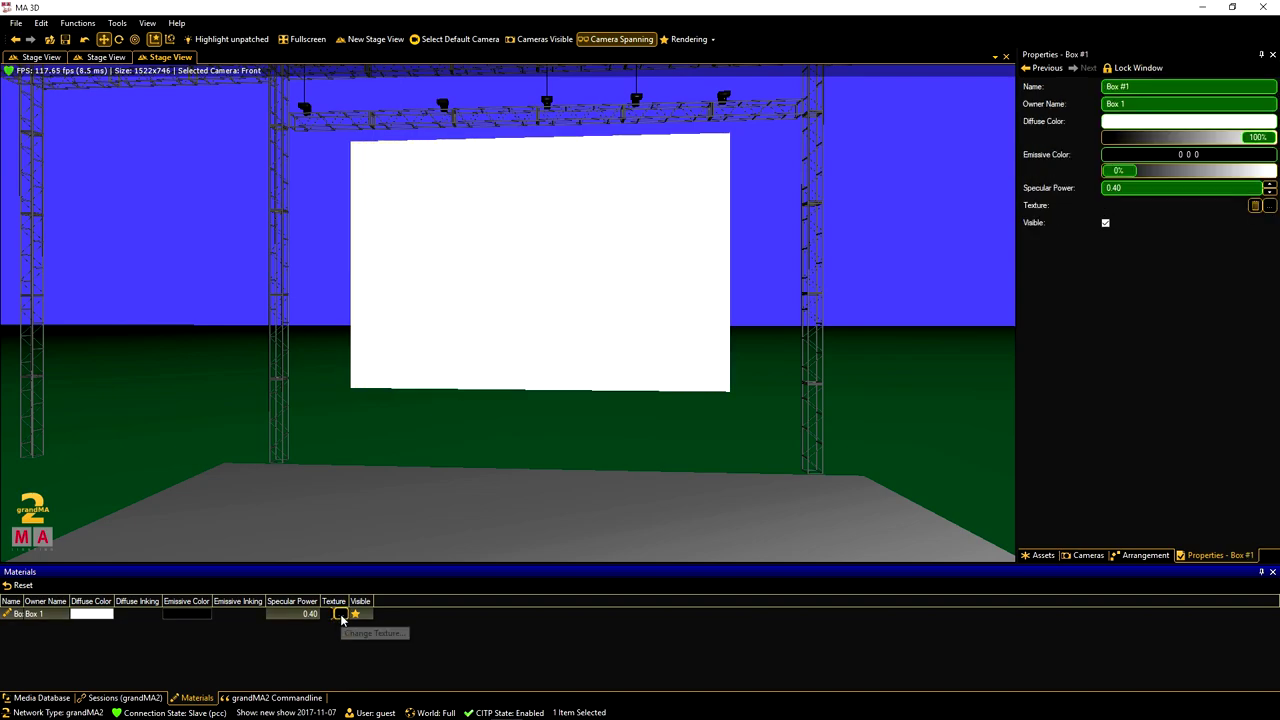
{"action": "left_click", "coordinate": [340, 615]}
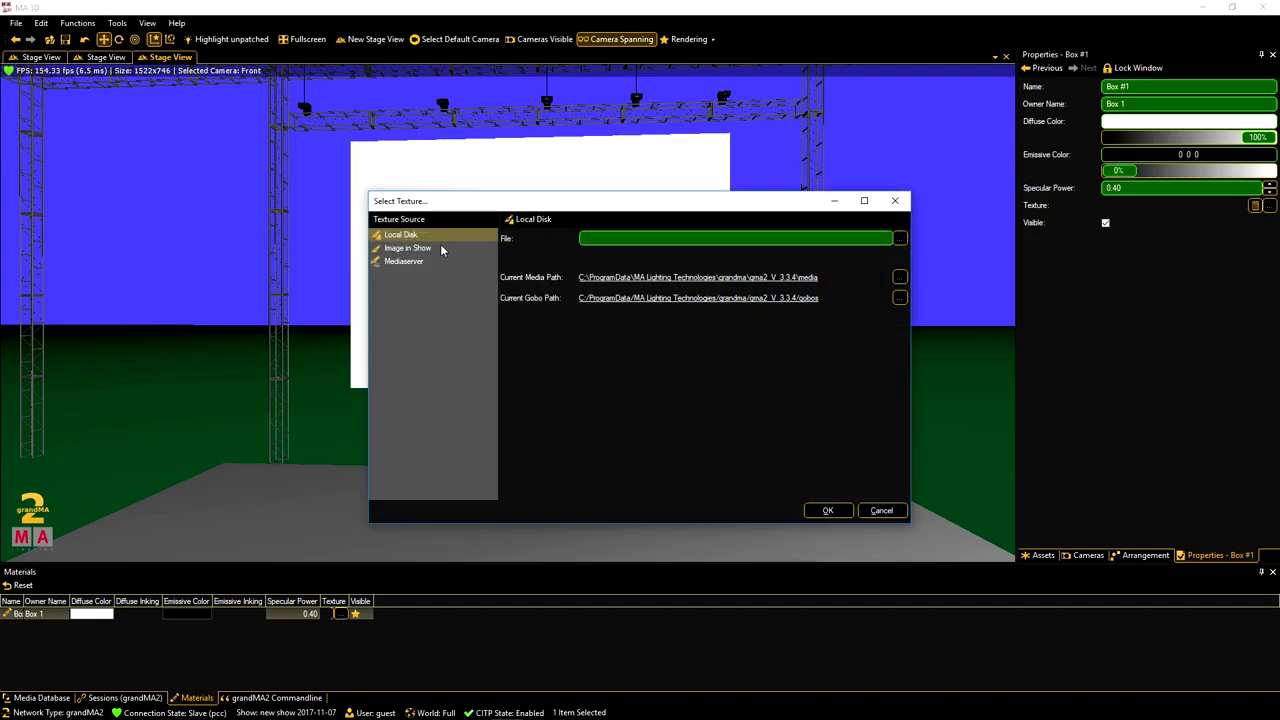
{"action": "left_click", "coordinate": [415, 262]}
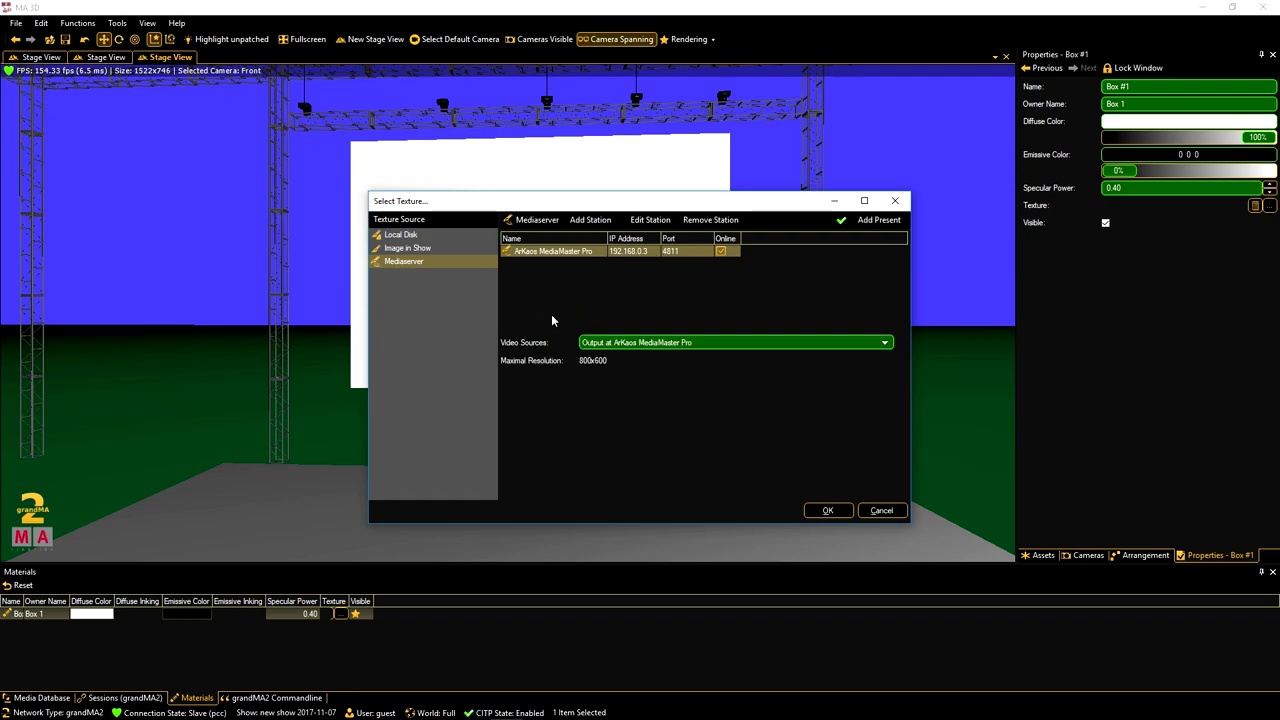
{"action": "left_click", "coordinate": [827, 511]}
{"action": "left_click_drag", "start_coordinate": [409, 371], "coordinate": [494, 371]}
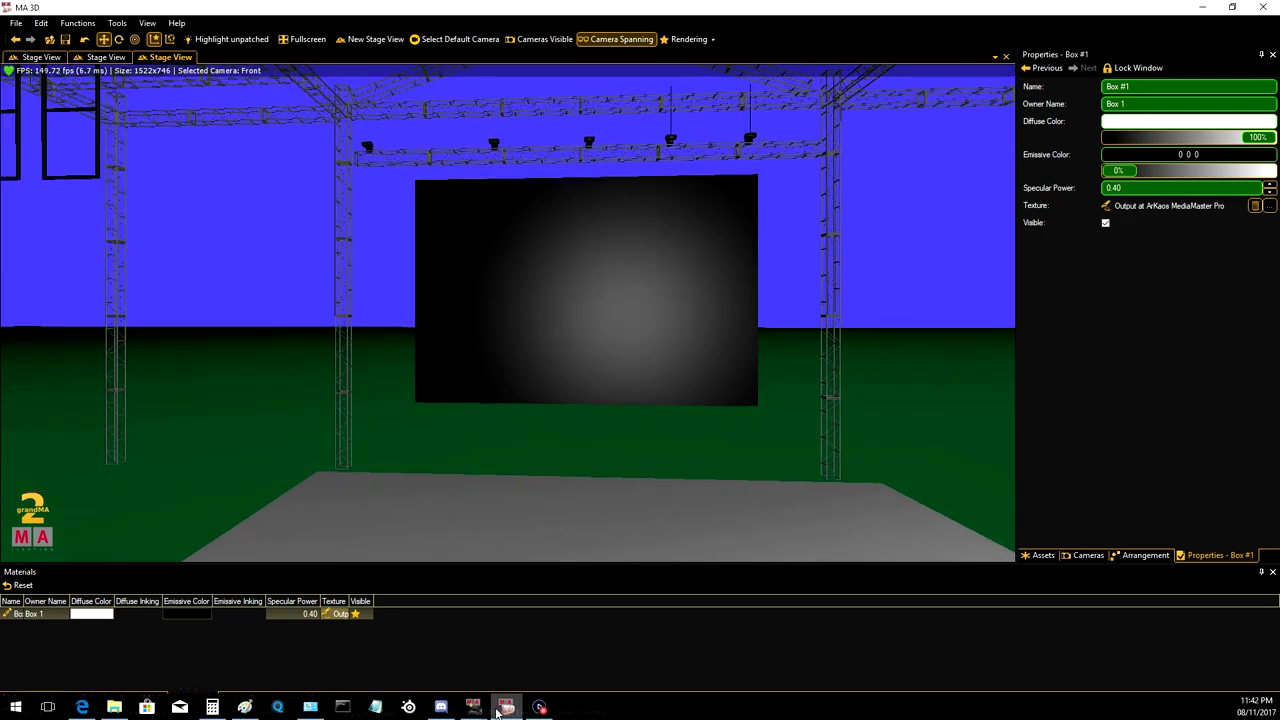
{"action": "left_click", "coordinate": [473, 707]}
Window the console beside the stage and select fixtures 1 Thru 5.
{"action": "left_click", "coordinate": [385, 610]}
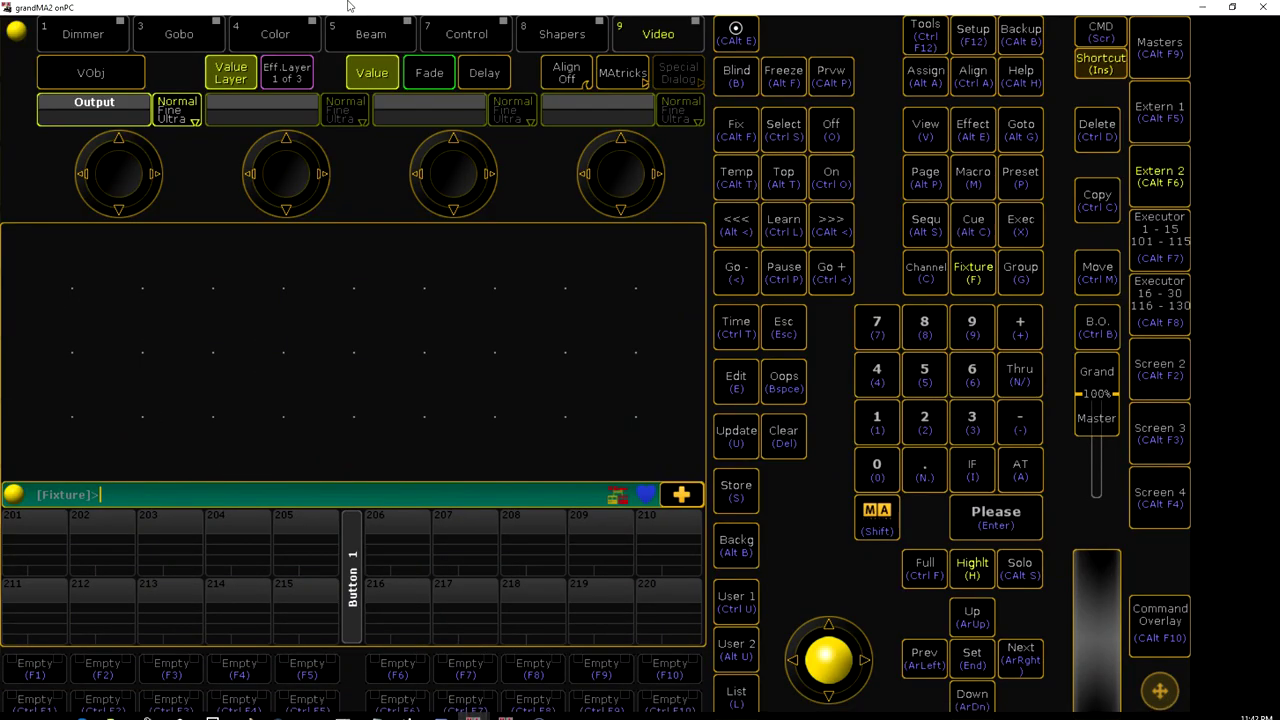
{"action": "left_click", "coordinate": [1233, 7]}
{"action": "left_click_drag", "start_coordinate": [806, 115], "coordinate": [234, 140]}
{"action": "left_click", "coordinate": [144, 404]}
{"action": "left_click", "coordinate": [240, 371]}
{"action": "left_click", "coordinate": [177, 377]}
{"action": "left_click", "coordinate": [229, 457]}
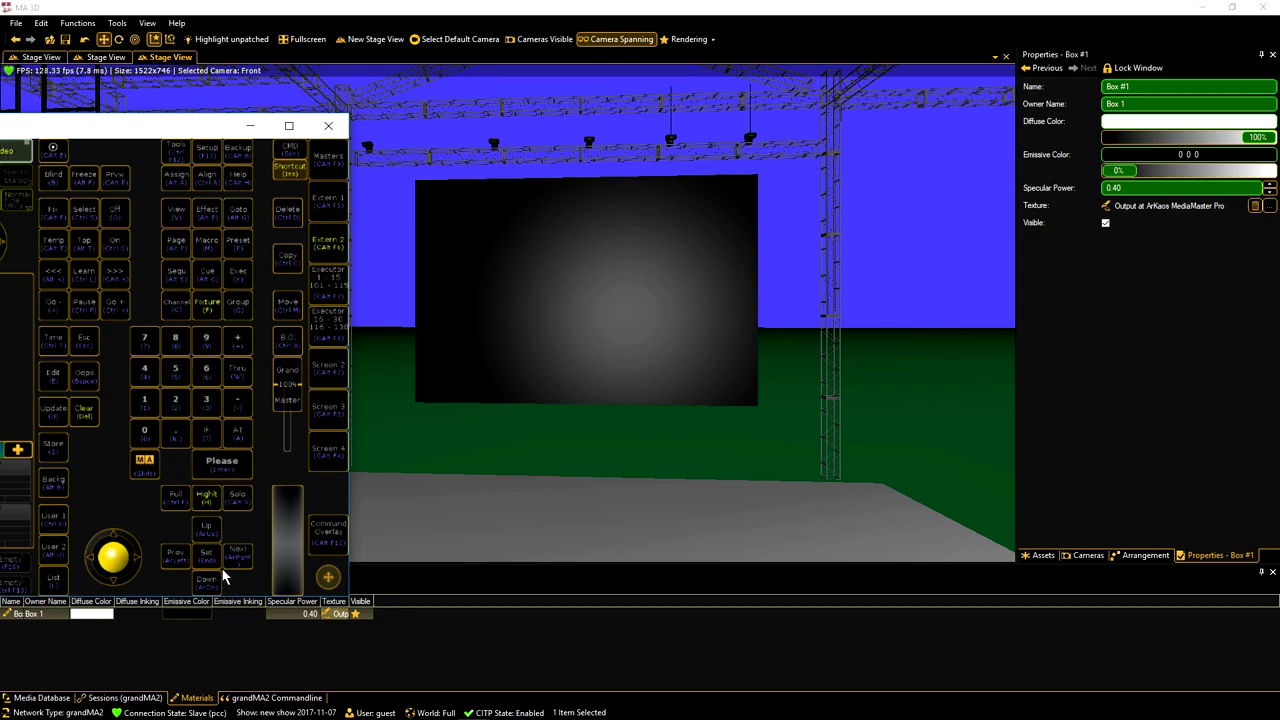
Step through the fixtures with Next to preview each clip, then clear the selection.
{"action": "left_click", "coordinate": [237, 557]}
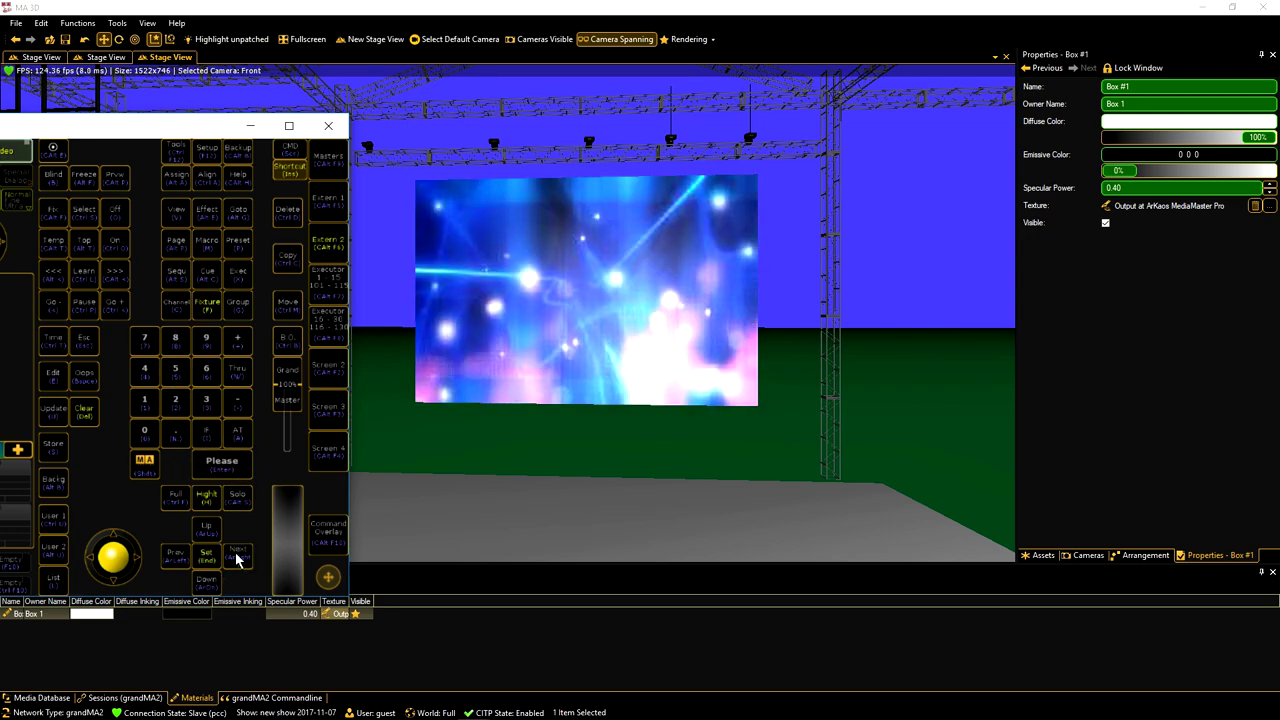
{"action": "left_click", "coordinate": [237, 557]}
{"action": "left_click", "coordinate": [237, 557]}
{"action": "left_click", "coordinate": [237, 557]}
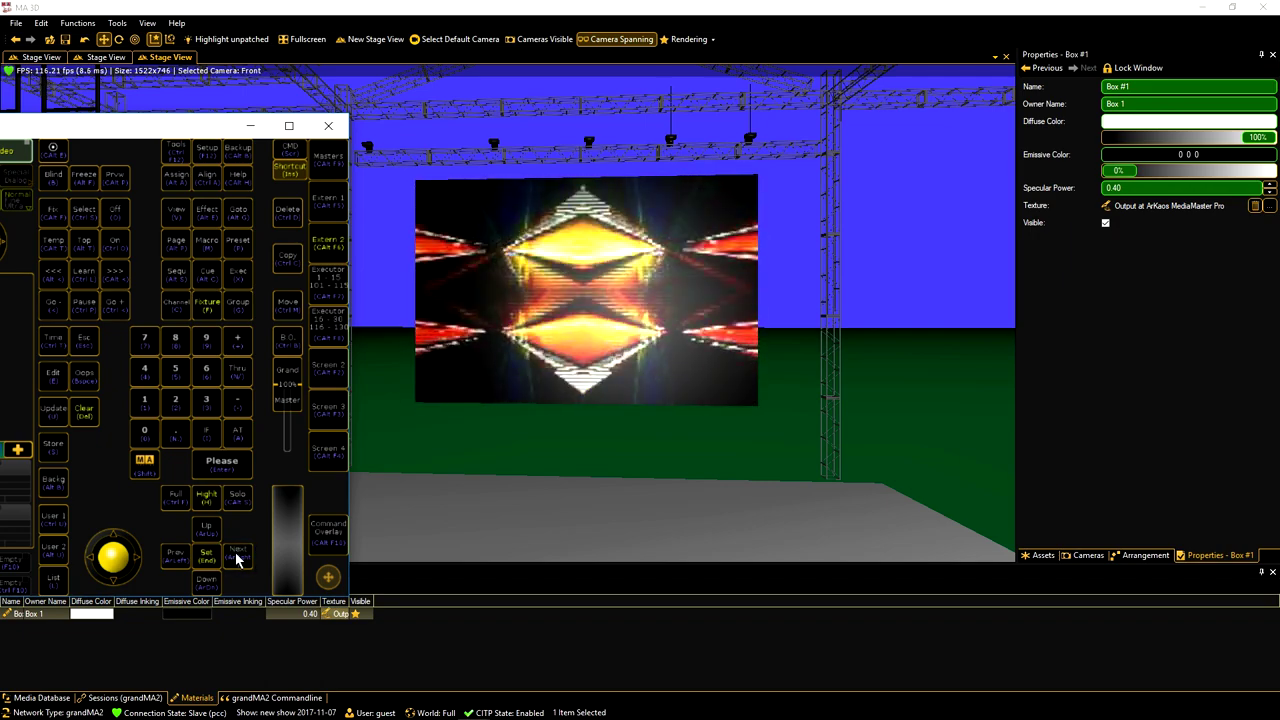
{"action": "left_click", "coordinate": [84, 411]}
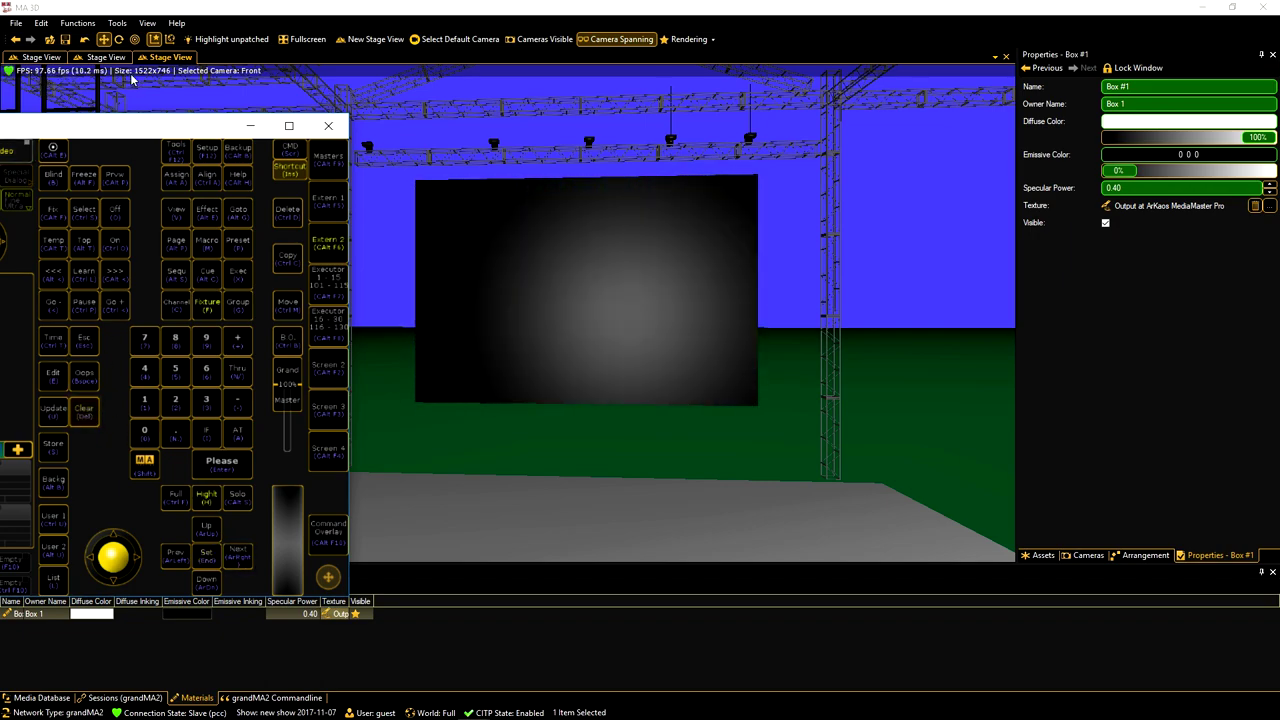
{"action": "left_click_drag", "start_coordinate": [124, 128], "coordinate": [736, 324]}
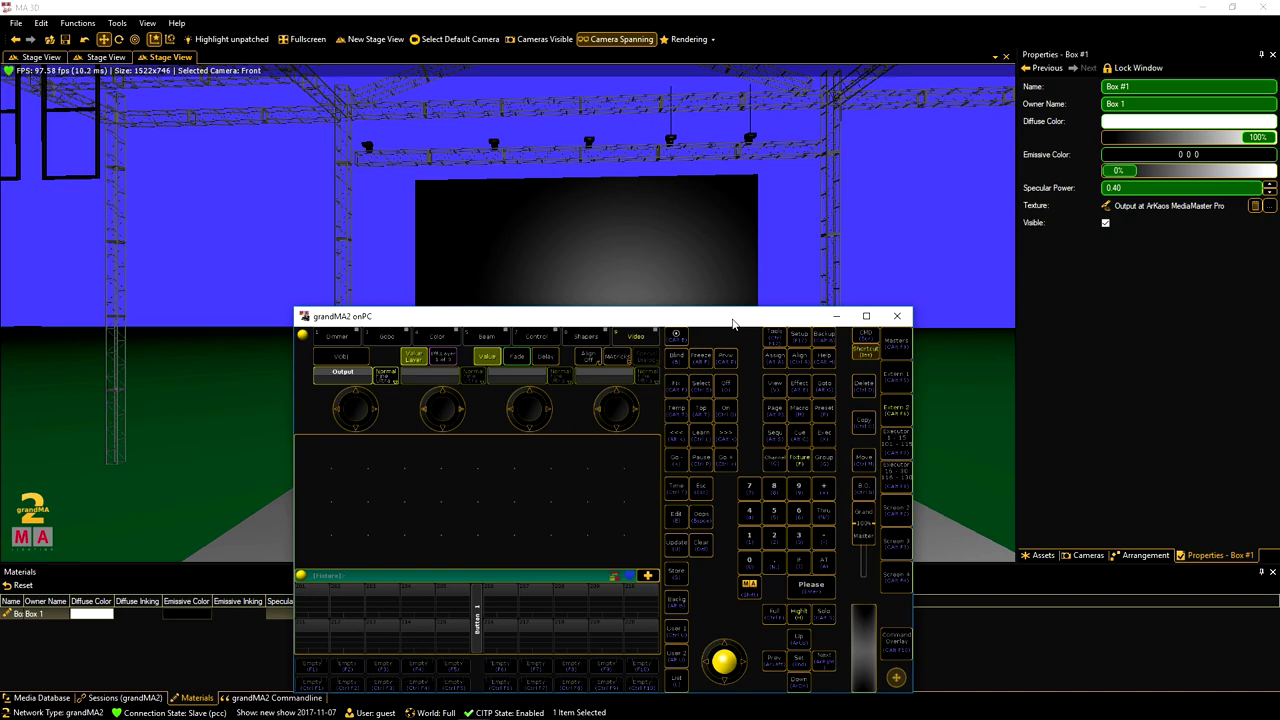
Open Setup's Patch & Fixture Schedule and maximize it to list the Arkaos layer fixtures.
{"action": "left_click", "coordinate": [805, 339]}
{"action": "left_click", "coordinate": [338, 482]}
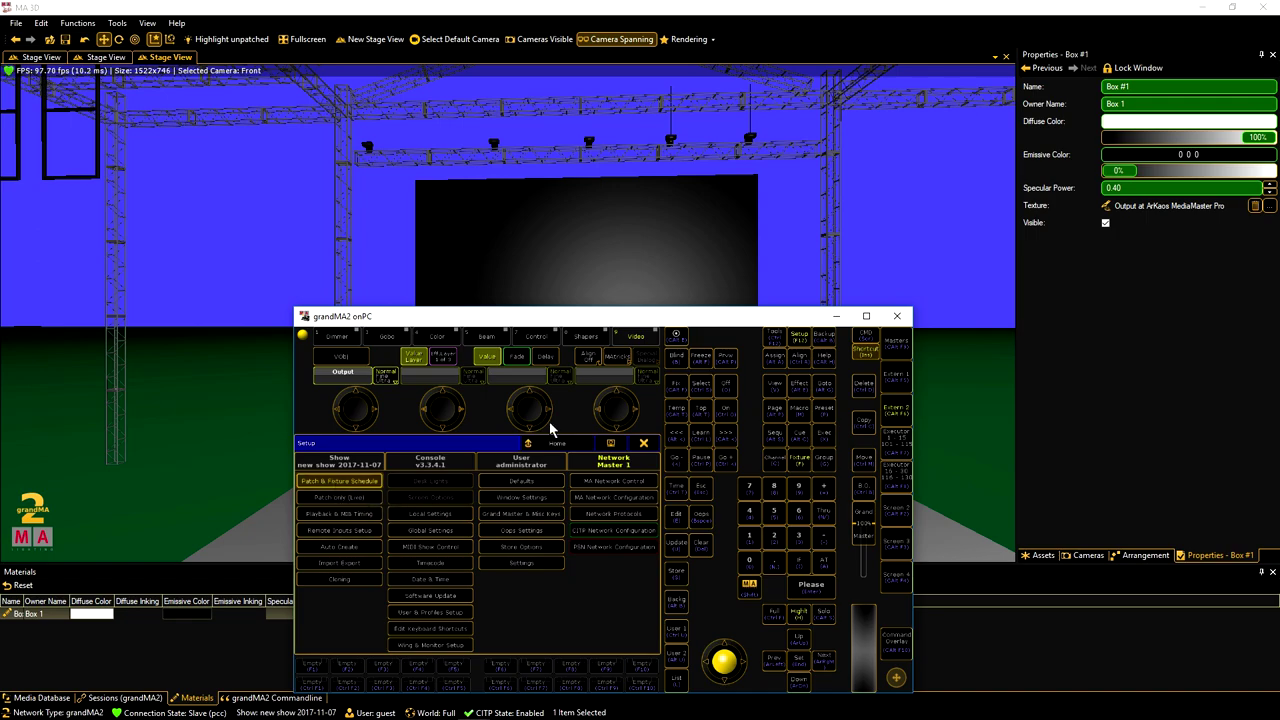
{"action": "left_click", "coordinate": [866, 316]}
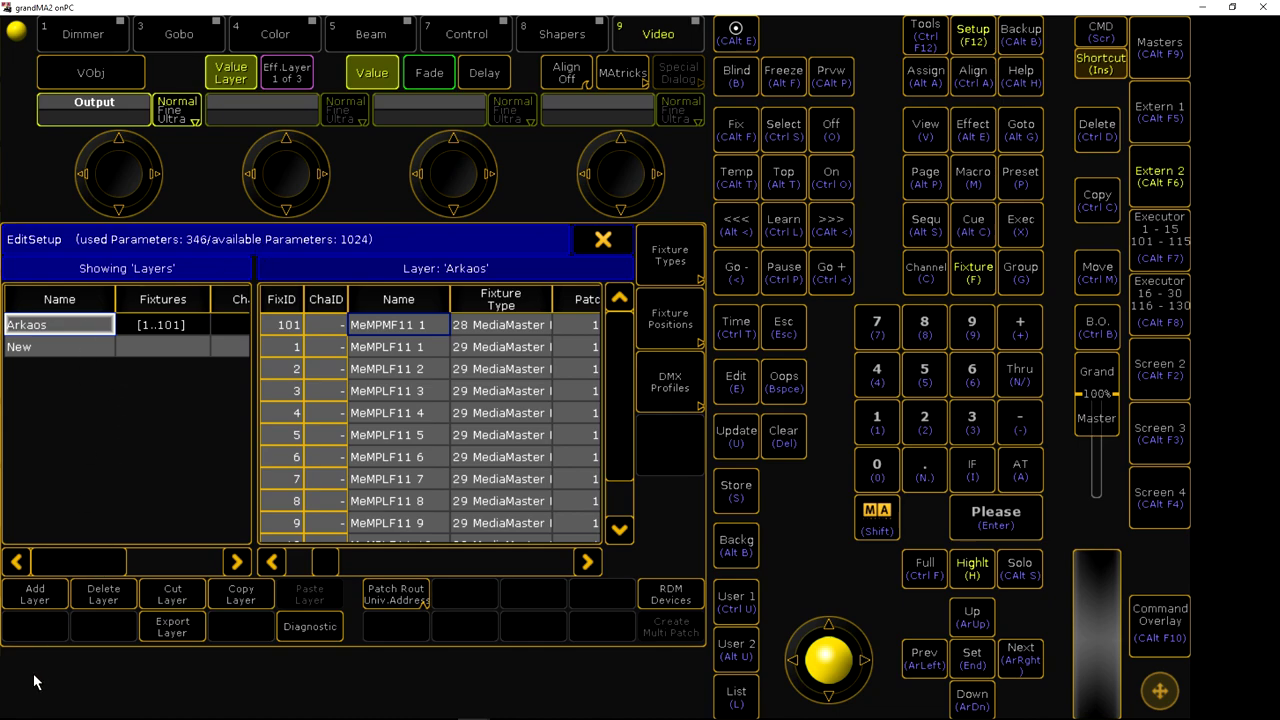
Delete the Arkaos layer and create a new layer named Ma vpu.
{"action": "left_click", "coordinate": [104, 595]}
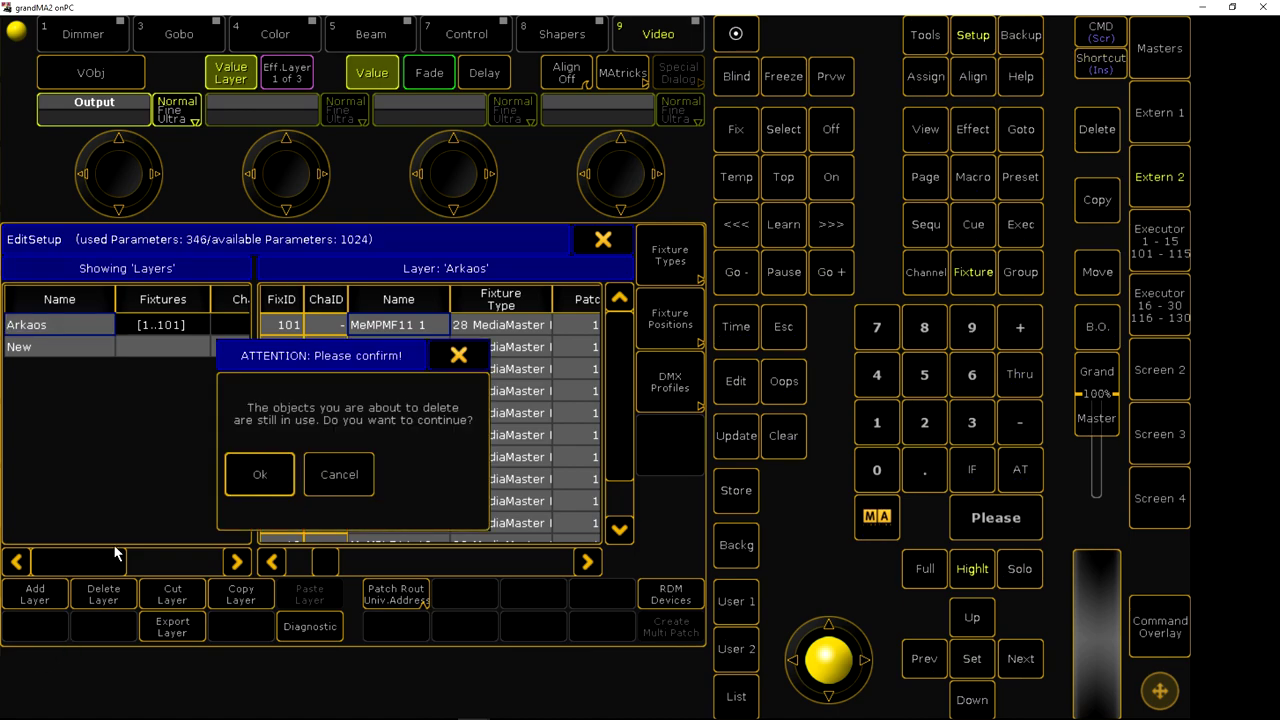
{"action": "left_click", "coordinate": [256, 476]}
{"action": "left_click", "coordinate": [70, 320]}
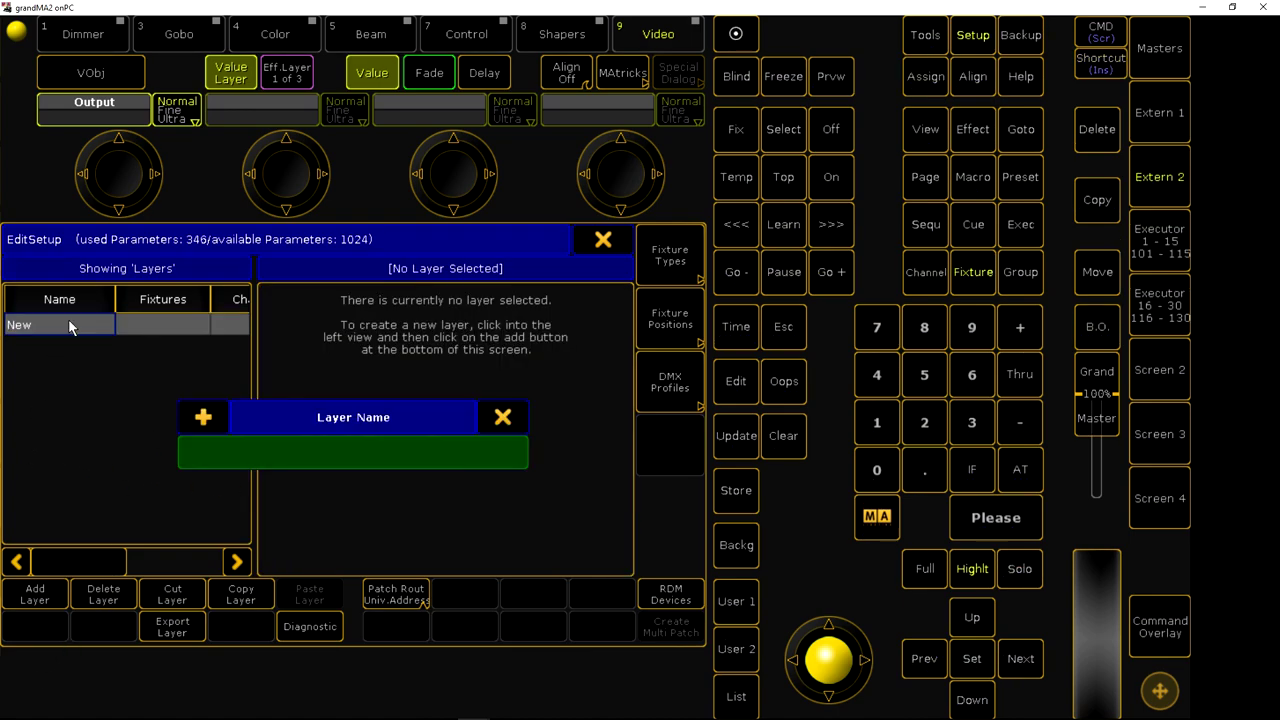
{"action": "type", "text": "Ma vpu"}
{"action": "key", "text": "Return"}
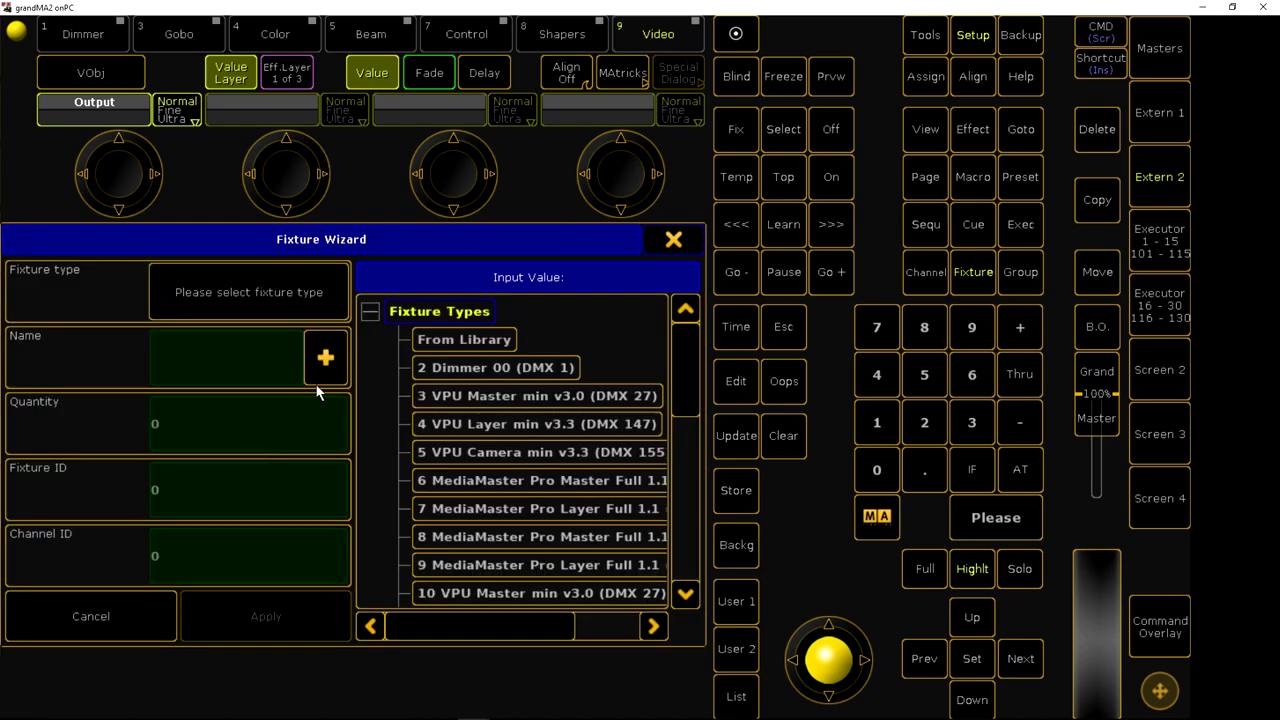
Import the MA Lighting VPU Master from the library and patch it as Master 1 at ID 101.
{"action": "left_click", "coordinate": [468, 339]}
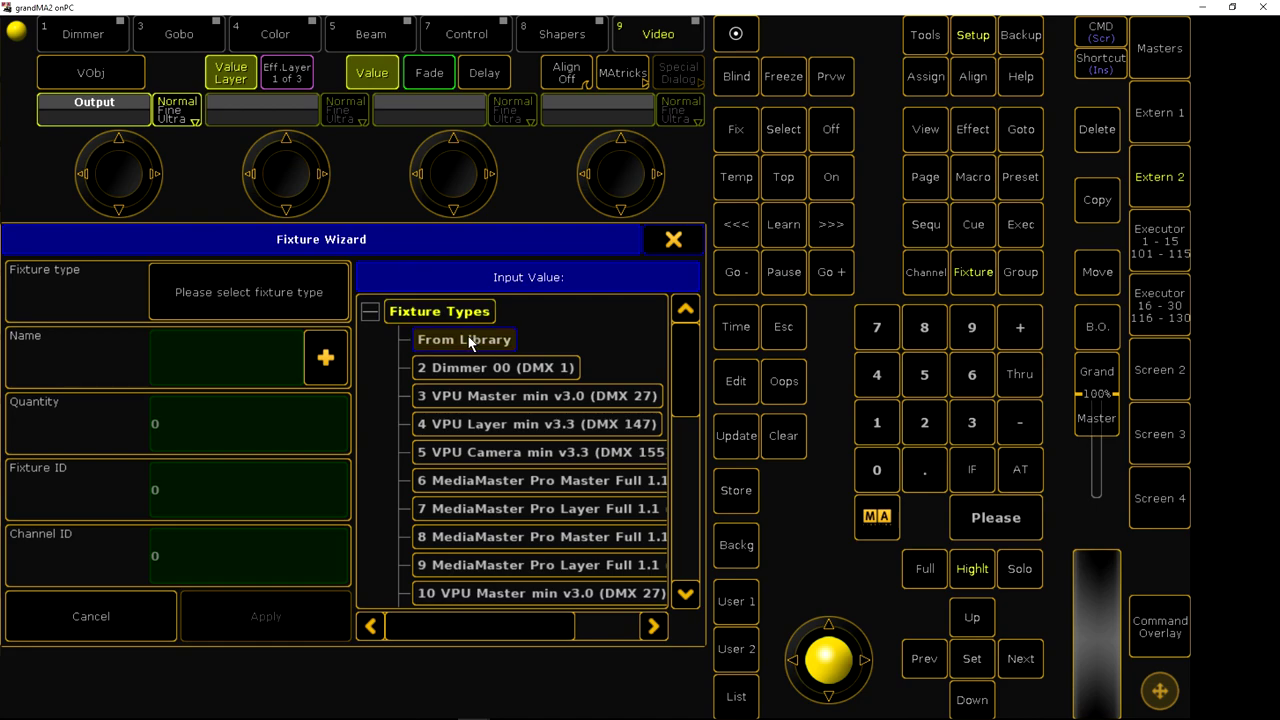
{"action": "type", "text": "ma"}
{"action": "key", "text": "Tab"}
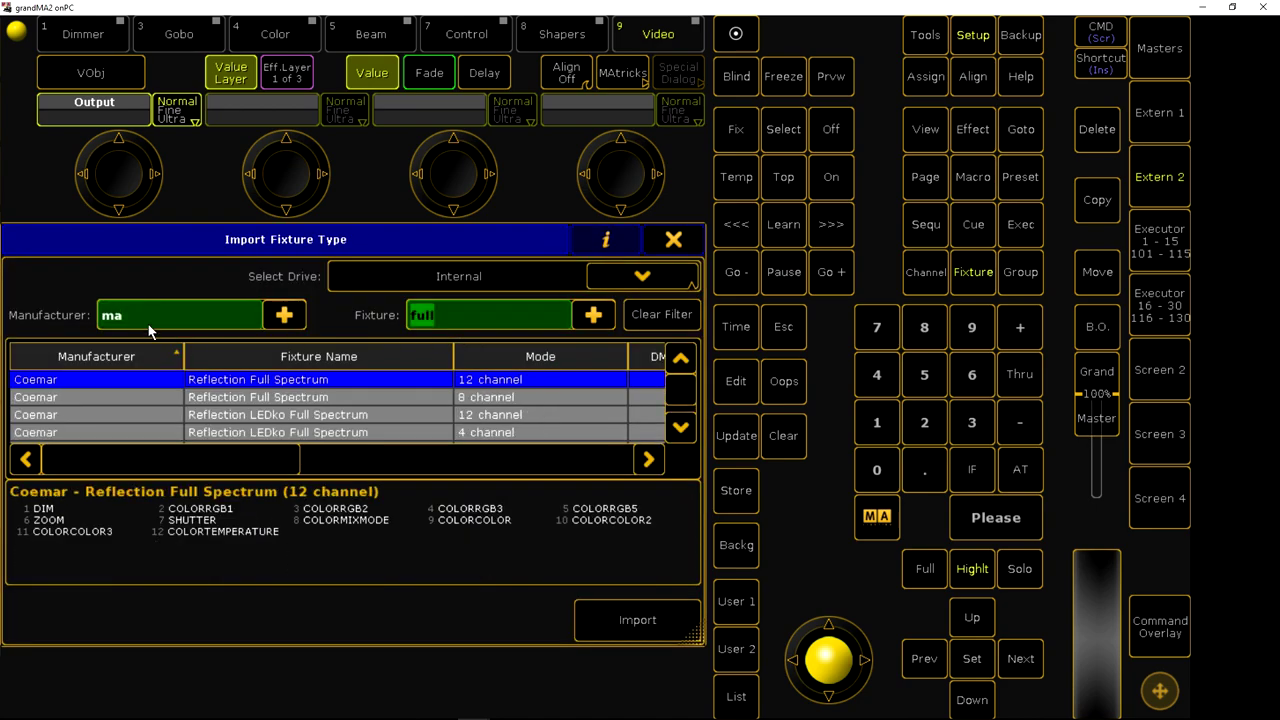
{"action": "type", "text": "vpu"}
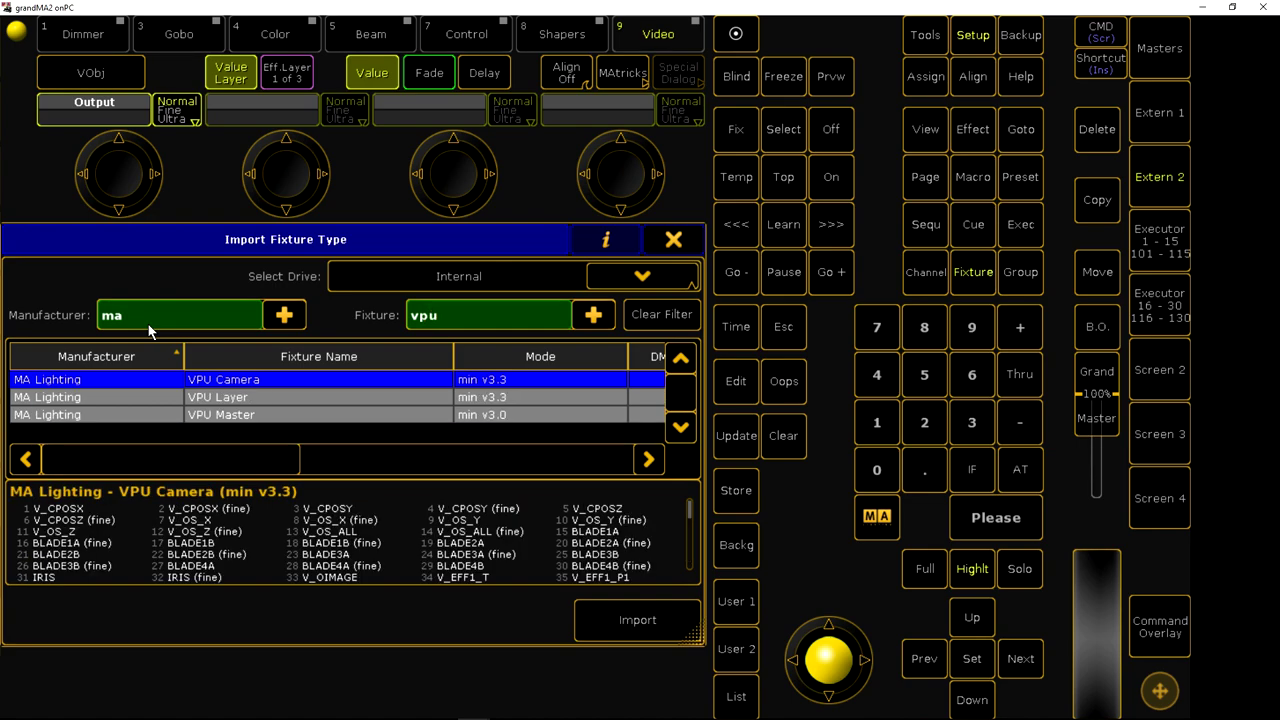
{"action": "left_click", "coordinate": [272, 416]}
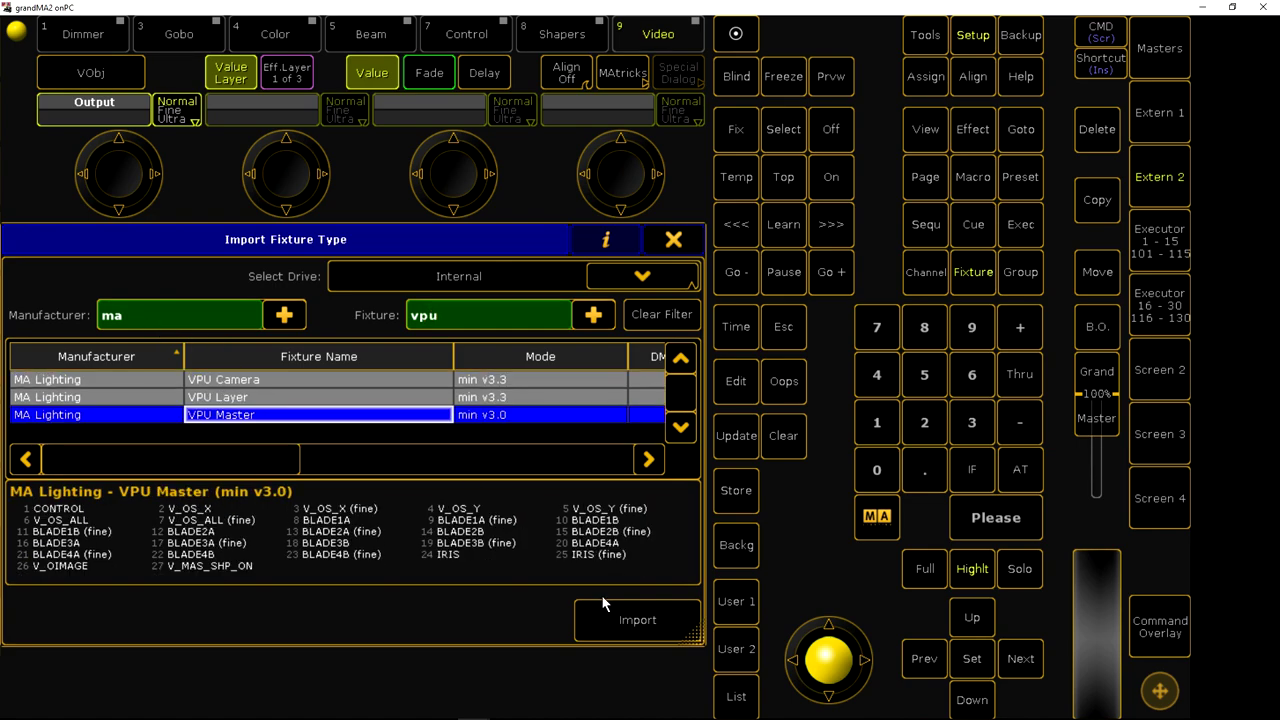
{"action": "left_click", "coordinate": [628, 619]}
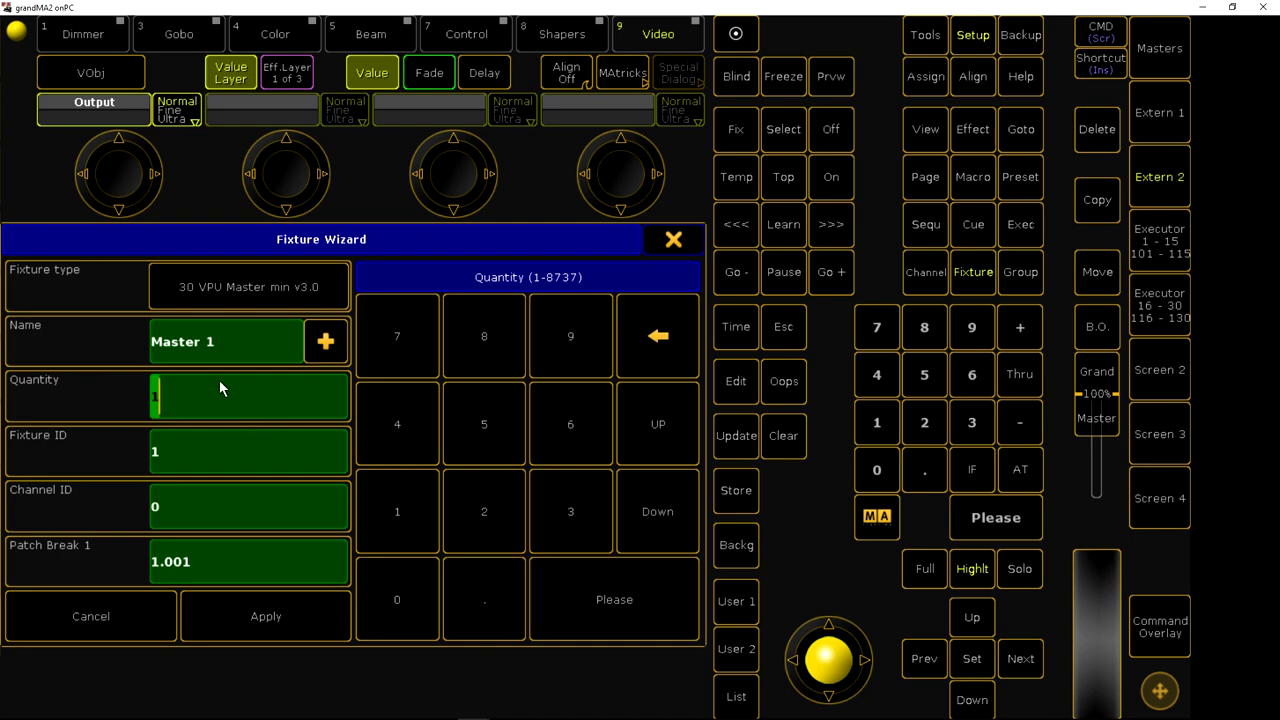
{"action": "key", "text": "Return"}
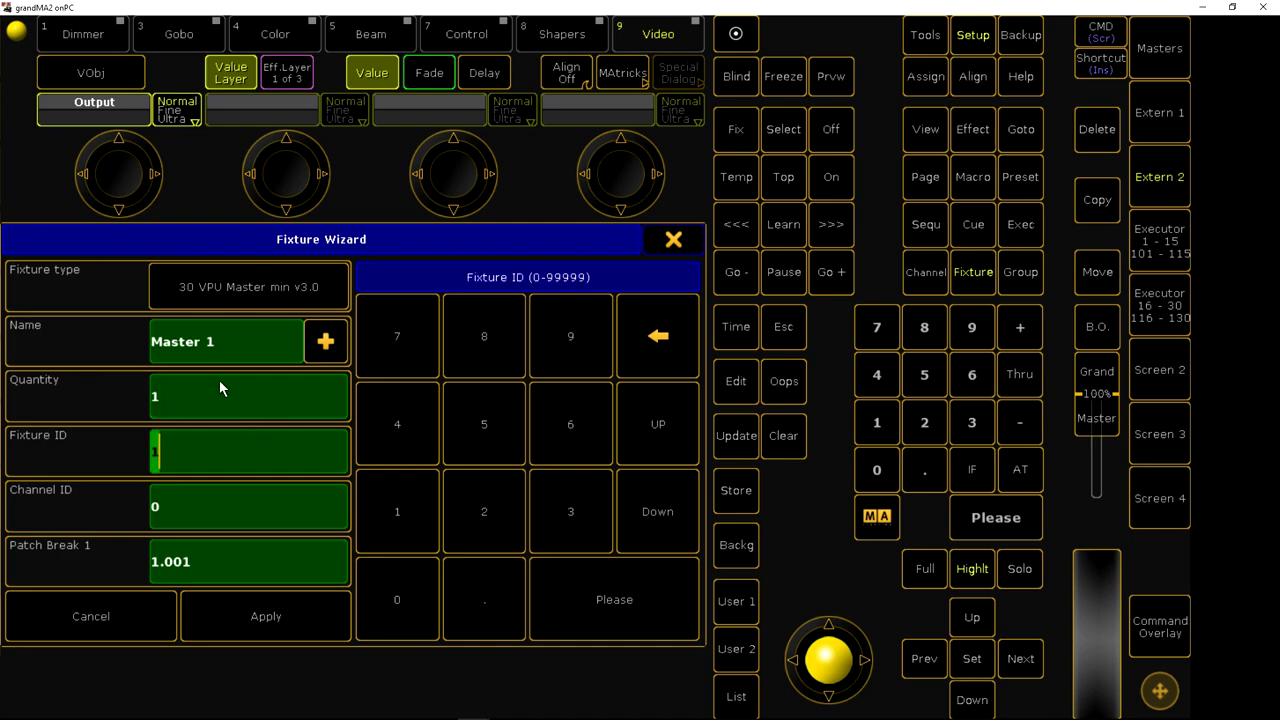
{"action": "type", "text": "01"}
{"action": "key", "text": "Return"}
{"action": "key", "text": "Return"}
{"action": "key", "text": "Return"}
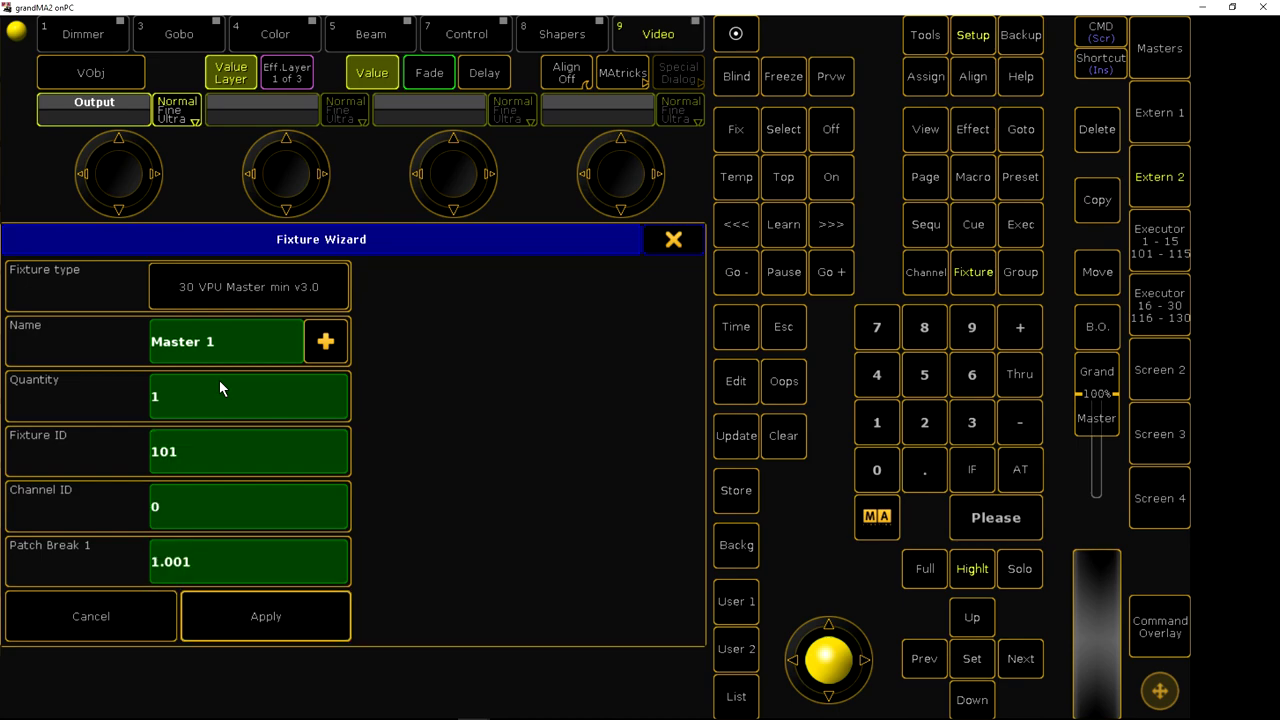
{"action": "key", "text": "Return"}
{"action": "left_click", "coordinate": [286, 348]}
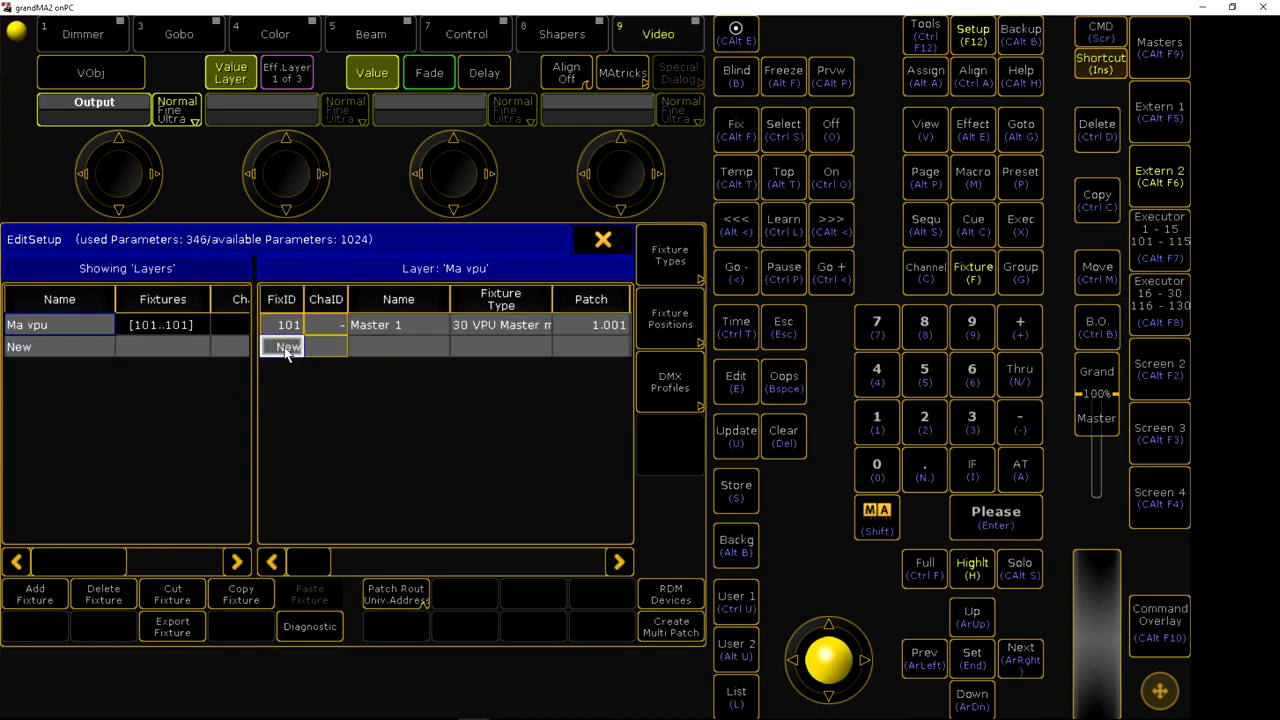
Import the VPU Layer fixture type and add 10 layer fixtures starting at ID 1.
{"action": "left_click", "coordinate": [286, 349]}
{"action": "left_click", "coordinate": [476, 336]}
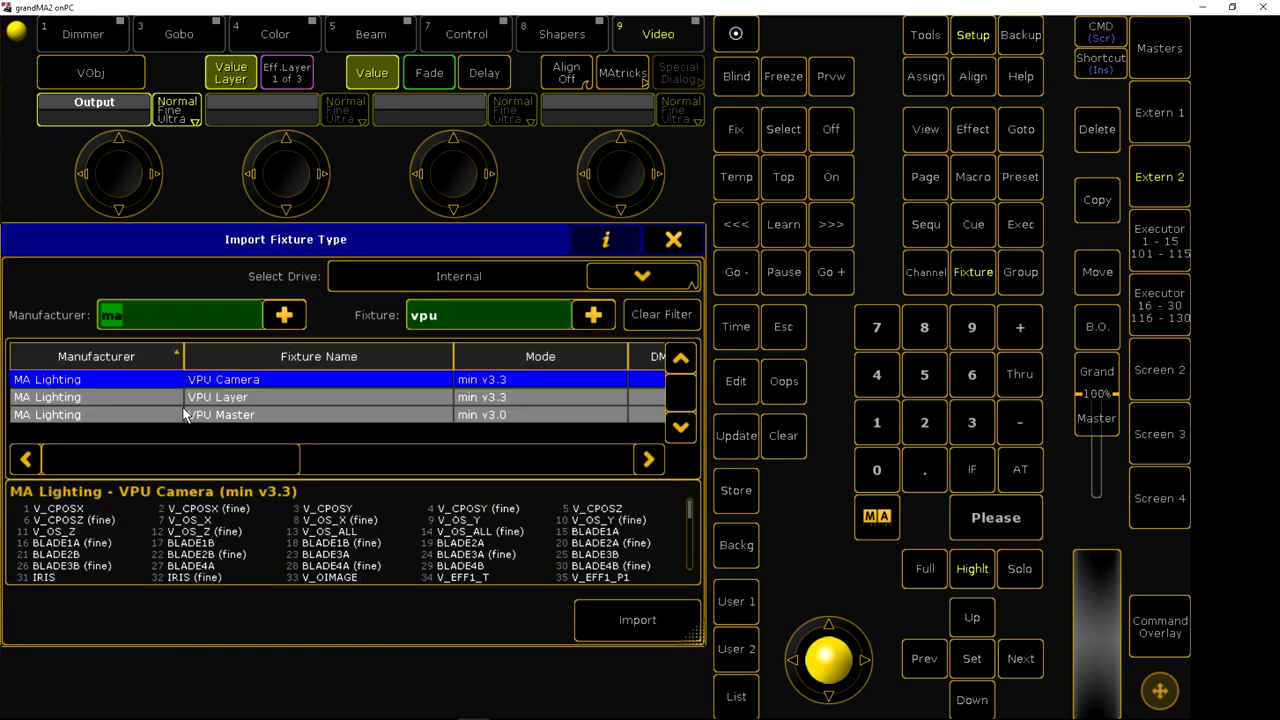
{"action": "left_click", "coordinate": [230, 397]}
{"action": "left_click", "coordinate": [640, 621]}
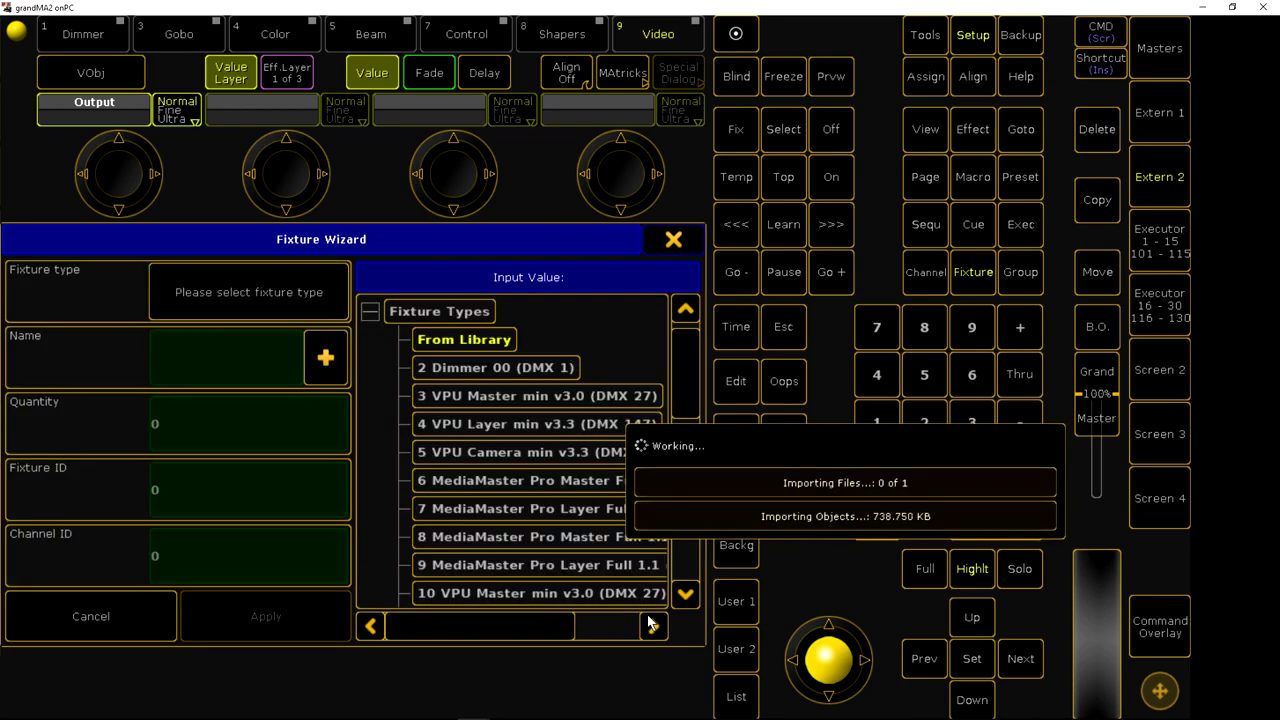
{"action": "type", "text": "10"}
{"action": "key", "text": "Return"}
{"action": "type", "text": "1"}
{"action": "key", "text": "Return"}
{"action": "key", "text": "Return"}
{"action": "key", "text": "Return"}
{"action": "key", "text": "Return"}
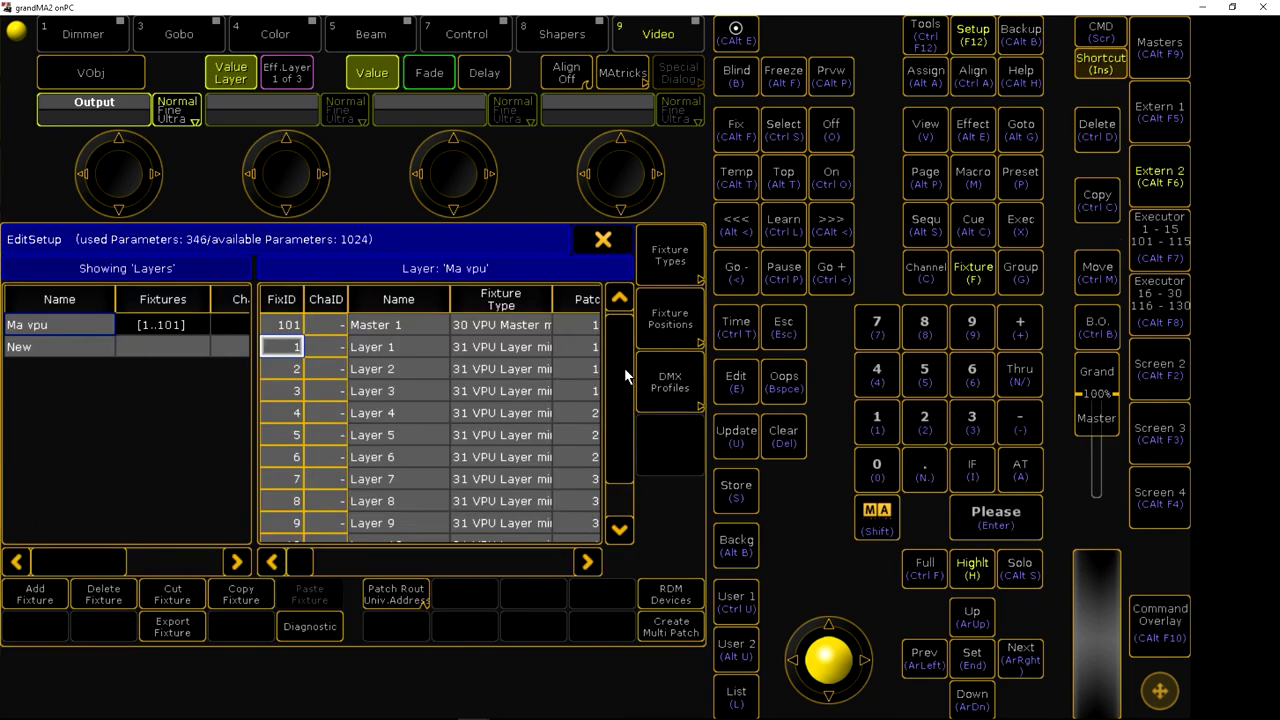
Add the VPU Camera as Camera 1 at ID 102, then close EditSetup saving changes.
{"action": "left_click_drag", "start_coordinate": [624, 375], "coordinate": [603, 458]}
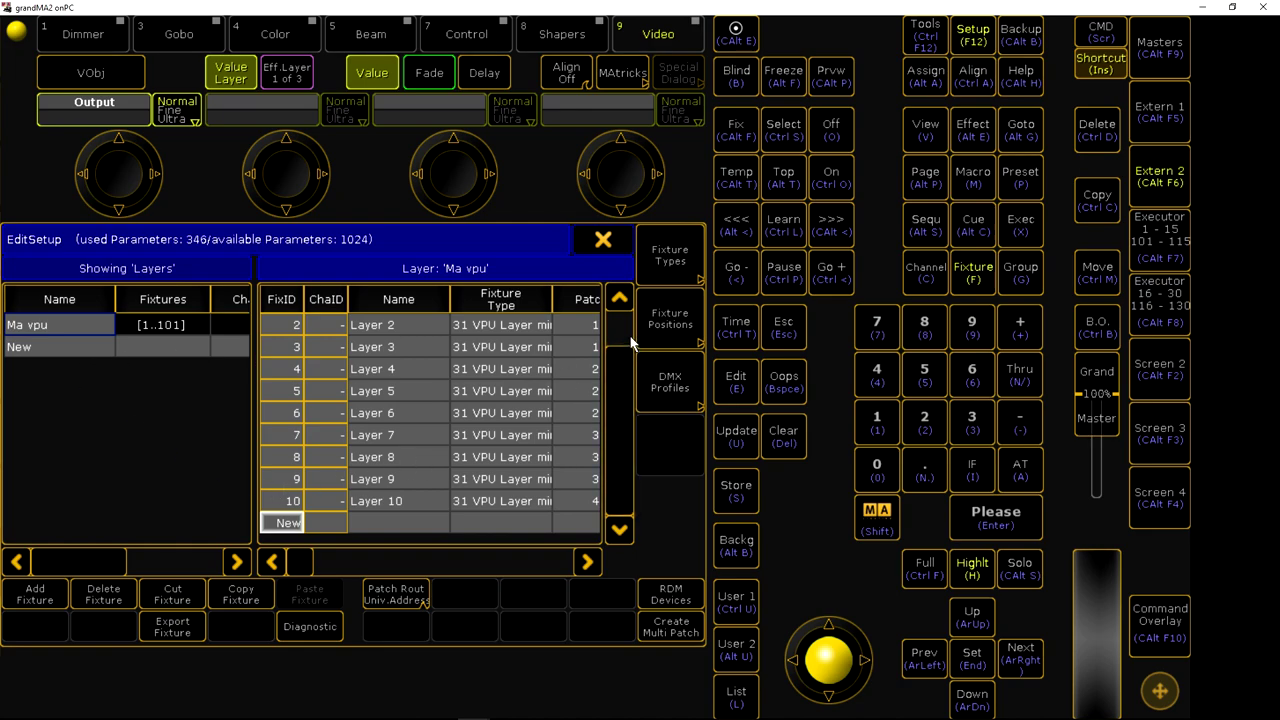
{"action": "left_click_drag", "start_coordinate": [613, 352], "coordinate": [613, 314]}
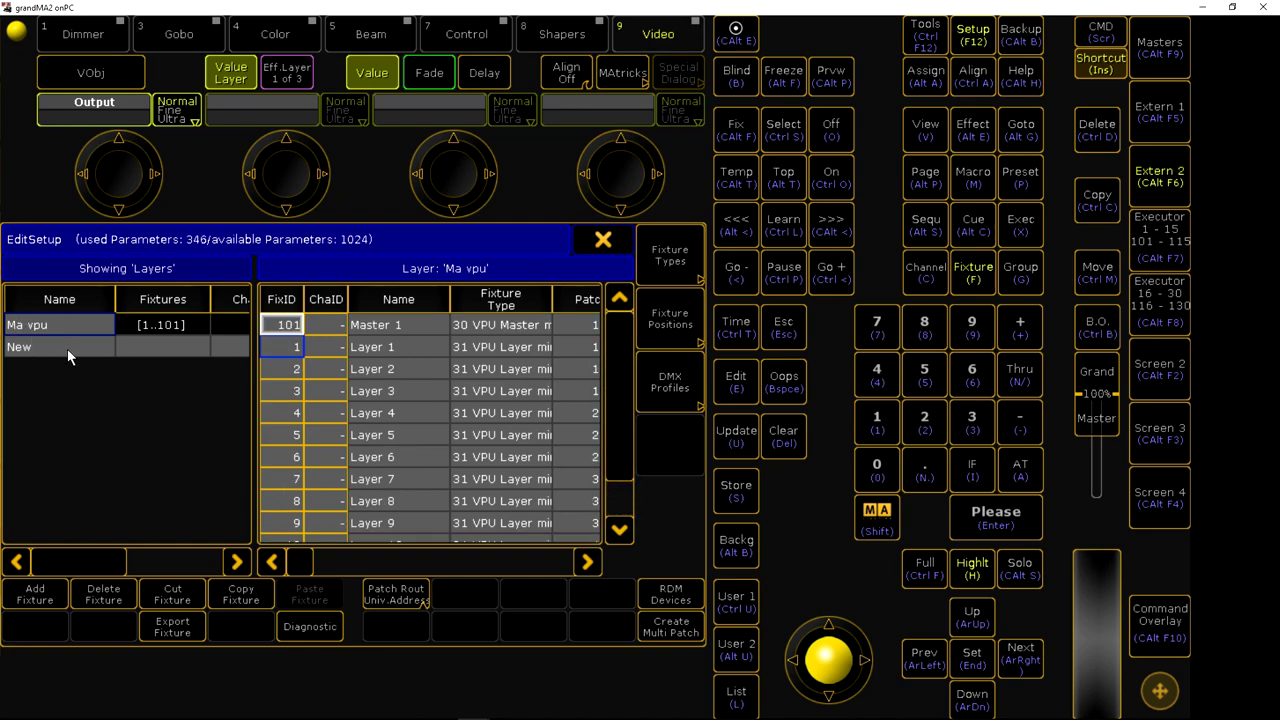
{"action": "scroll", "coordinate": [556, 541], "scroll_direction": "down", "scroll_amount": 2}
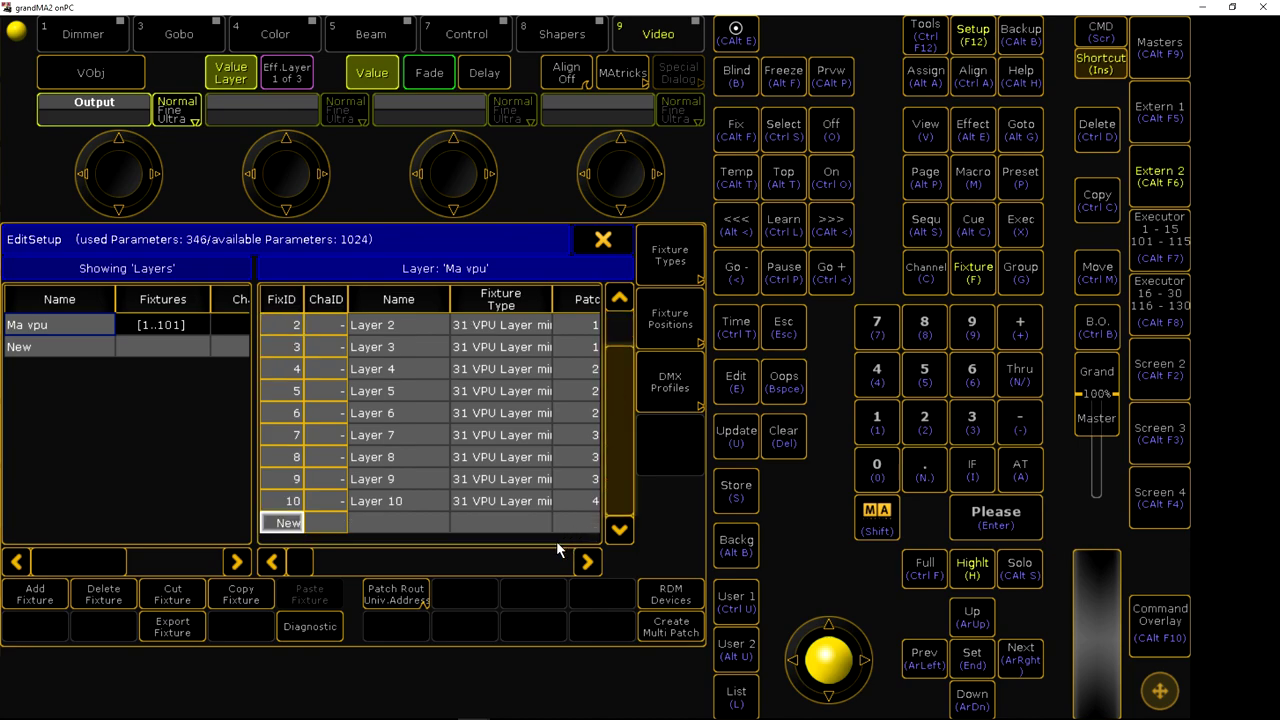
{"action": "left_click", "coordinate": [288, 520]}
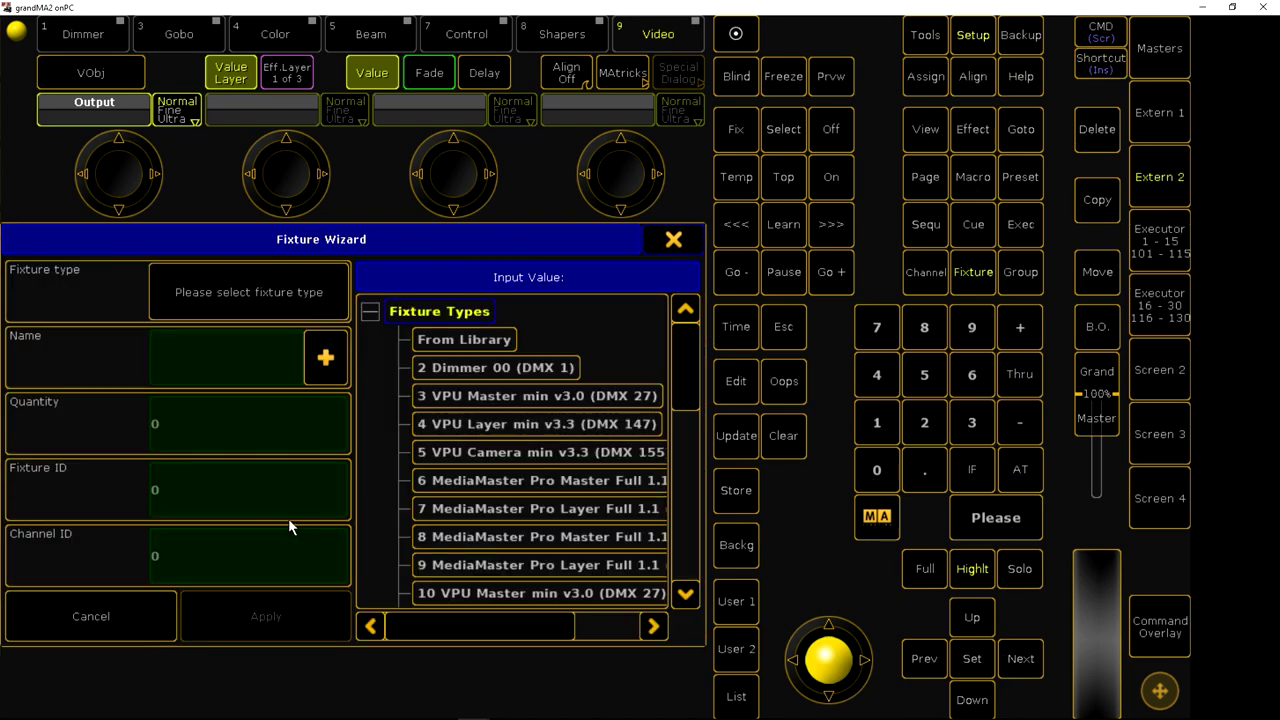
{"action": "left_click", "coordinate": [487, 340]}
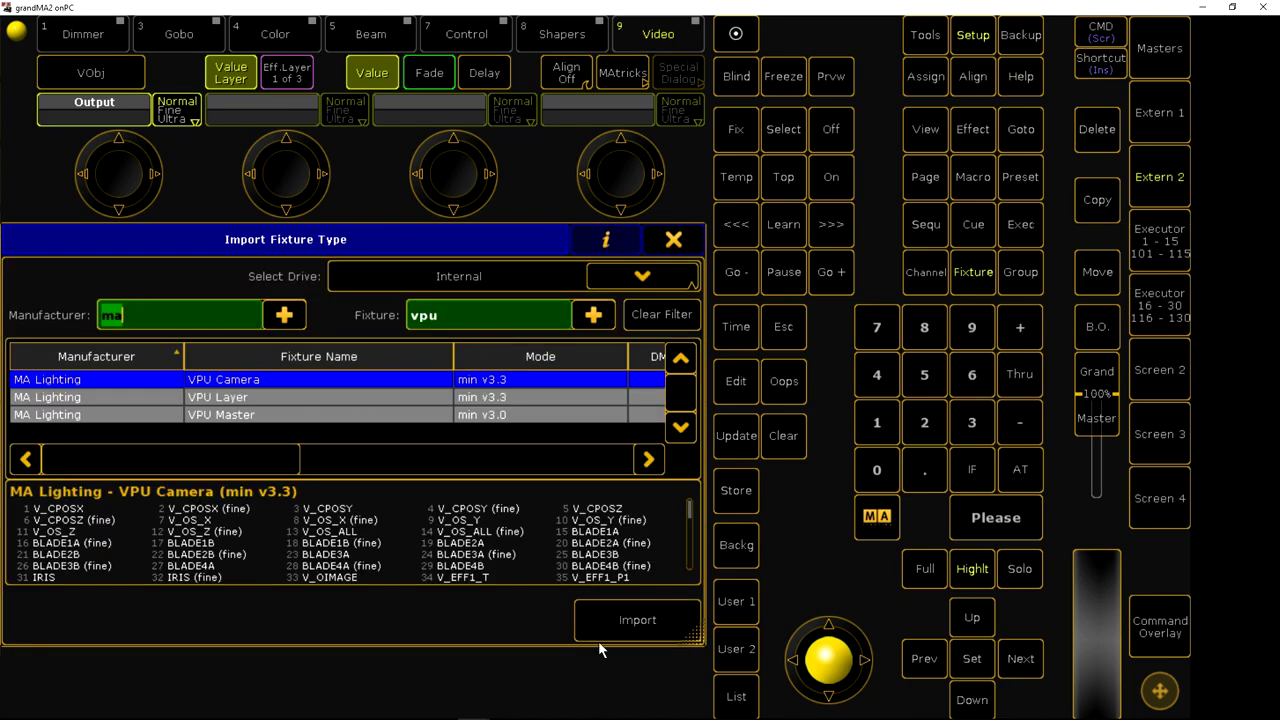
{"action": "left_click", "coordinate": [612, 613]}
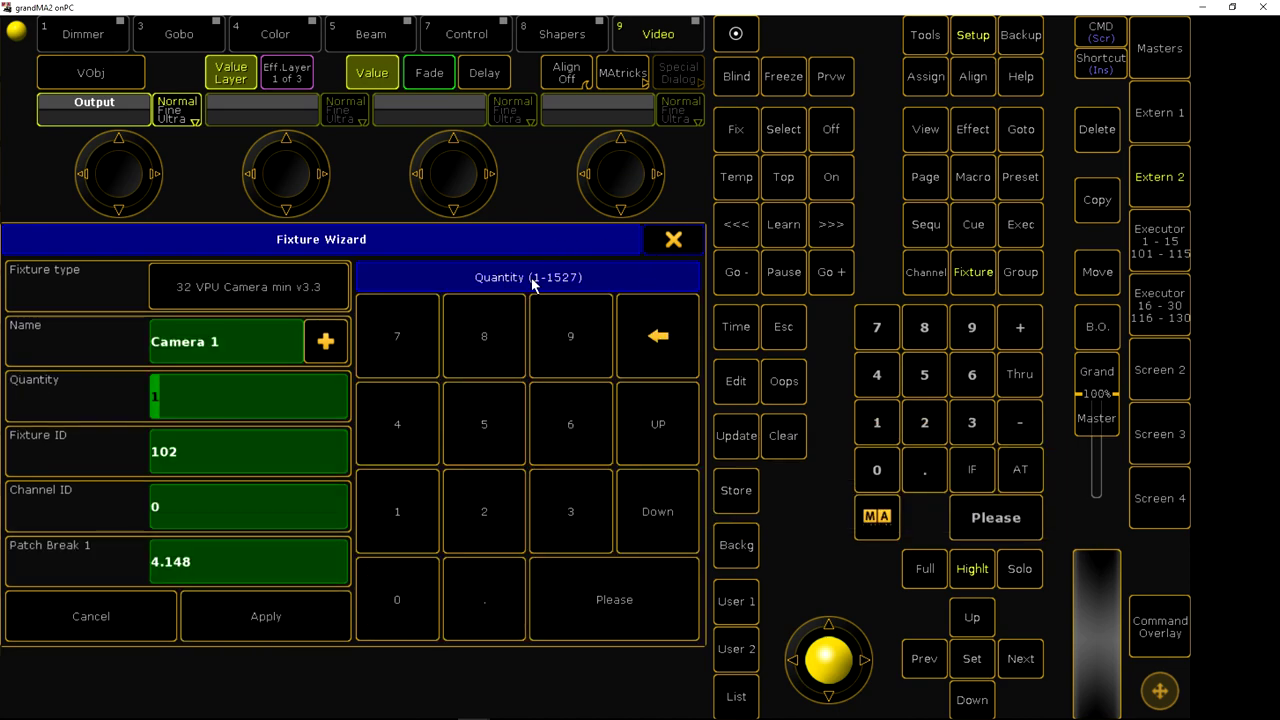
{"action": "left_click", "coordinate": [267, 617]}
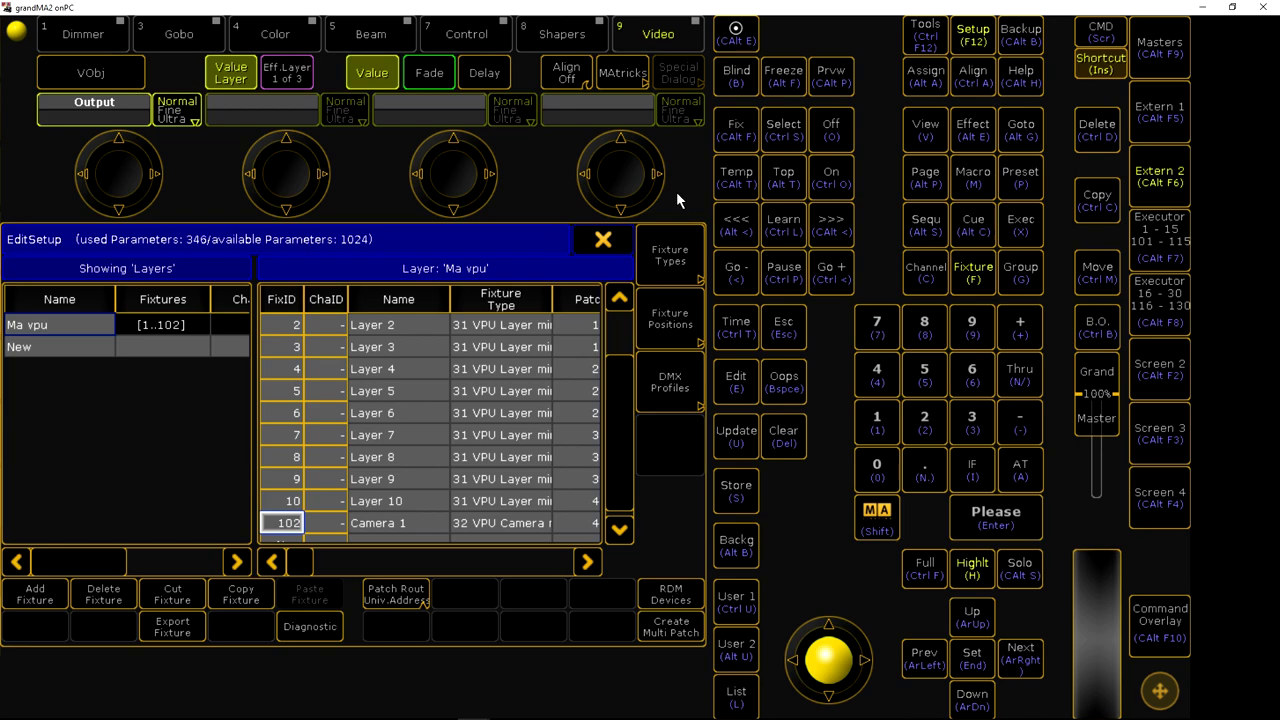
{"action": "left_click", "coordinate": [603, 243]}
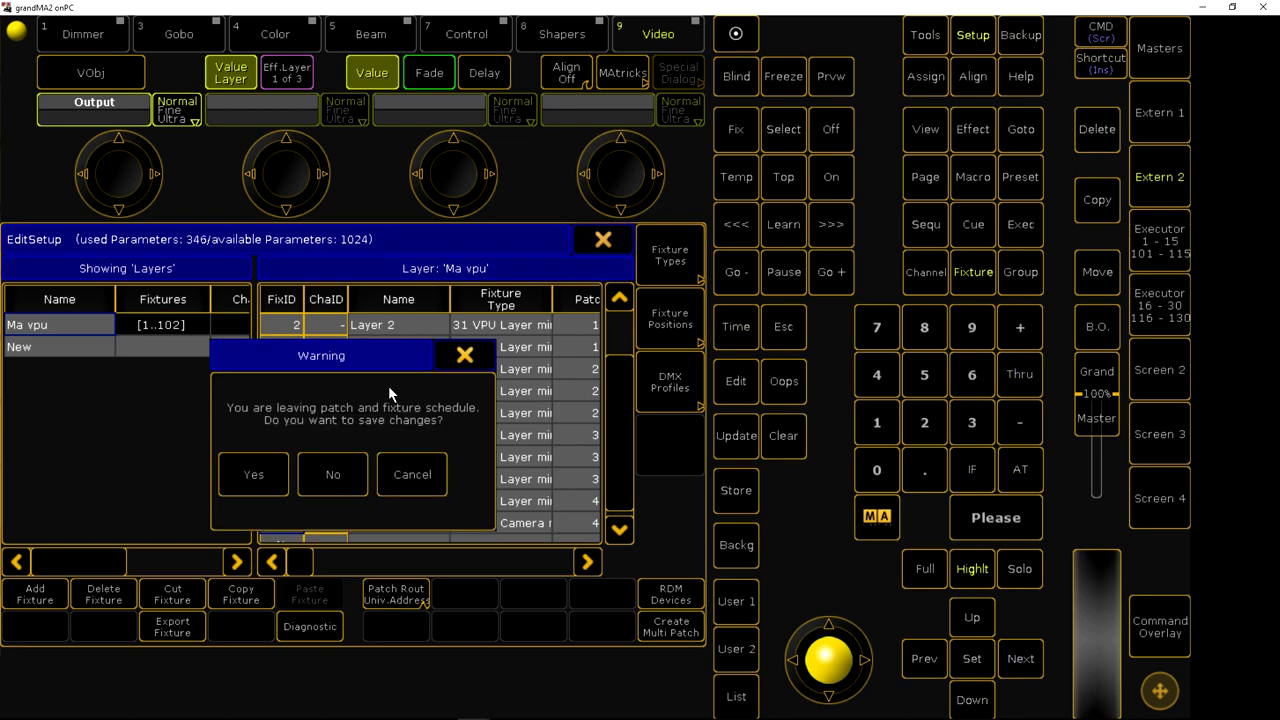
{"action": "left_click", "coordinate": [252, 478]}
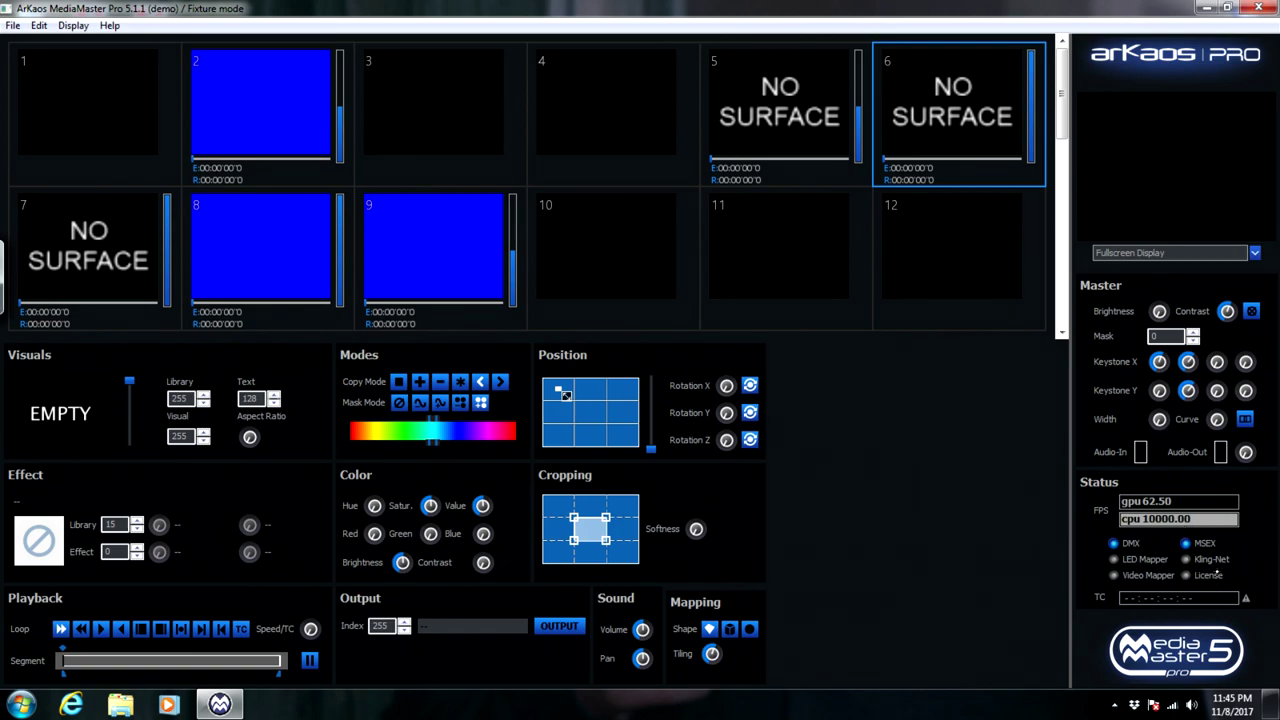
Quit ArKaos MediaMaster Pro with the window's close button.
{"action": "left_click", "coordinate": [1257, 8]}
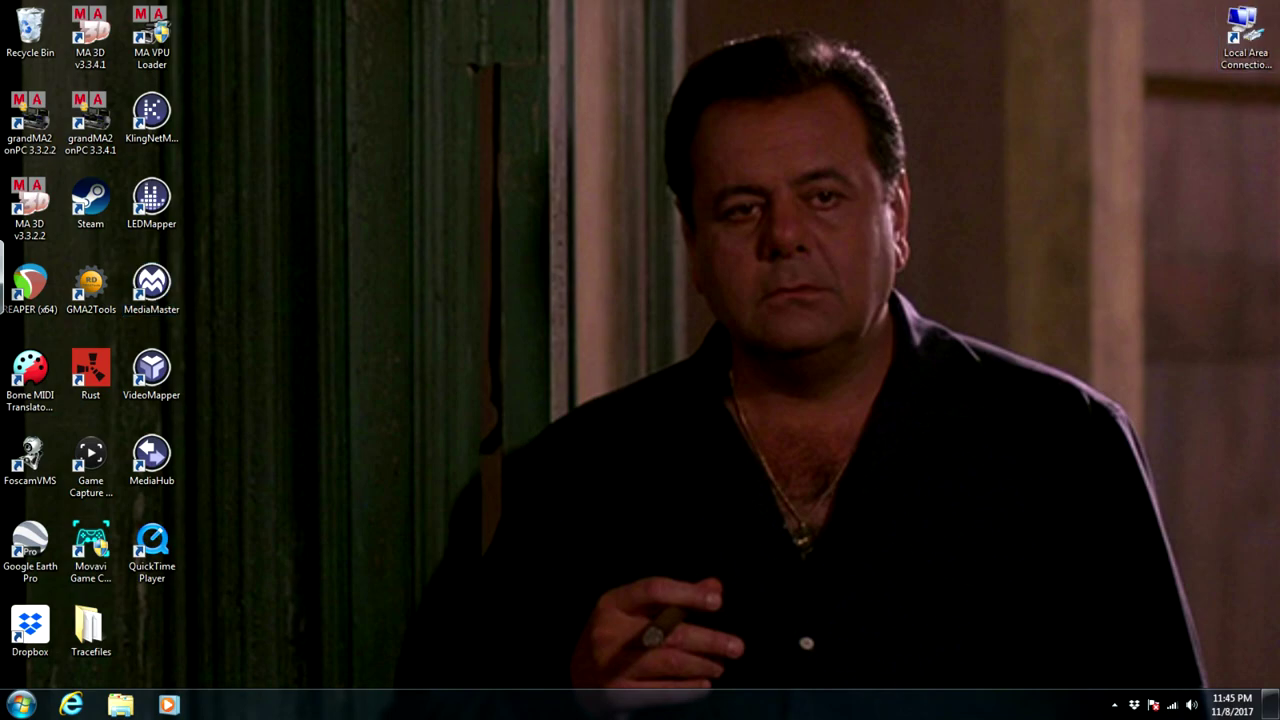
Launch MA VPU Loader, allow it through UAC and dismiss the decoder demo warning.
{"action": "double_click", "coordinate": [161, 28]}
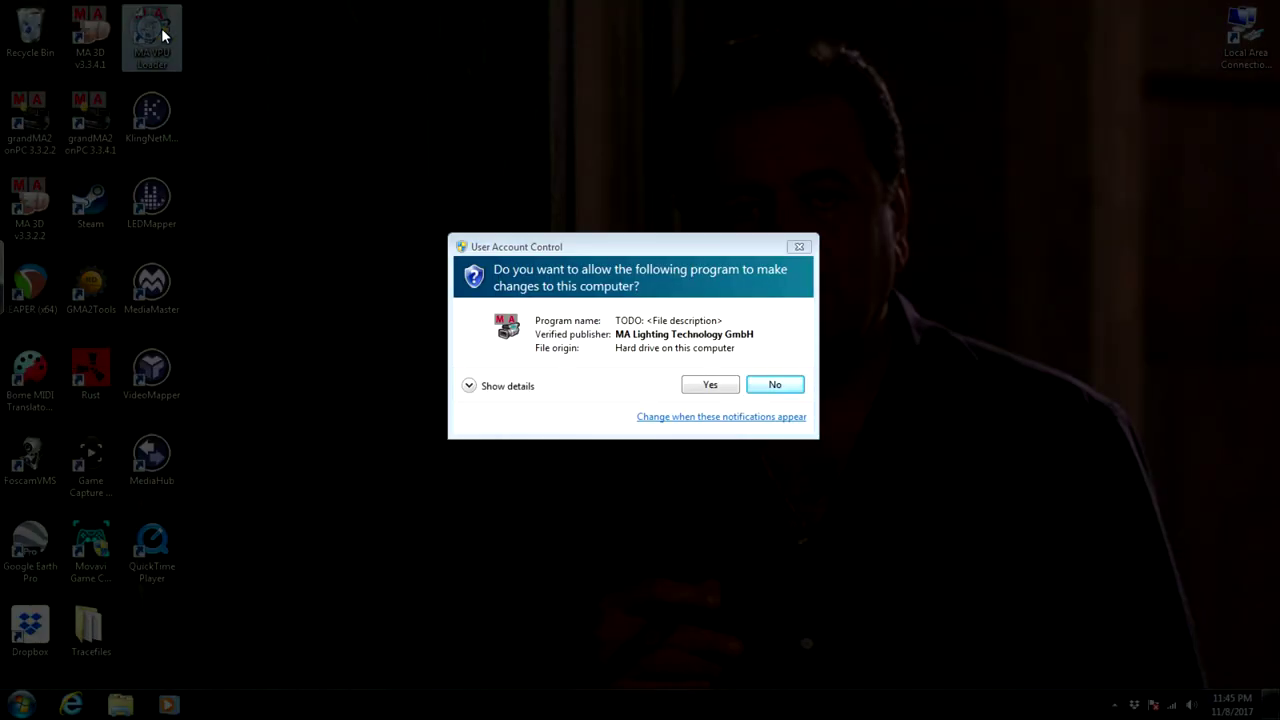
{"action": "left_click", "coordinate": [720, 384]}
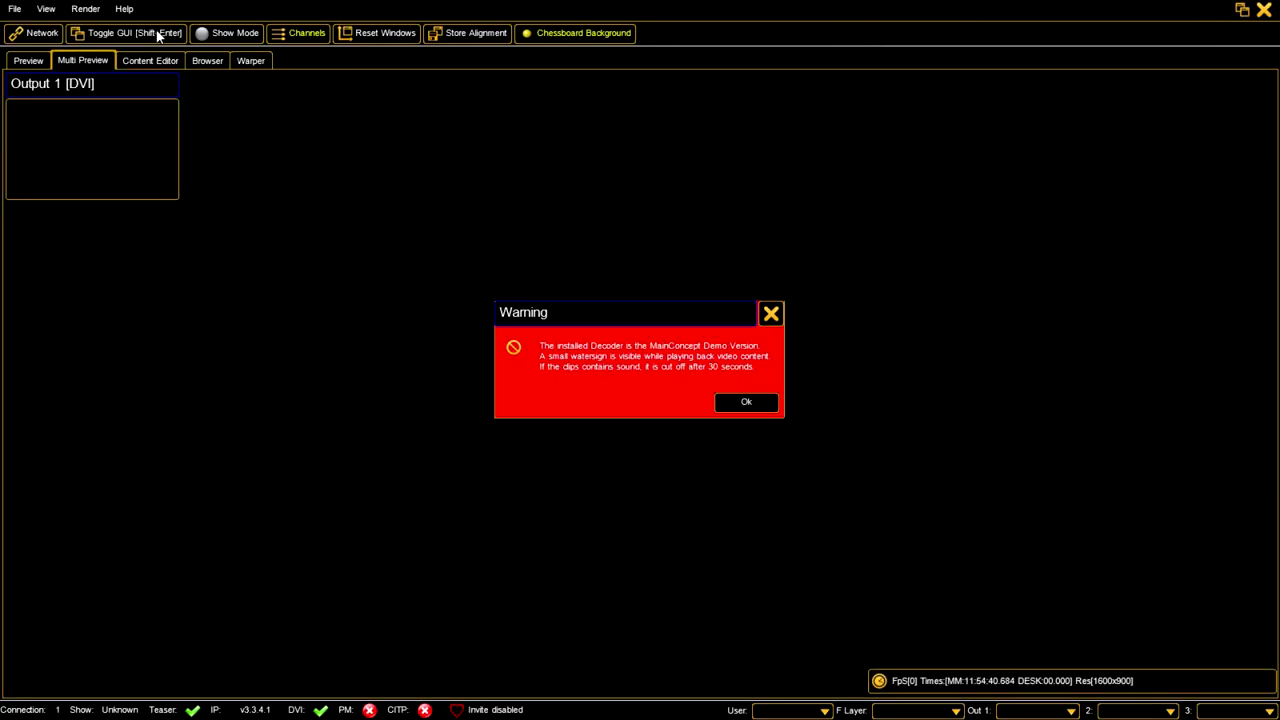
{"action": "left_click", "coordinate": [736, 404]}
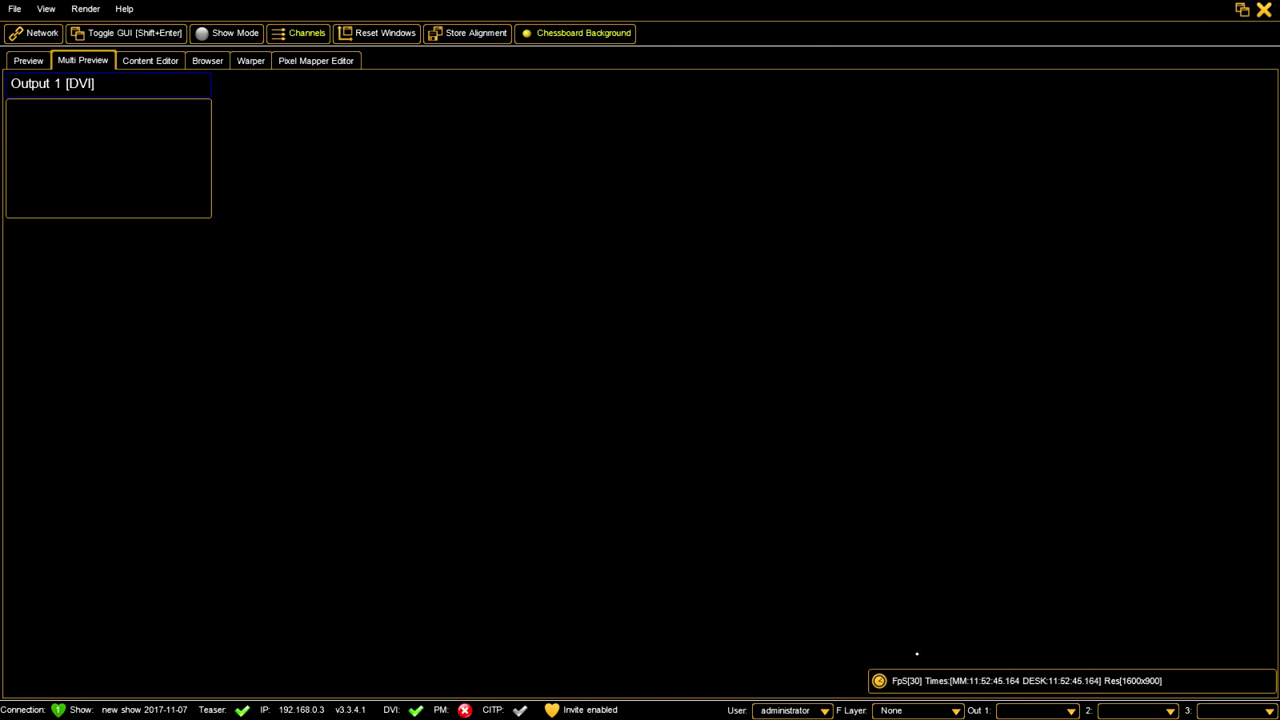
Set MA VPU's F Layer to Ma vpu and return to grandMA2 onPC.
{"action": "left_click", "coordinate": [913, 709]}
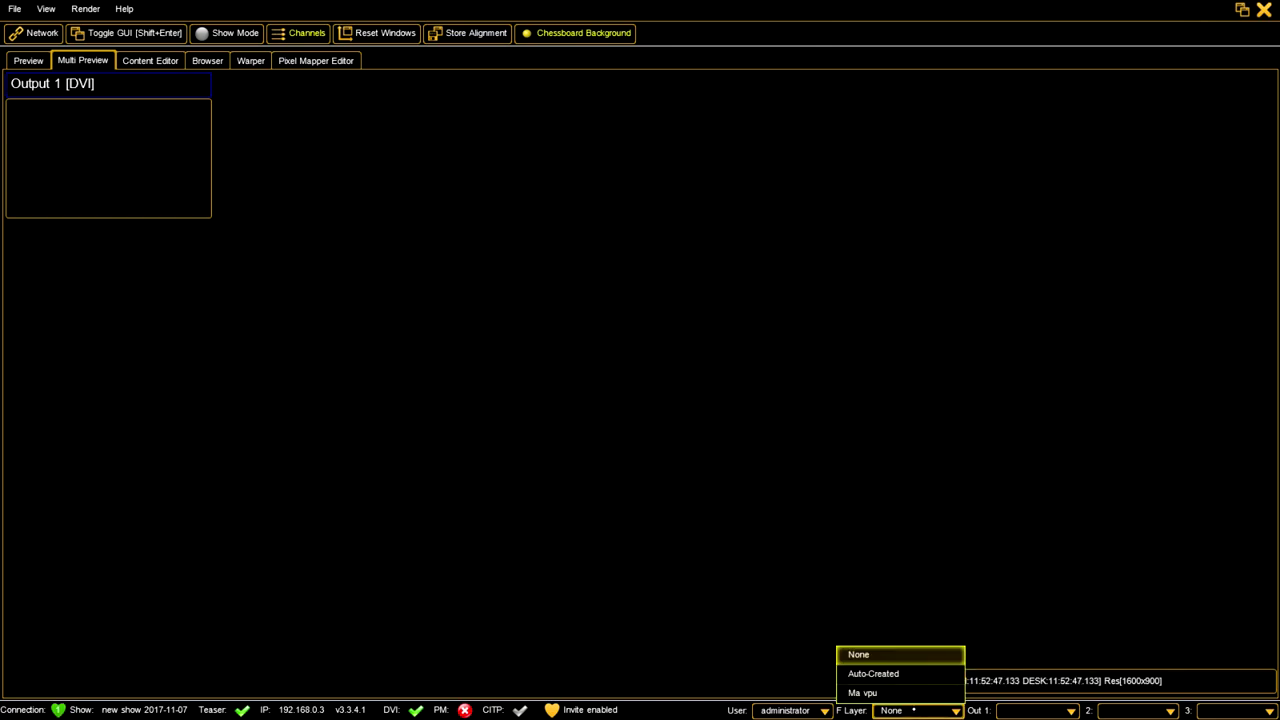
{"action": "left_click", "coordinate": [874, 700]}
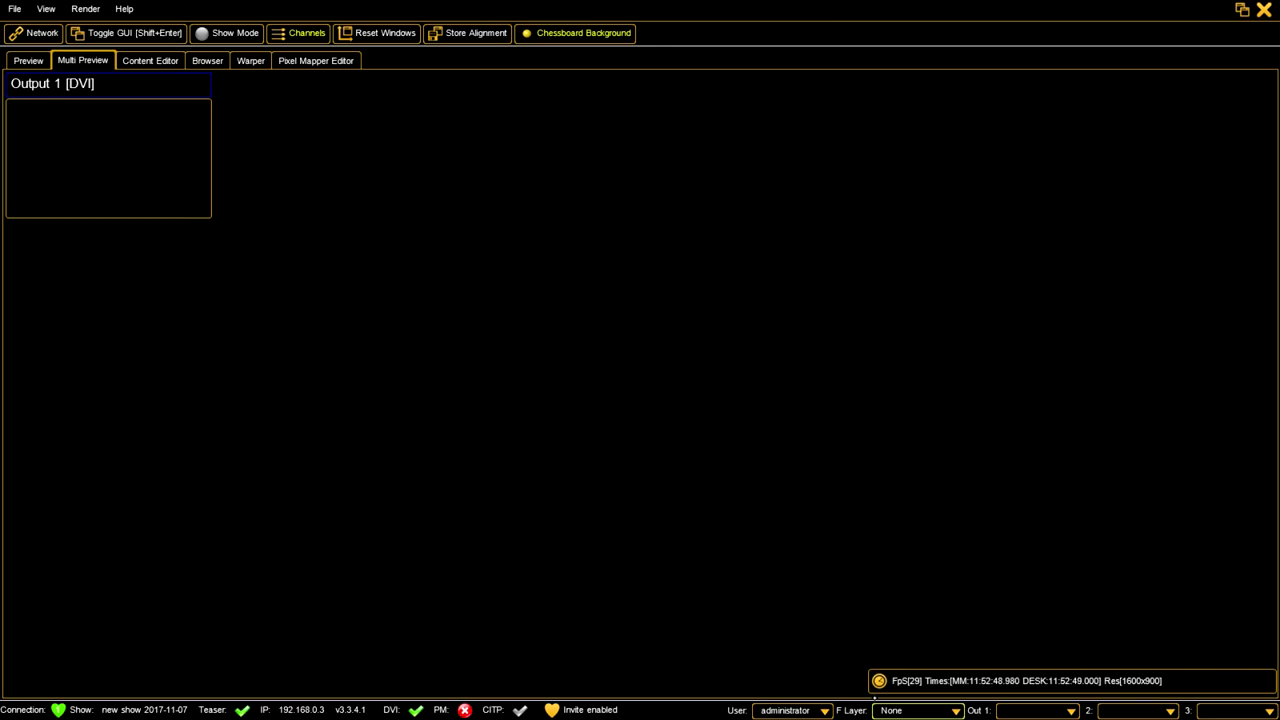
{"action": "left_click", "coordinate": [897, 710]}
{"action": "key", "text": "Escape"}
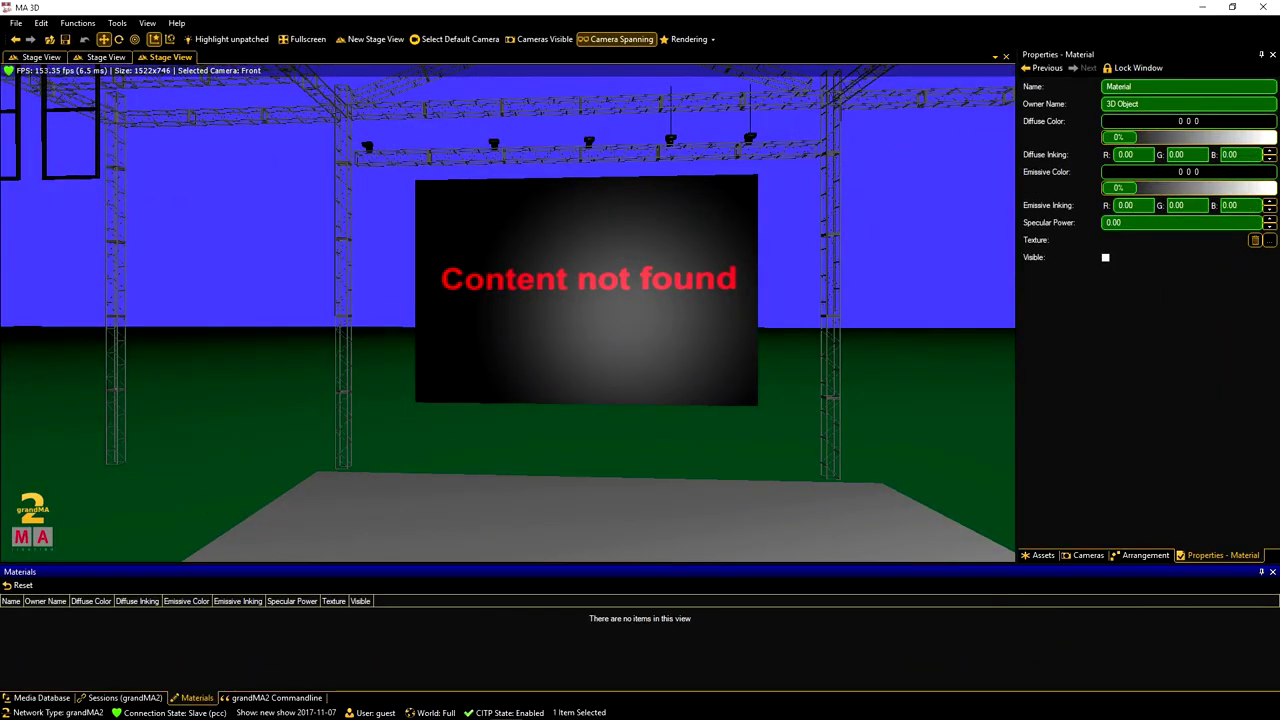
{"action": "key", "text": "alt+Tab"}
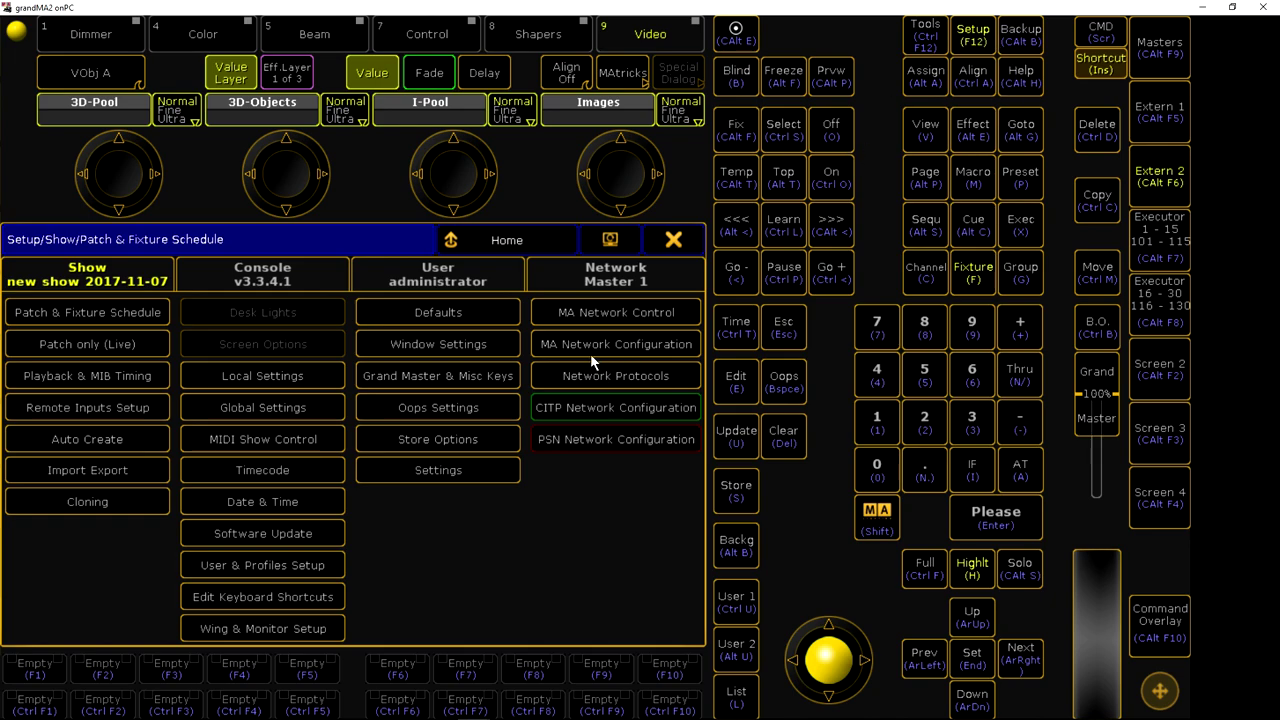
In CITP Network Configuration, re-add the present media server with fixture layer Ma vpu 2.
{"action": "left_click", "coordinate": [599, 407]}
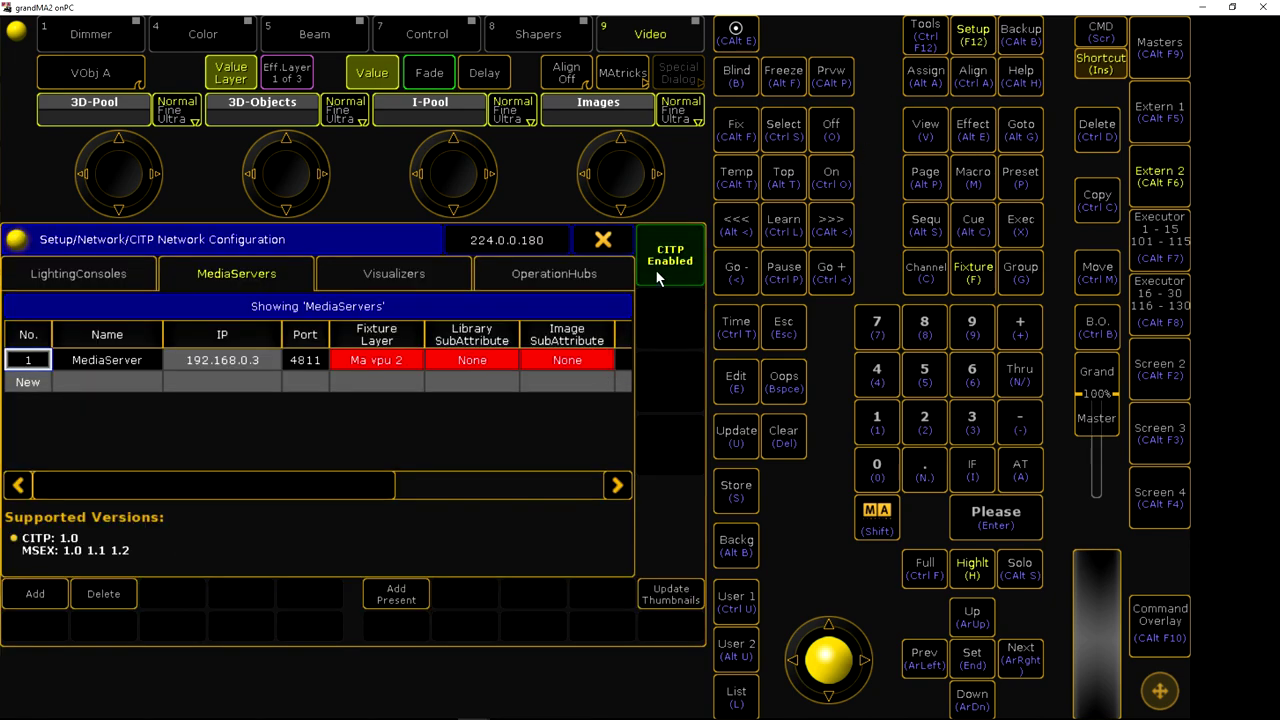
{"action": "left_click", "coordinate": [120, 584]}
{"action": "left_click", "coordinate": [381, 597]}
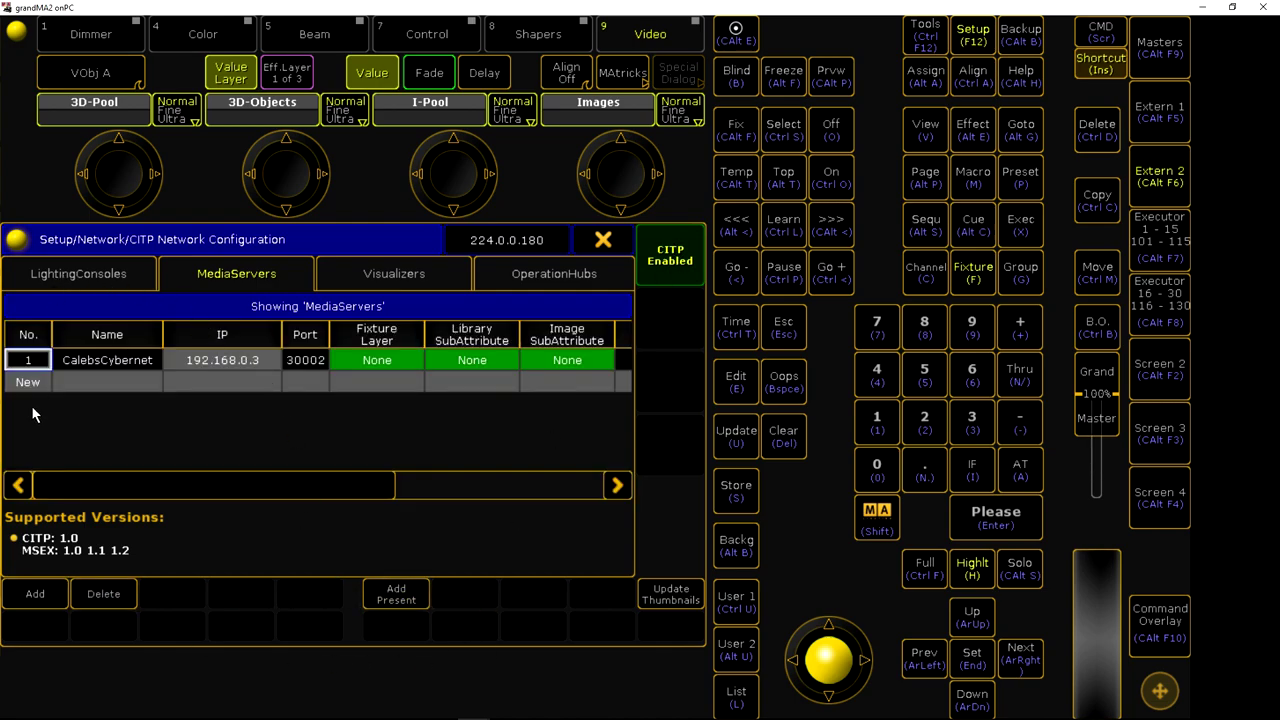
{"action": "double_click", "coordinate": [392, 360]}
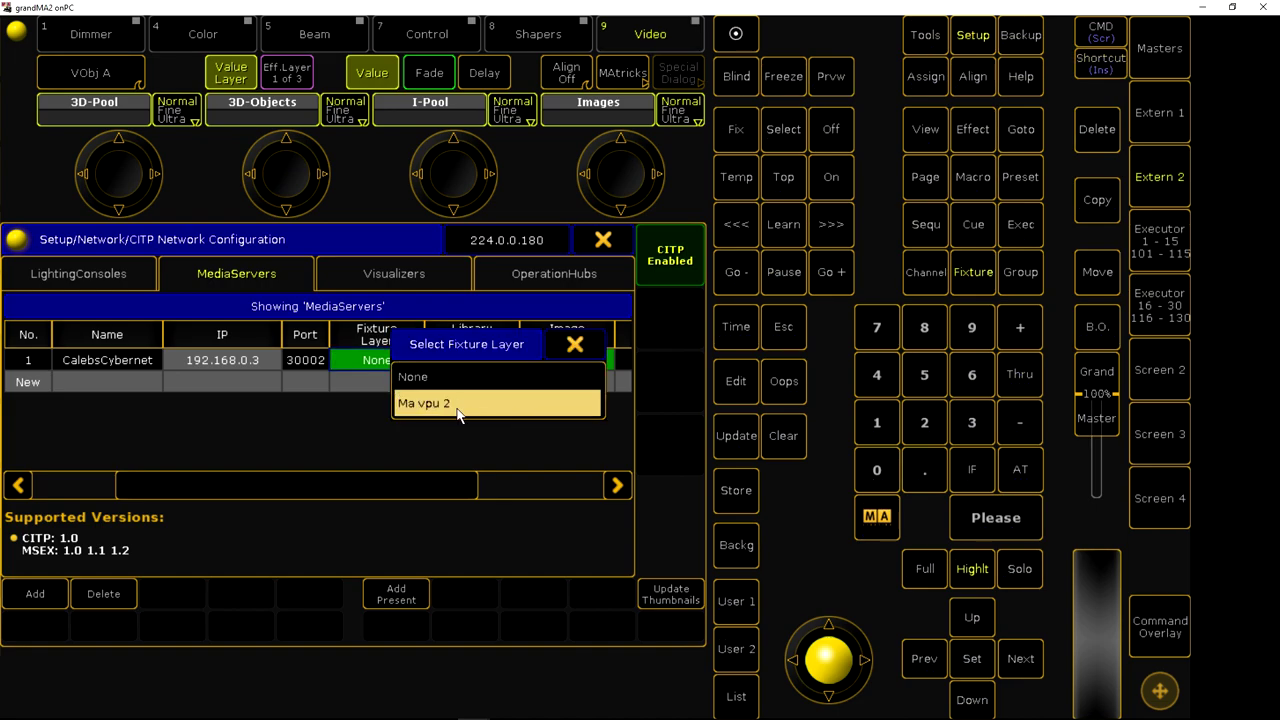
{"action": "left_click", "coordinate": [458, 408]}
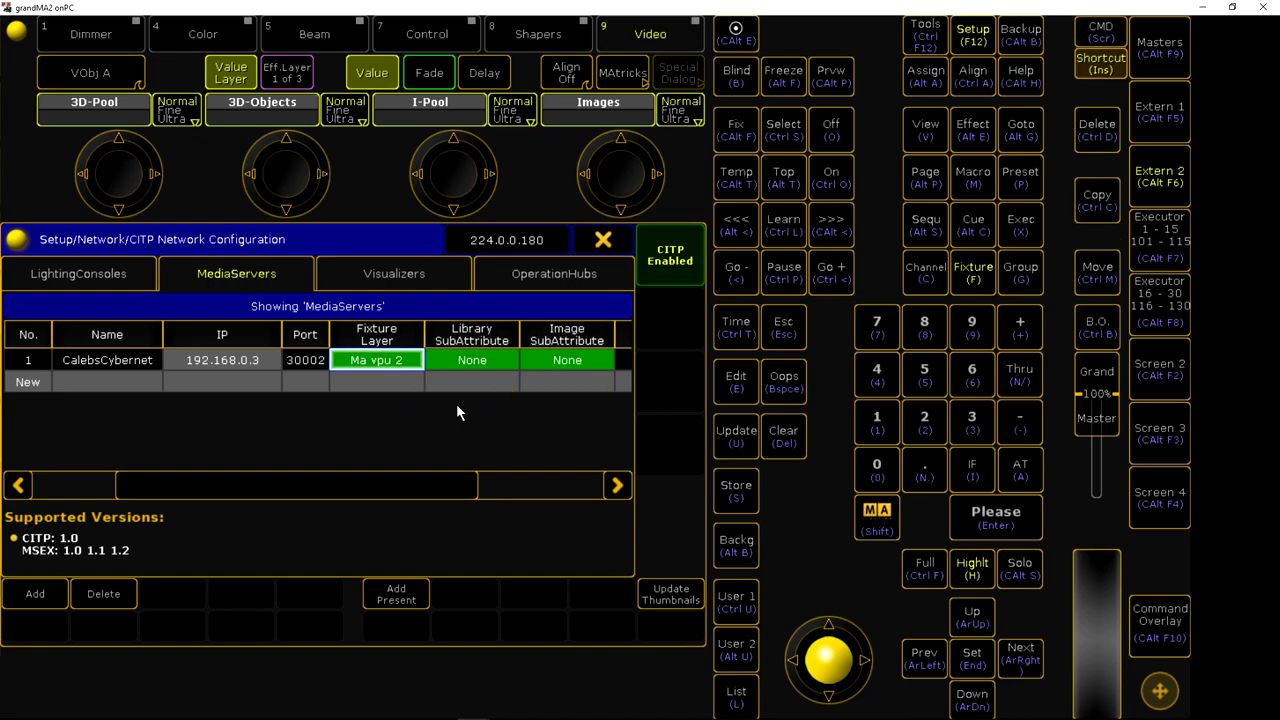
{"action": "left_click", "coordinate": [600, 242]}
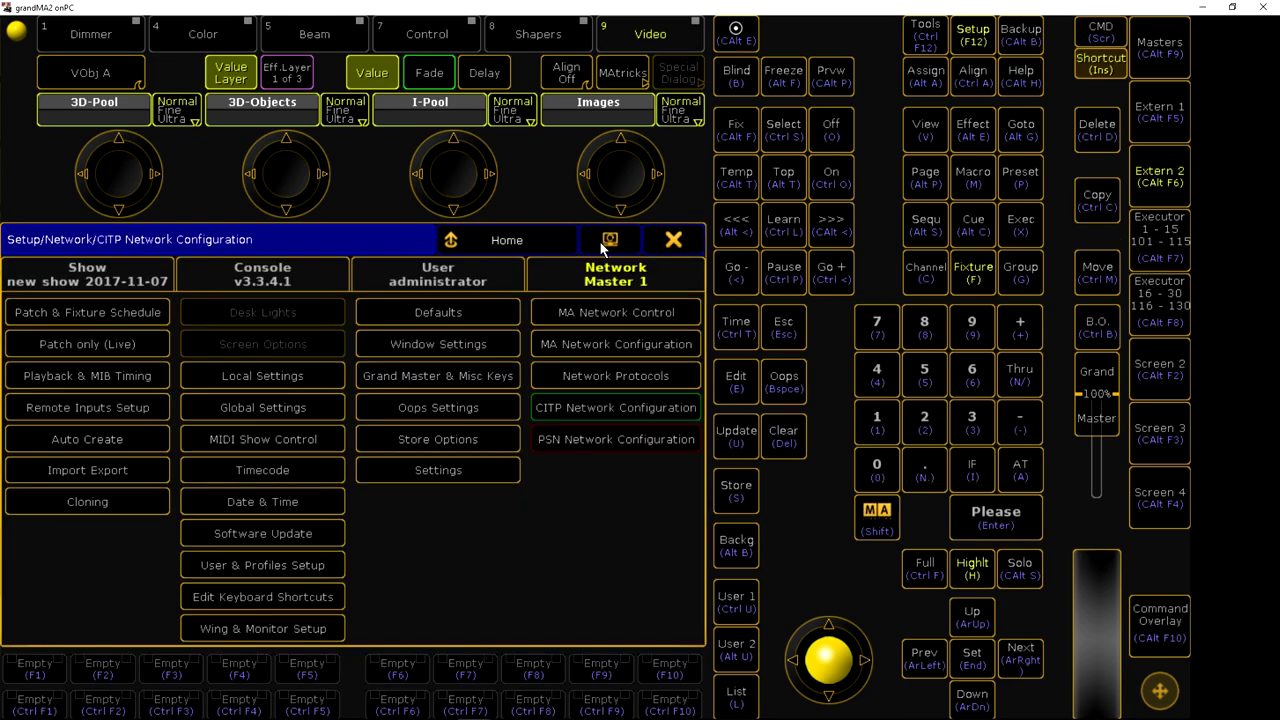
Check the VPU tab in MA Network Configuration, then close Setup.
{"action": "left_click", "coordinate": [600, 344]}
{"action": "left_click", "coordinate": [364, 278]}
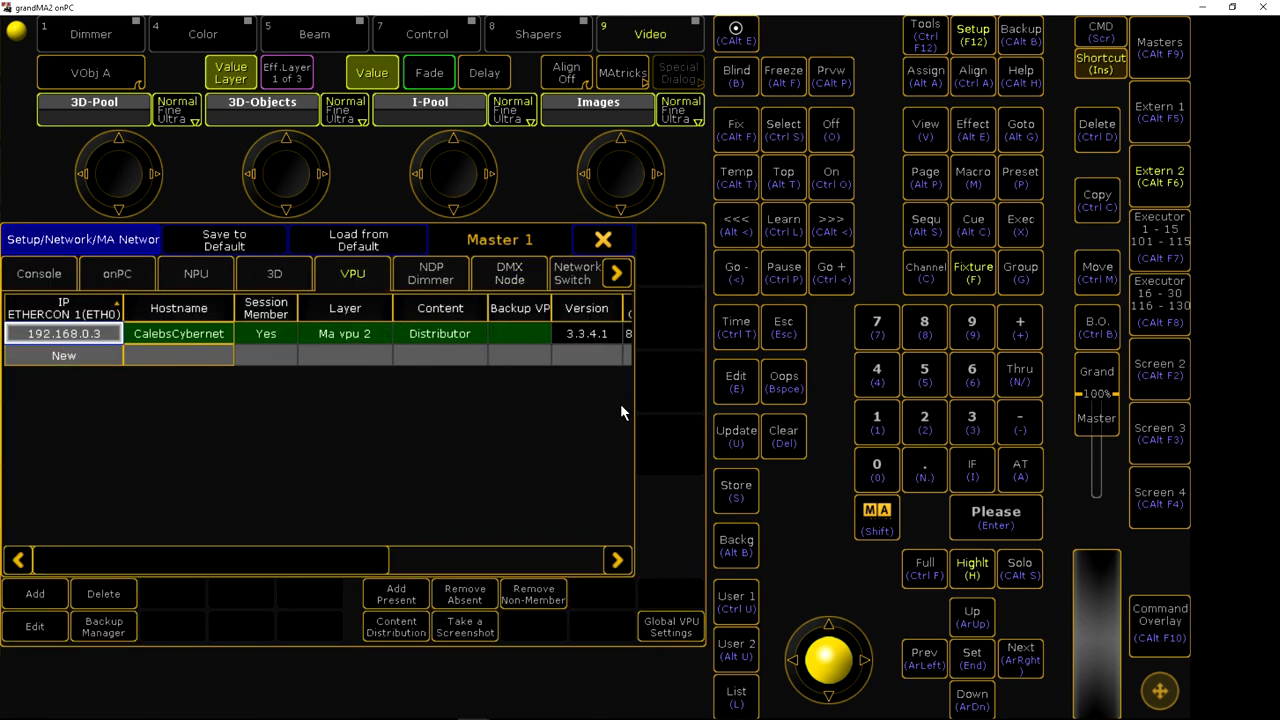
{"action": "left_click", "coordinate": [604, 240]}
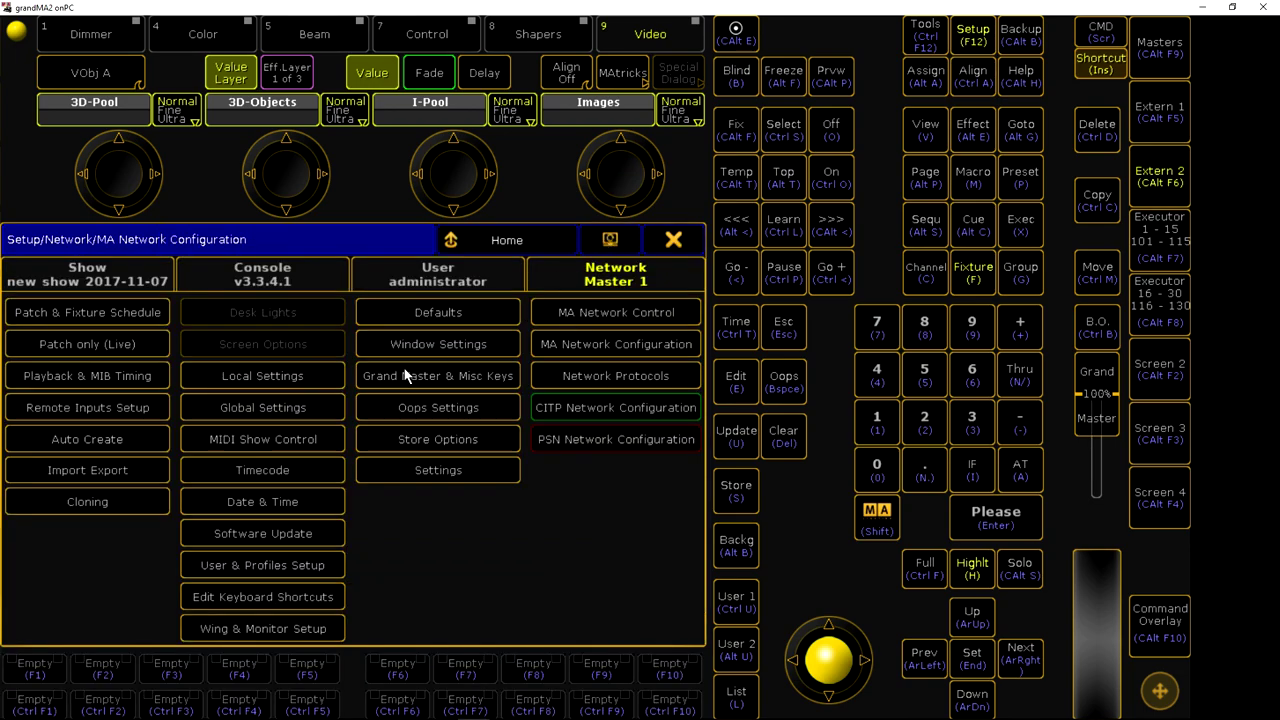
{"action": "left_click", "coordinate": [673, 240]}
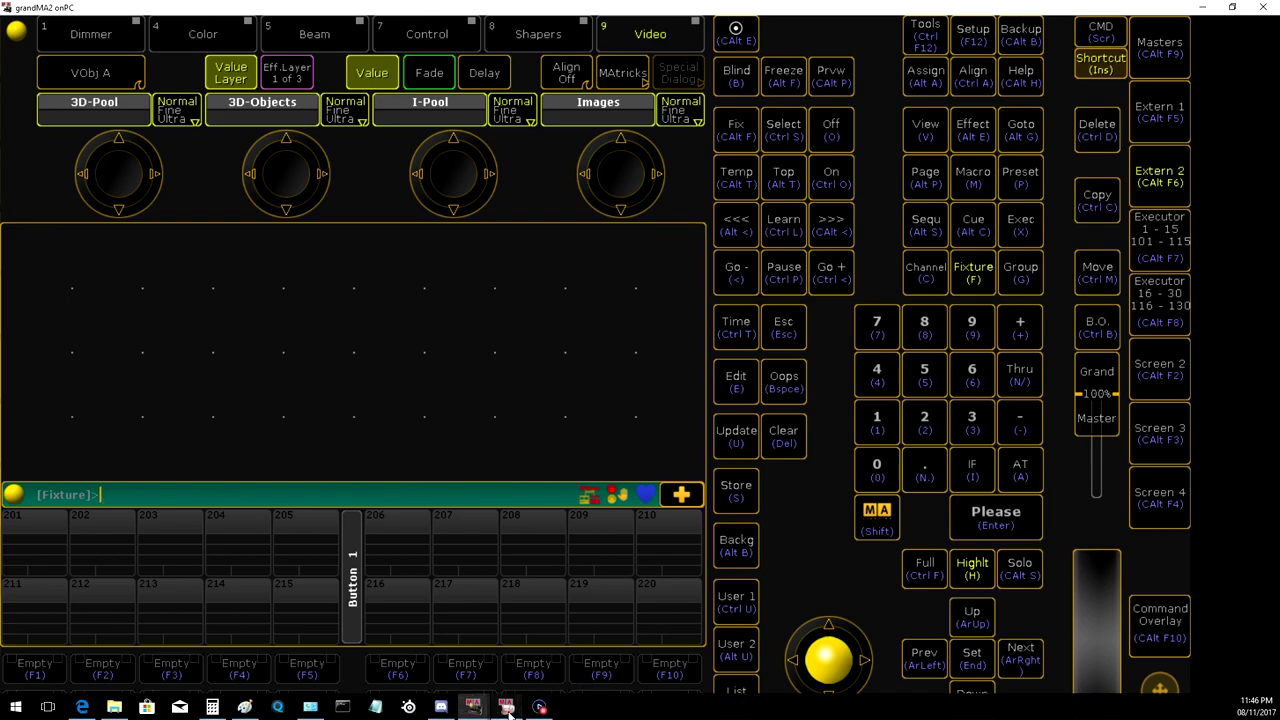
{"action": "left_click", "coordinate": [508, 708]}
Change the centre screen's material texture to the Mediaserver station's Layer 1 video source.
{"action": "left_click", "coordinate": [565, 311]}
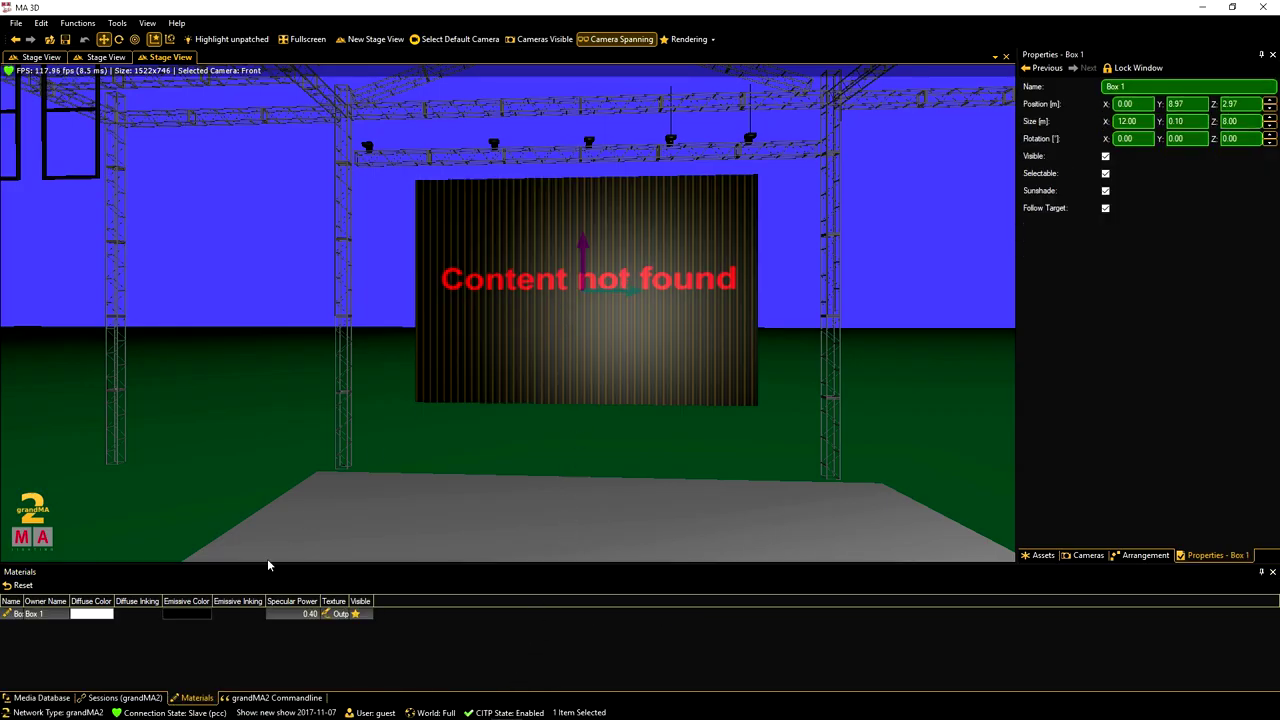
{"action": "left_click", "coordinate": [338, 614]}
{"action": "left_click", "coordinate": [340, 614]}
{"action": "left_click", "coordinate": [530, 252]}
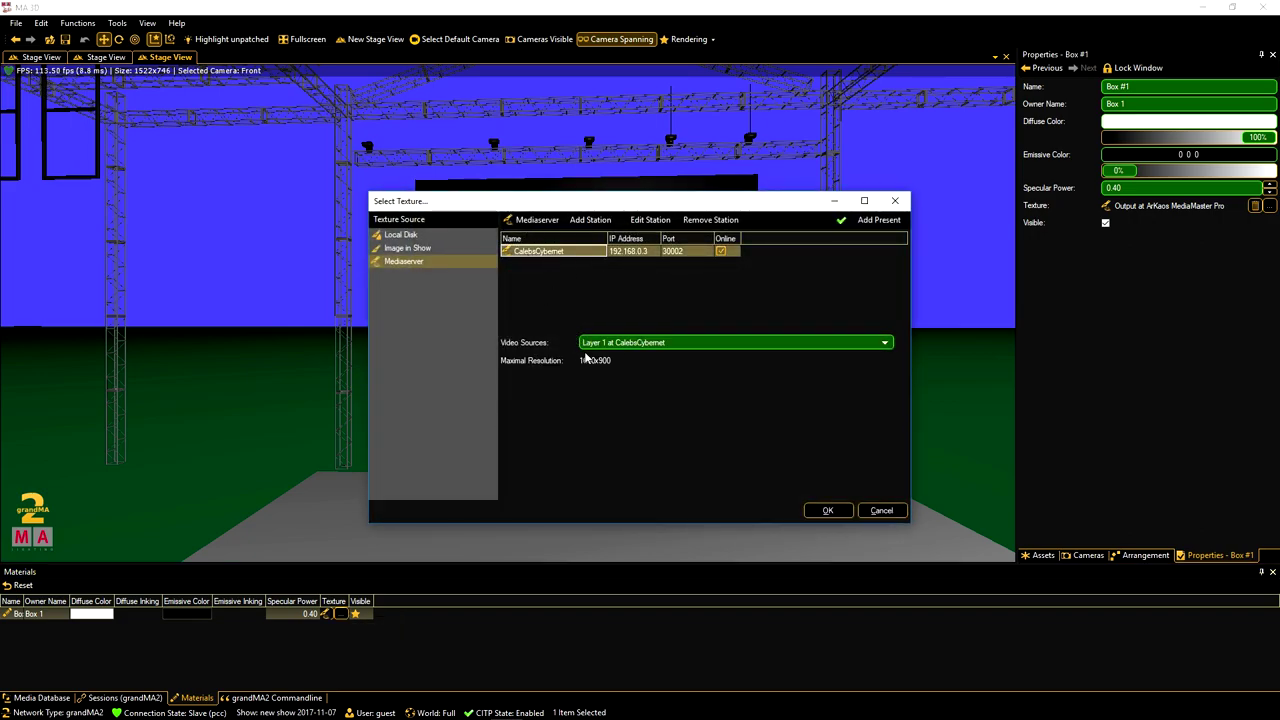
{"action": "left_click", "coordinate": [664, 347]}
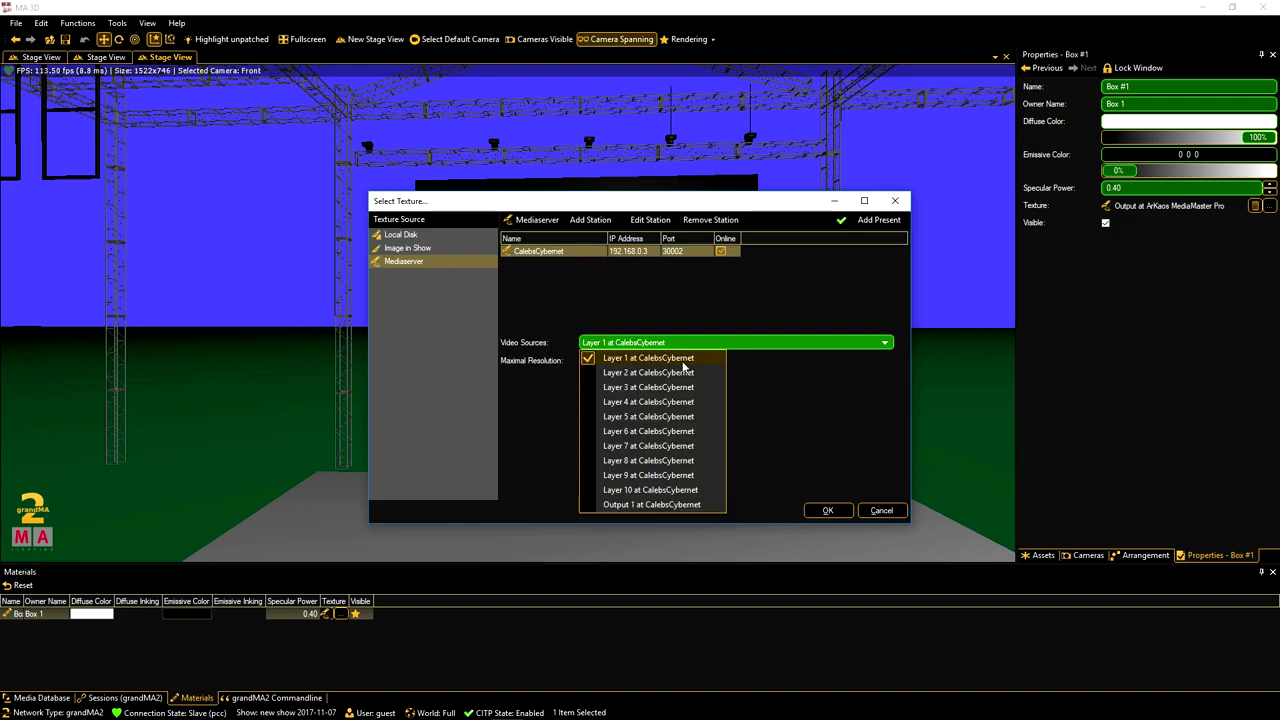
{"action": "left_click", "coordinate": [684, 365]}
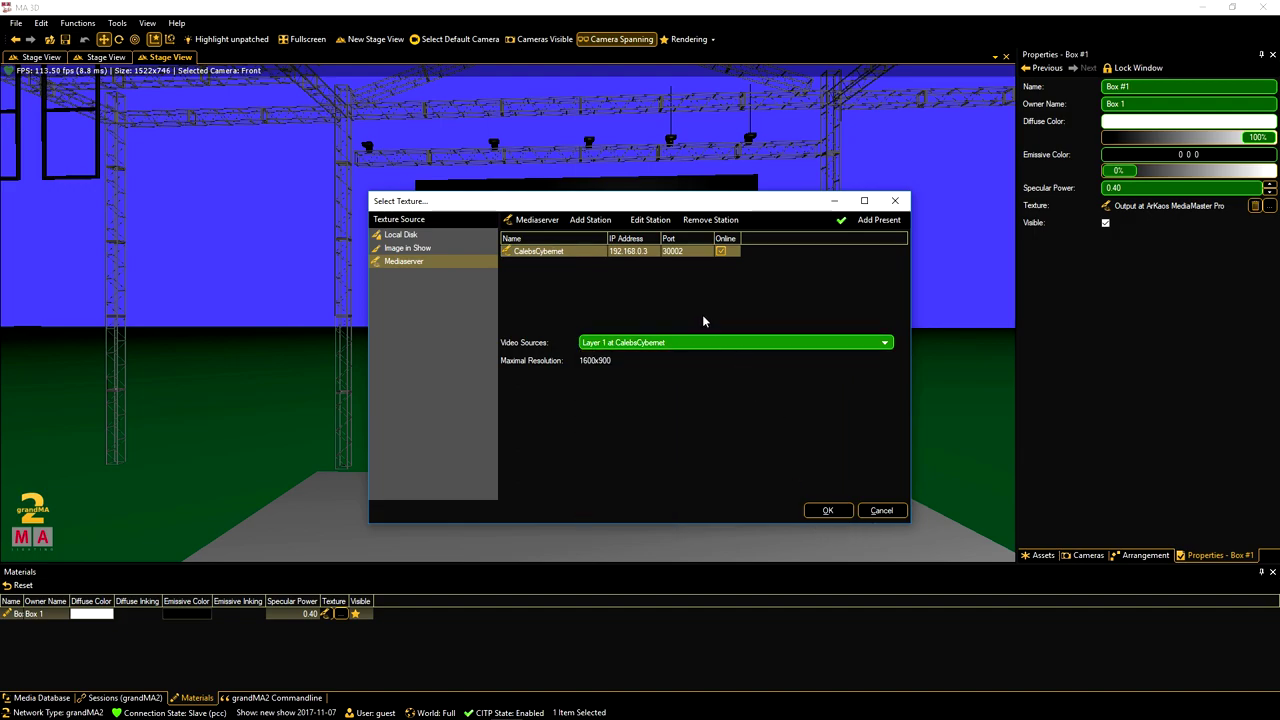
{"action": "left_click", "coordinate": [810, 512]}
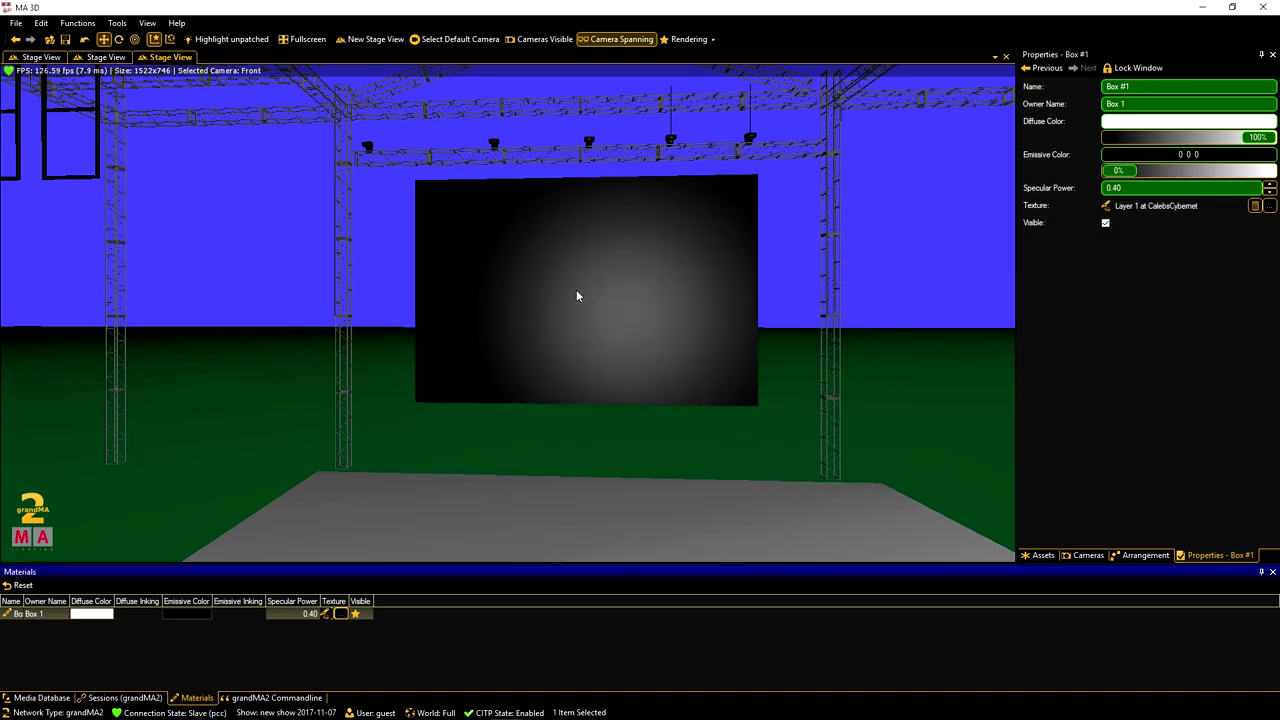
{"action": "left_click", "coordinate": [576, 295]}
Set Box 3's Size X to 6 m and move it along X.
{"action": "right_click_drag", "start_coordinate": [589, 317], "coordinate": [596, 320]}
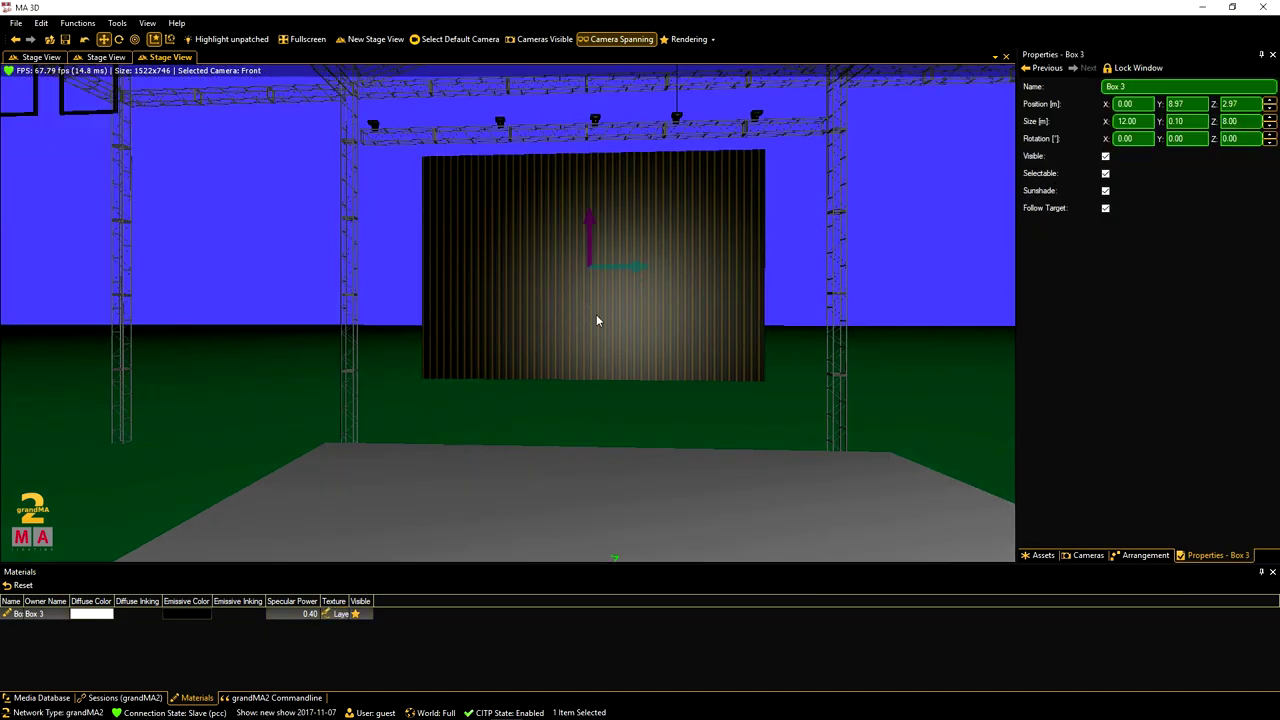
{"action": "scroll", "coordinate": [594, 316], "scroll_direction": "down", "scroll_amount": 10}
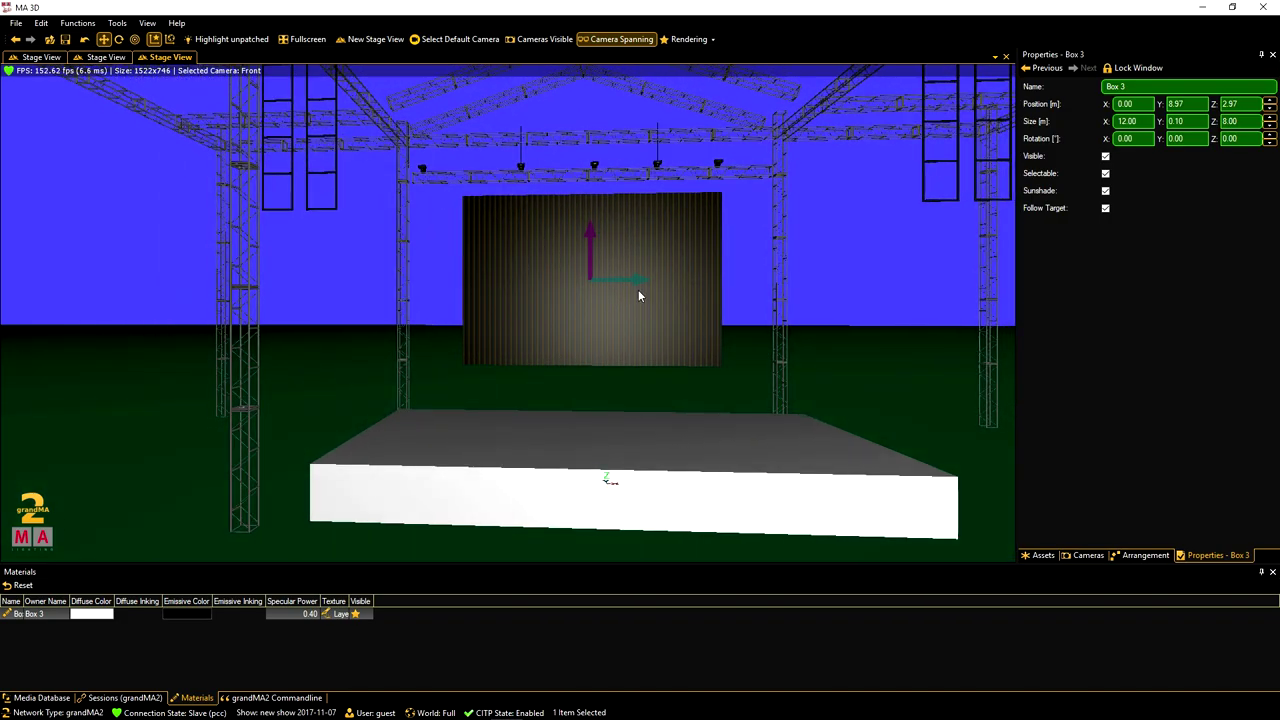
{"action": "left_click_drag", "start_coordinate": [643, 280], "coordinate": [997, 280]}
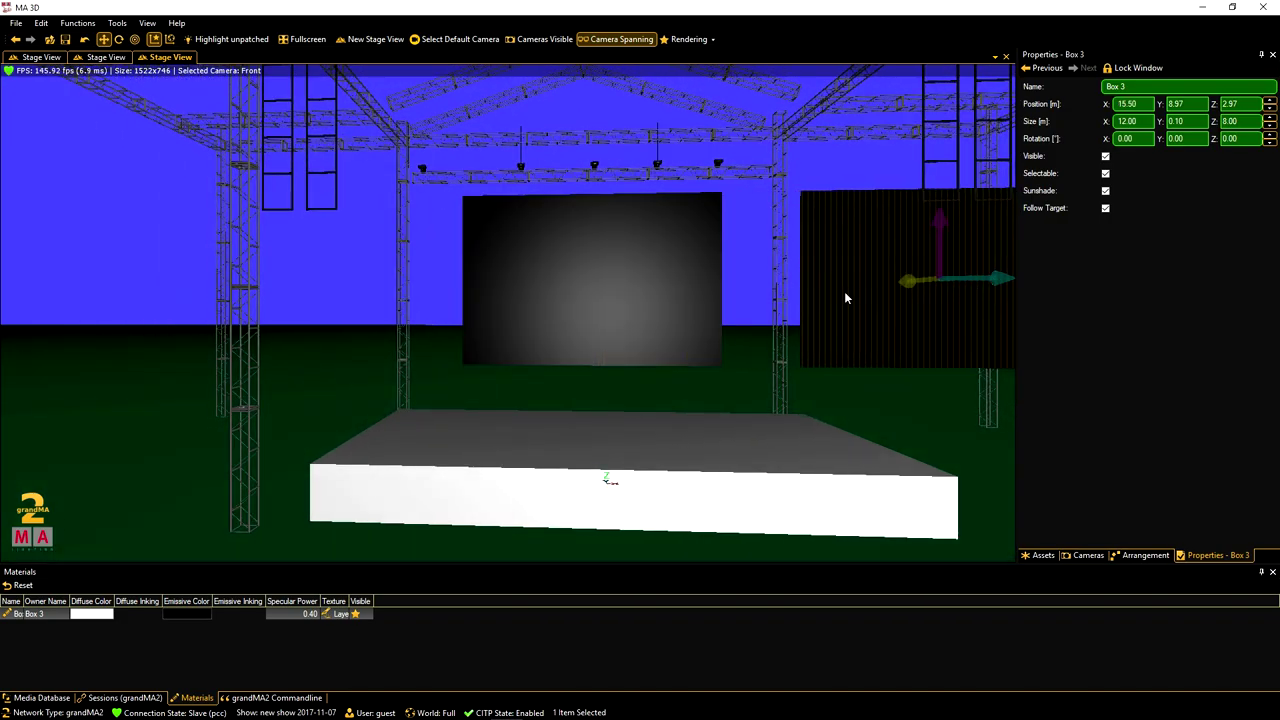
{"action": "double_click", "coordinate": [1248, 121]}
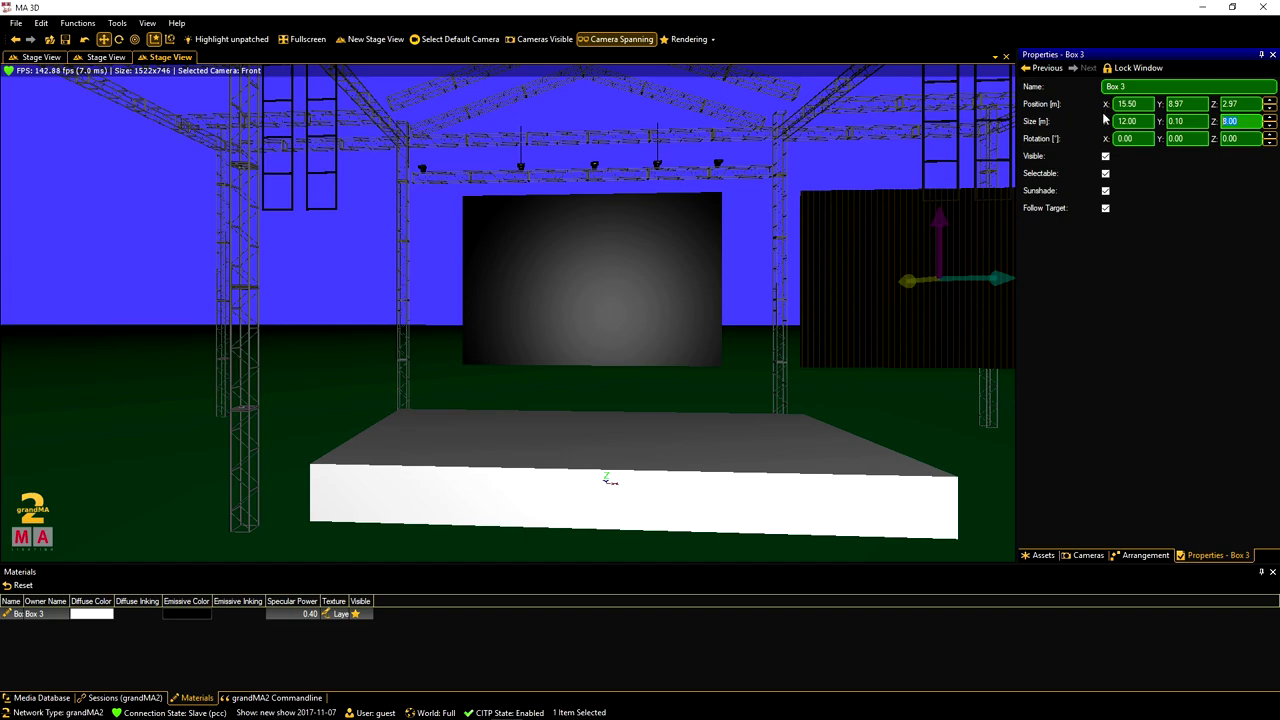
{"action": "type", "text": "4"}
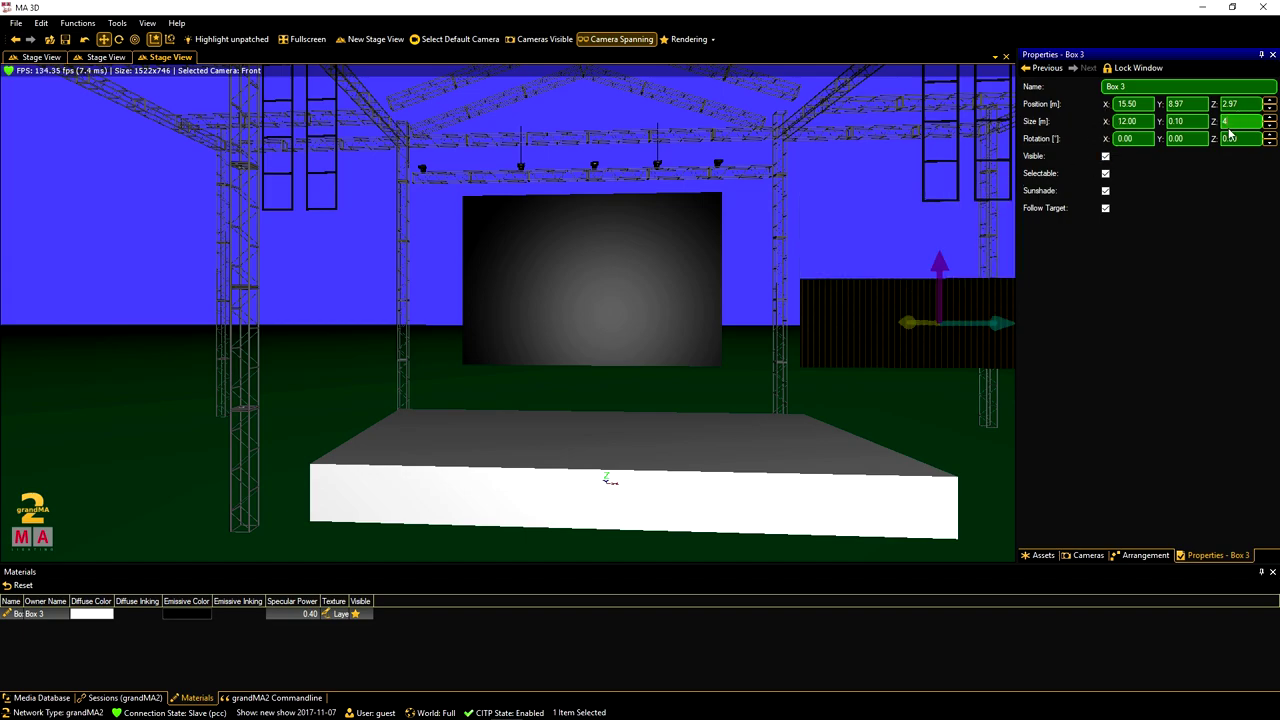
{"action": "key", "text": "Escape"}
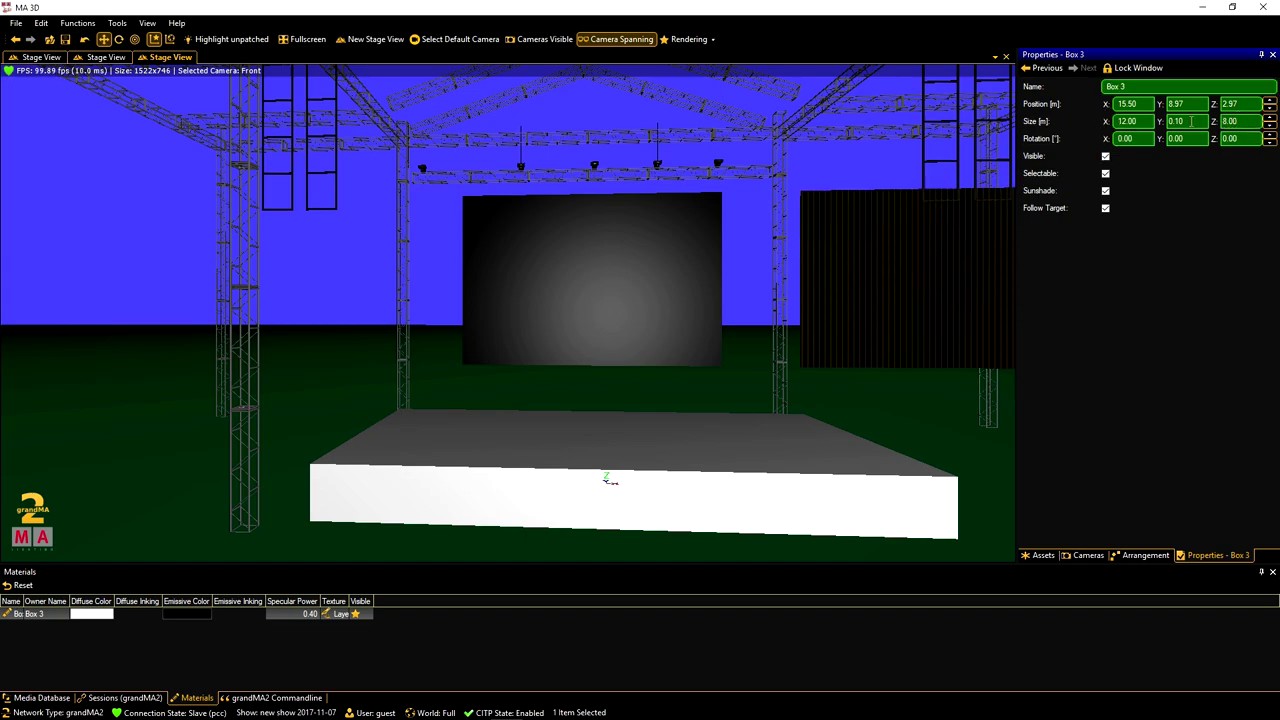
{"action": "scroll", "coordinate": [1130, 121], "scroll_direction": "down", "scroll_amount": 1}
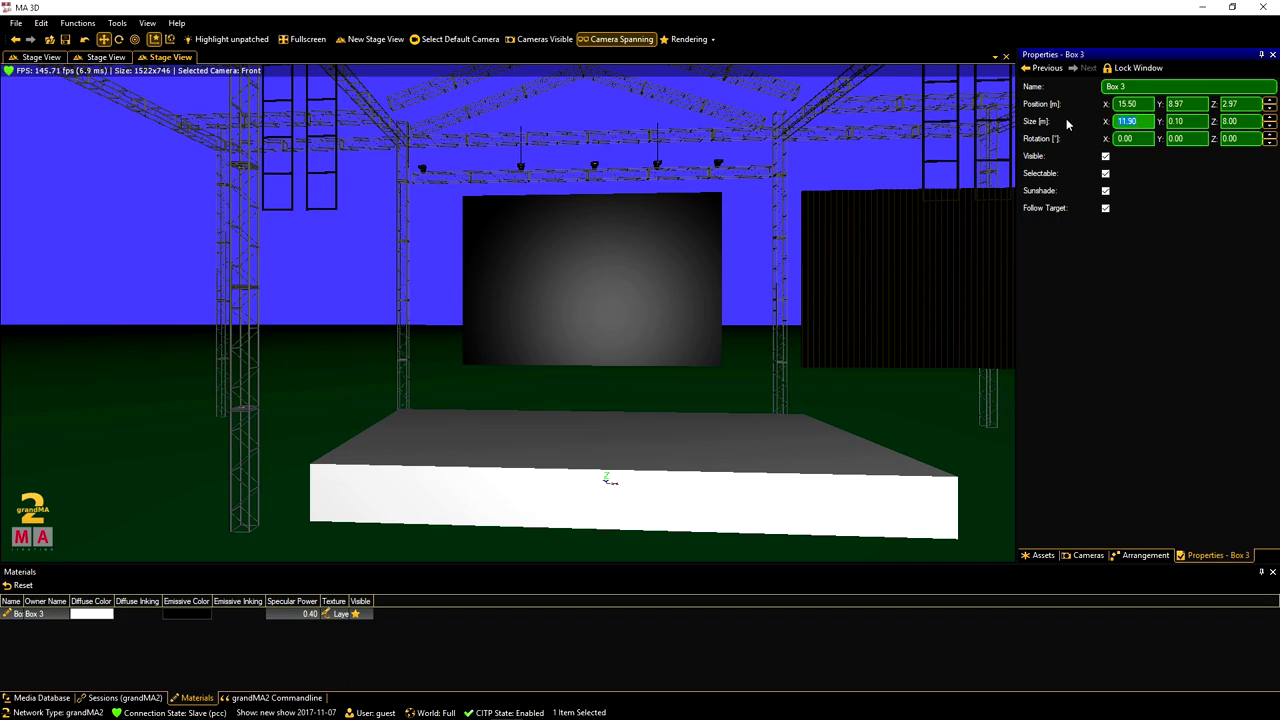
{"action": "type", "text": "6"}
{"action": "key", "text": "Return"}
{"action": "left_click_drag", "start_coordinate": [1002, 281], "coordinate": [360, 317]}
Duplicate the right side screen as Box 4 onto the stage's left side, deleting an accidental extra copy.
{"action": "key", "text": "ctrl+d"}
{"action": "left_click", "coordinate": [534, 270], "text": "ctrl"}
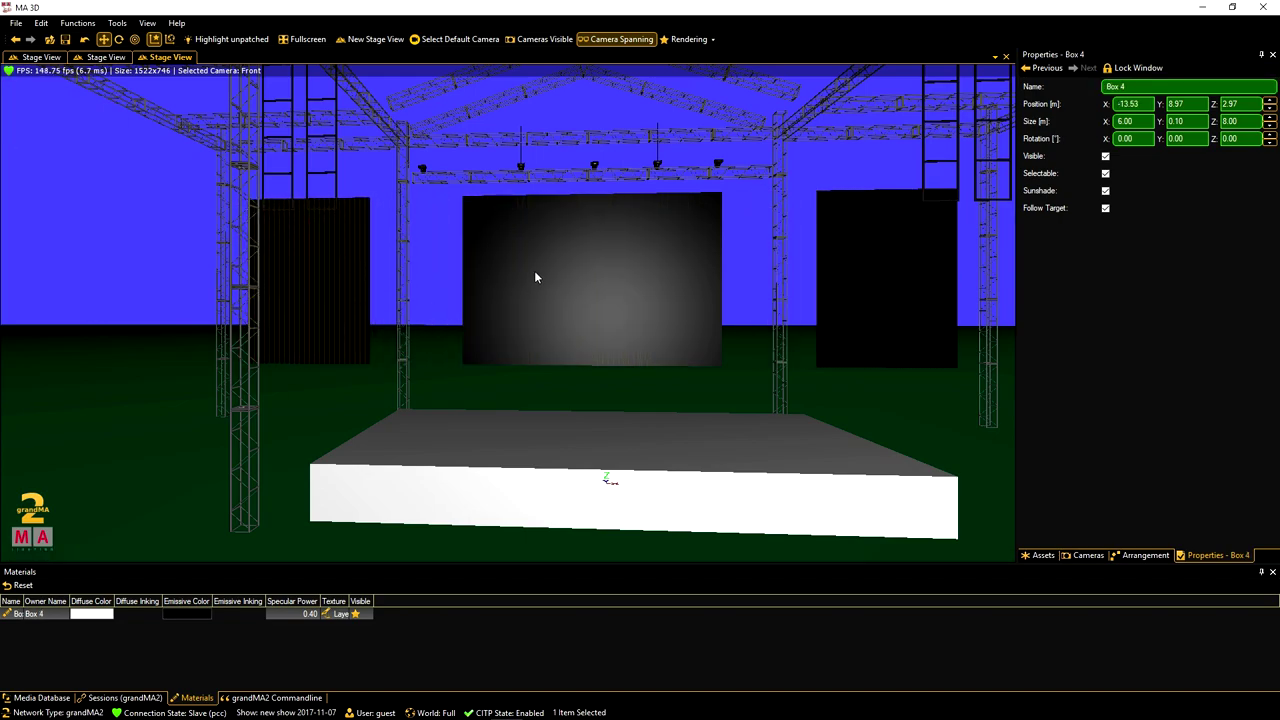
{"action": "left_click", "coordinate": [600, 348], "text": "ctrl"}
{"action": "scroll", "coordinate": [557, 322], "scroll_direction": "down", "scroll_amount": 3}
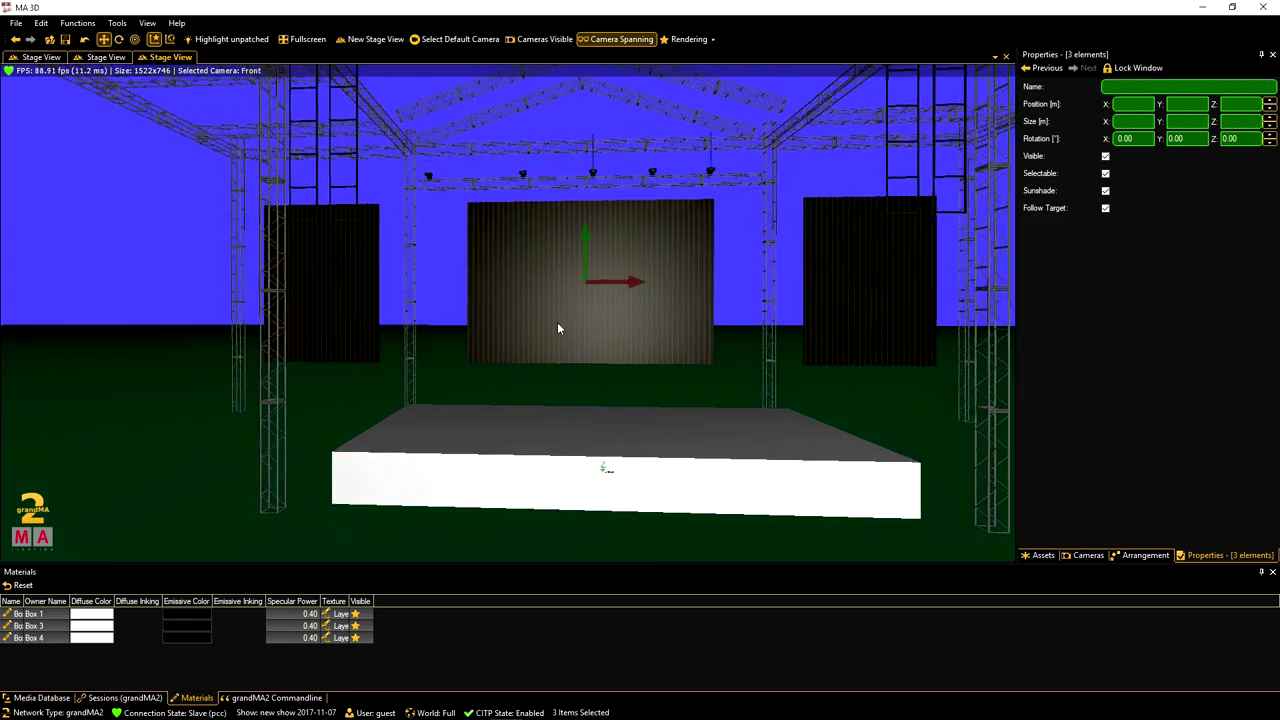
{"action": "key", "text": "ctrl+d"}
{"action": "left_click", "coordinate": [631, 421]}
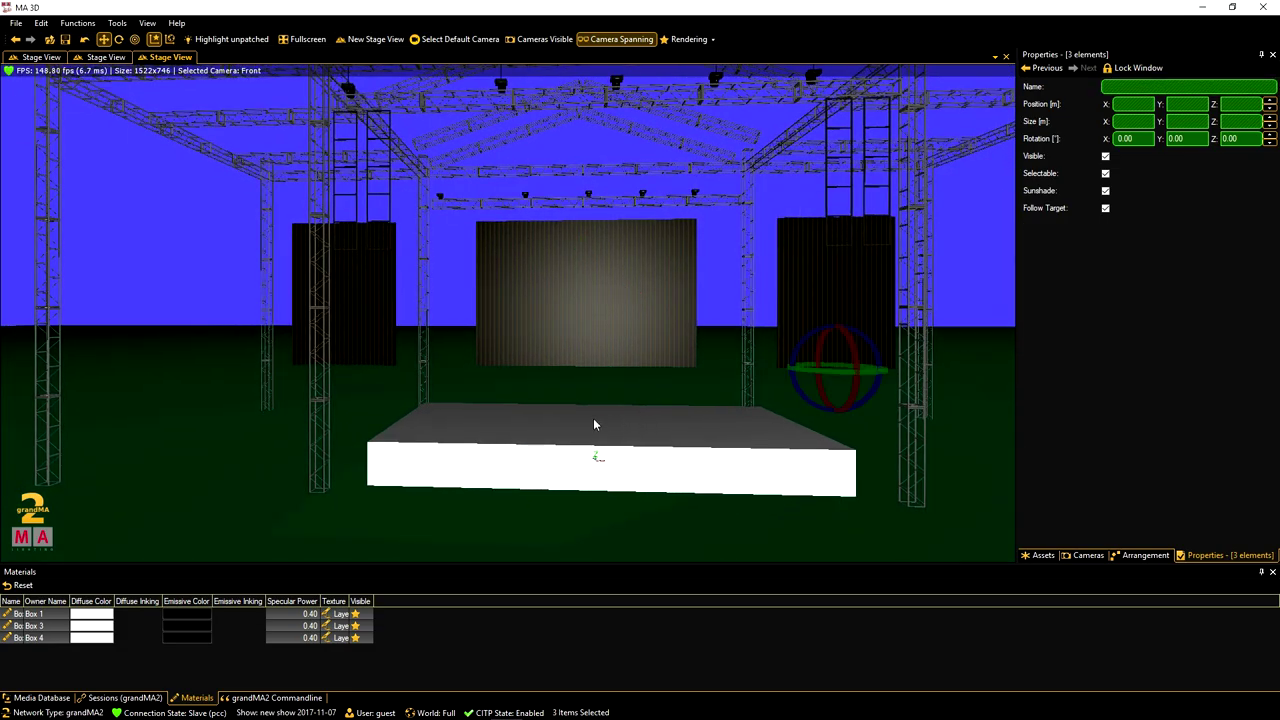
{"action": "left_click_drag", "start_coordinate": [584, 362], "coordinate": [593, 325]}
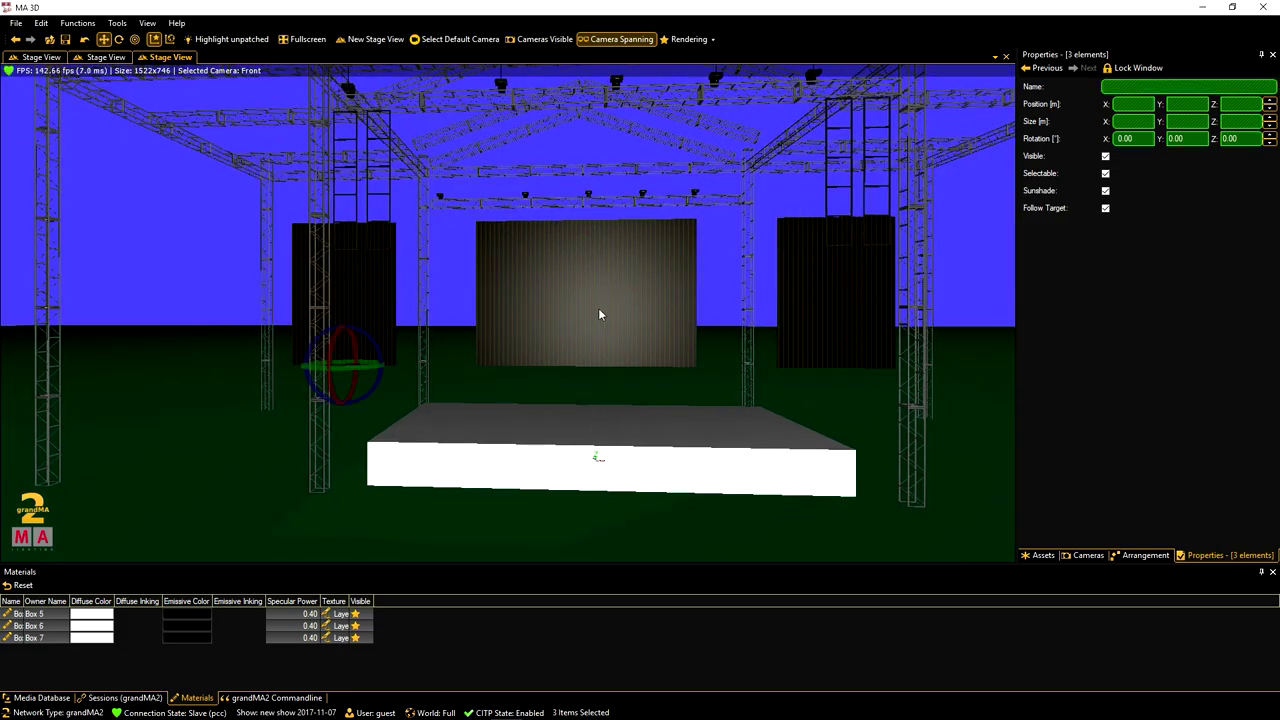
{"action": "key", "text": "Delete"}
Select both side screens and raise them on Z to 5.01 m.
{"action": "left_click", "coordinate": [345, 285]}
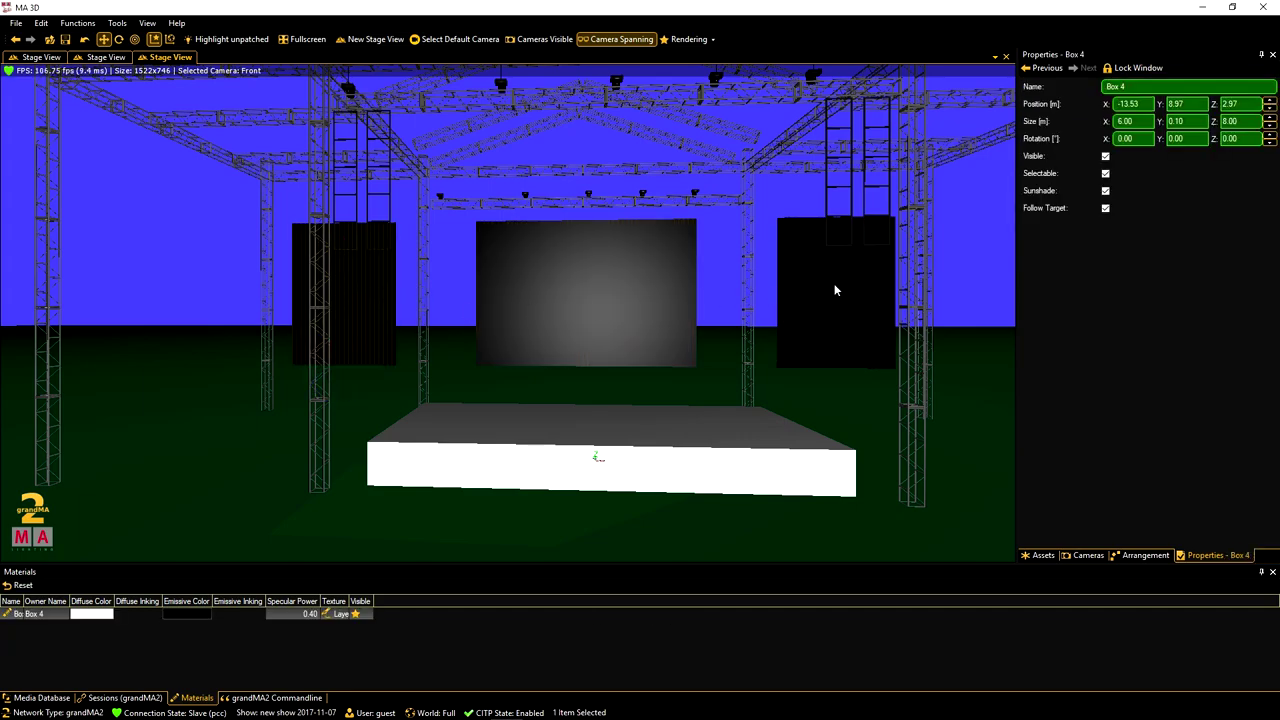
{"action": "left_click", "coordinate": [848, 312], "text": "ctrl"}
{"action": "right_click_drag", "start_coordinate": [563, 347], "coordinate": [730, 382]}
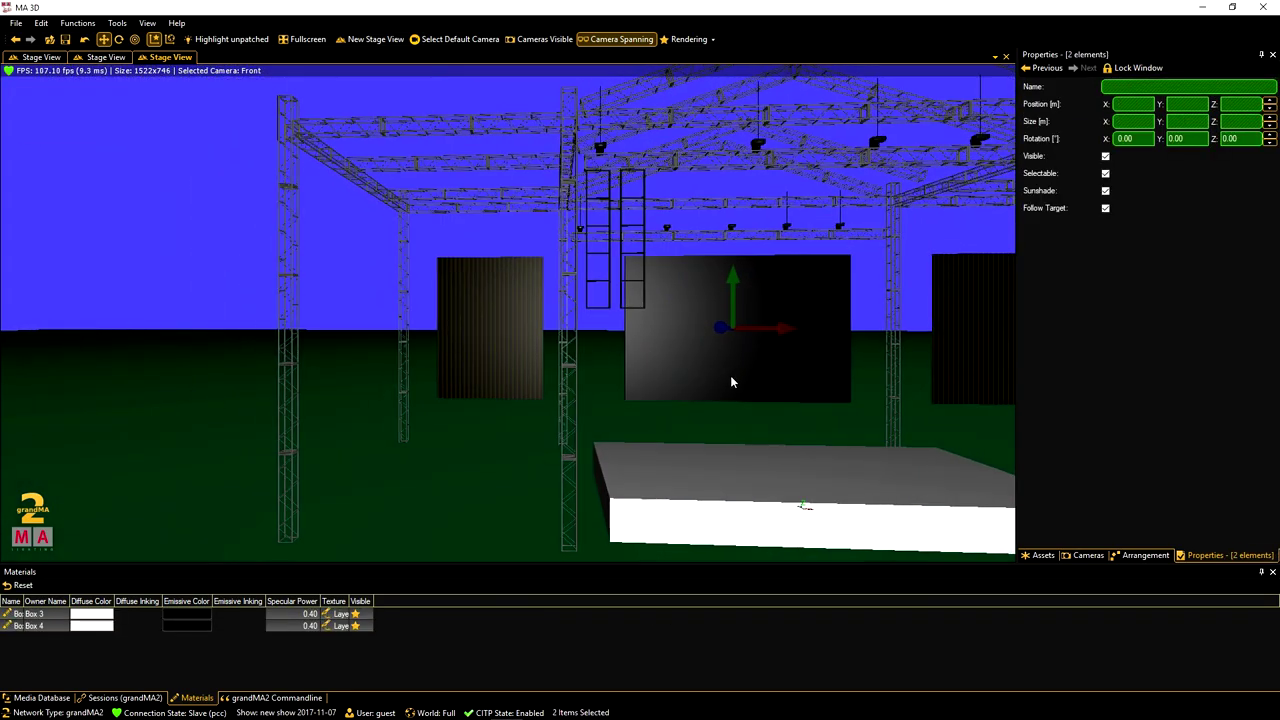
{"action": "right_click_drag", "start_coordinate": [716, 331], "coordinate": [583, 374]}
{"action": "left_click_drag", "start_coordinate": [548, 268], "coordinate": [534, 217]}
{"action": "right_click_drag", "start_coordinate": [456, 216], "coordinate": [557, 318]}
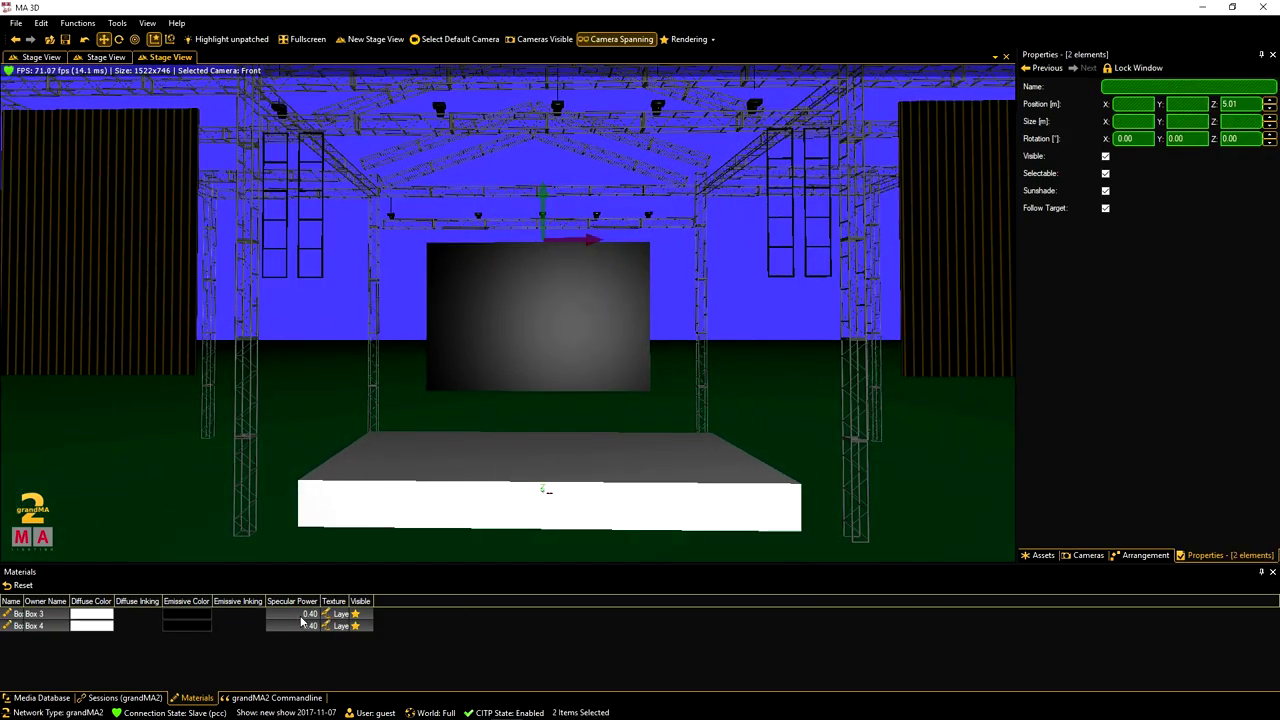
{"action": "left_click", "coordinate": [340, 620]}
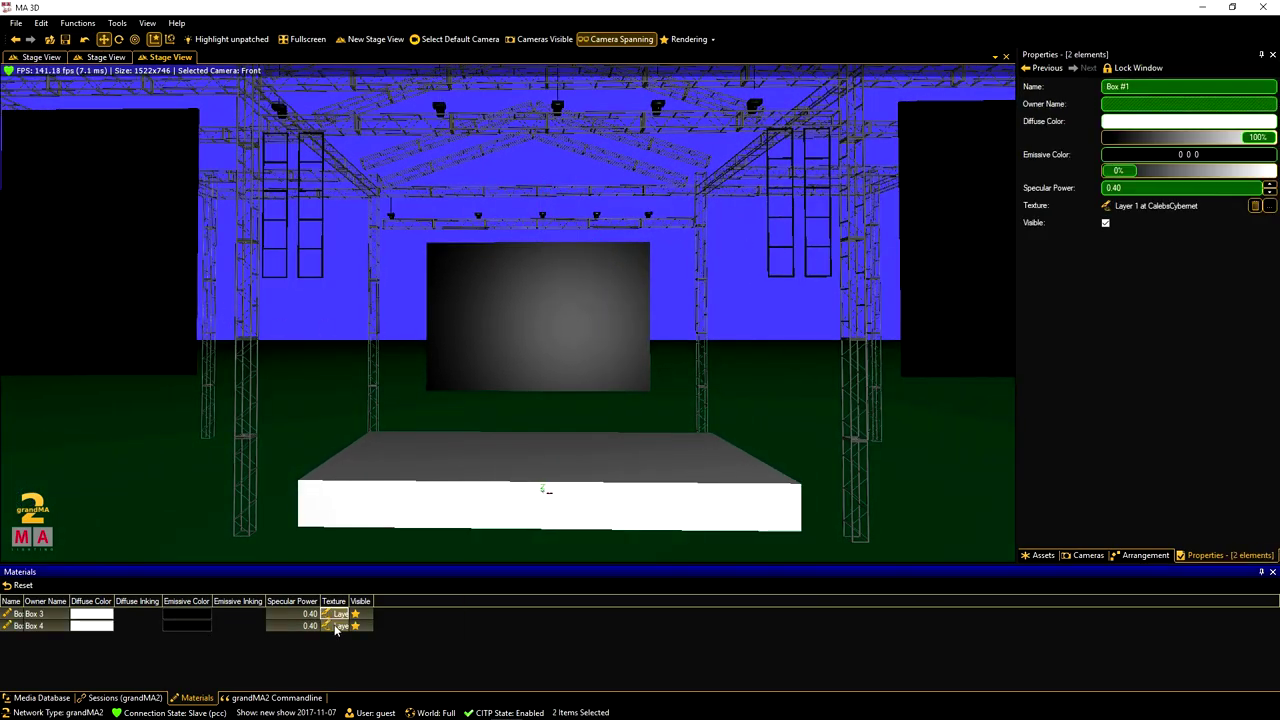
Set Box 3 and Box 4 textures to the Mediaserver's Layer 2 video source.
{"action": "left_click", "coordinate": [1269, 206]}
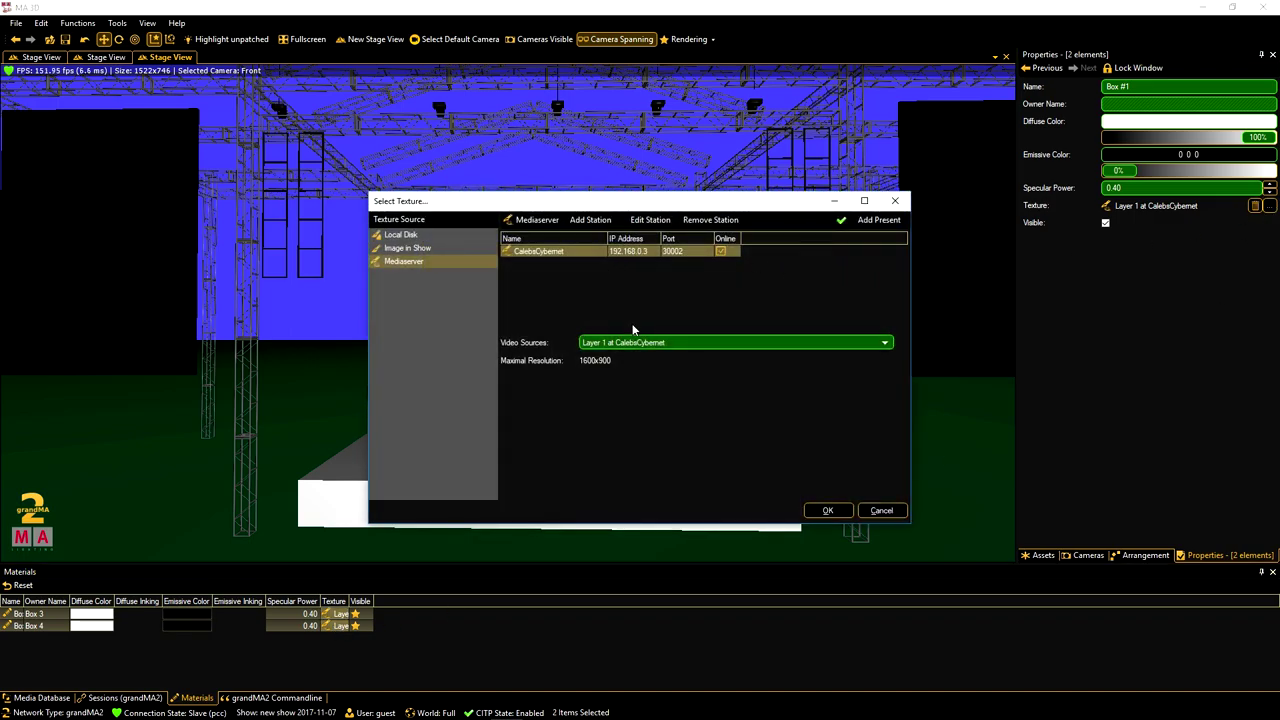
{"action": "left_click", "coordinate": [629, 347]}
{"action": "left_click", "coordinate": [630, 372]}
{"action": "left_click", "coordinate": [828, 511]}
{"action": "scroll", "coordinate": [514, 451], "scroll_direction": "down", "scroll_amount": 3}
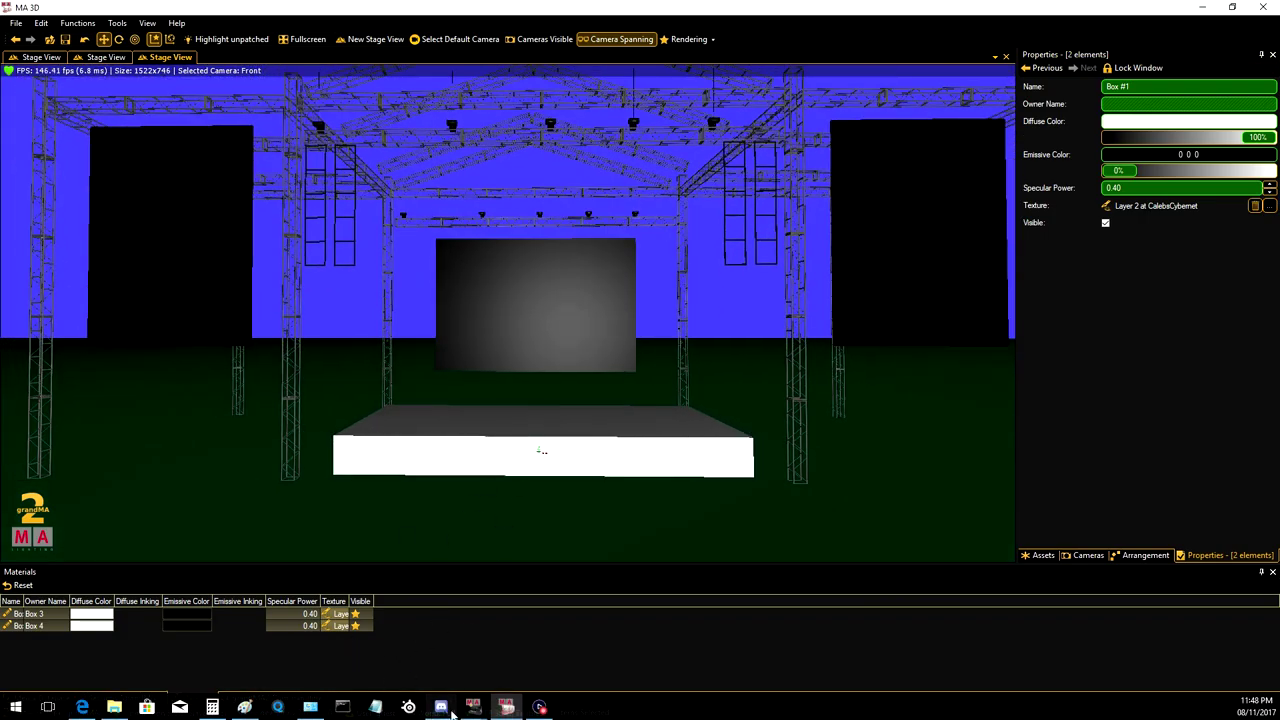
Bring up grandMA2 onPC, restore its window from full screen and move it down-left.
{"action": "mouse_move", "coordinate": [476, 712]}
{"action": "left_click", "coordinate": [411, 628]}
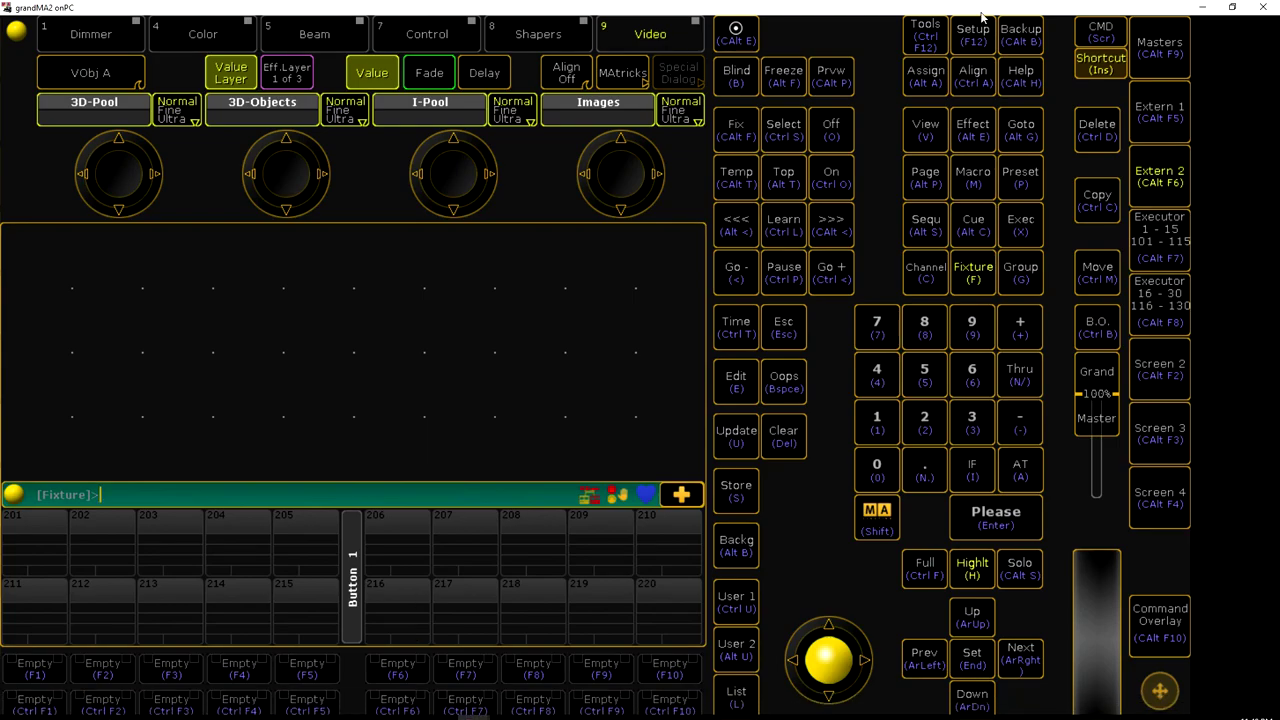
{"action": "left_click", "coordinate": [1231, 7]}
{"action": "left_click_drag", "start_coordinate": [592, 160], "coordinate": [546, 322]}
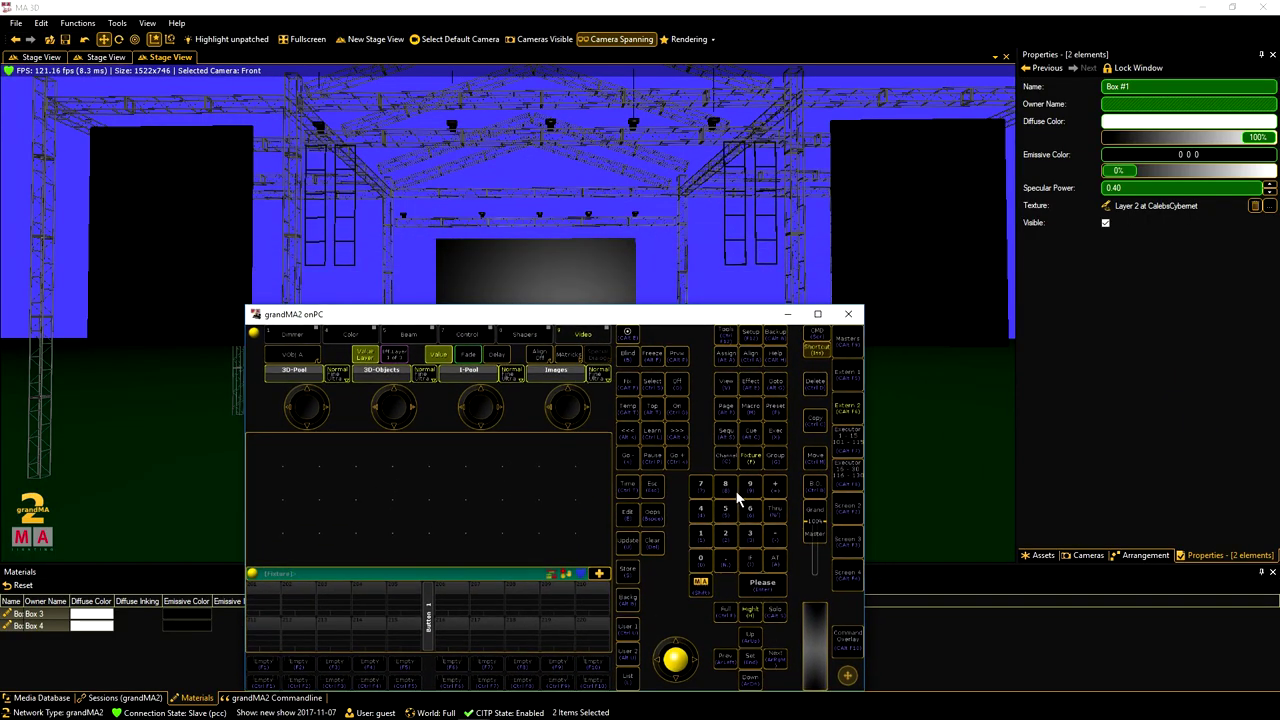
Select Fixture 1 + 2 to light the centre and side screens.
{"action": "left_click", "coordinate": [700, 539]}
{"action": "left_click", "coordinate": [766, 587]}
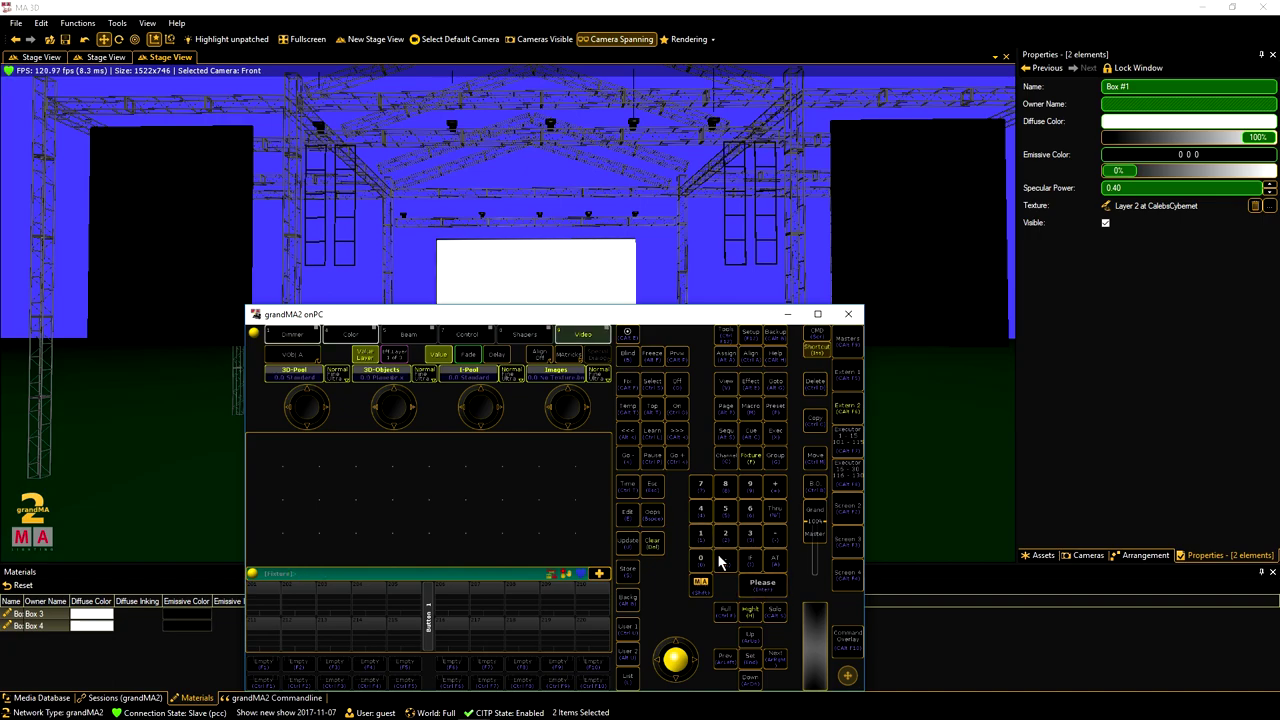
{"action": "left_click", "coordinate": [645, 542]}
{"action": "left_click", "coordinate": [725, 535]}
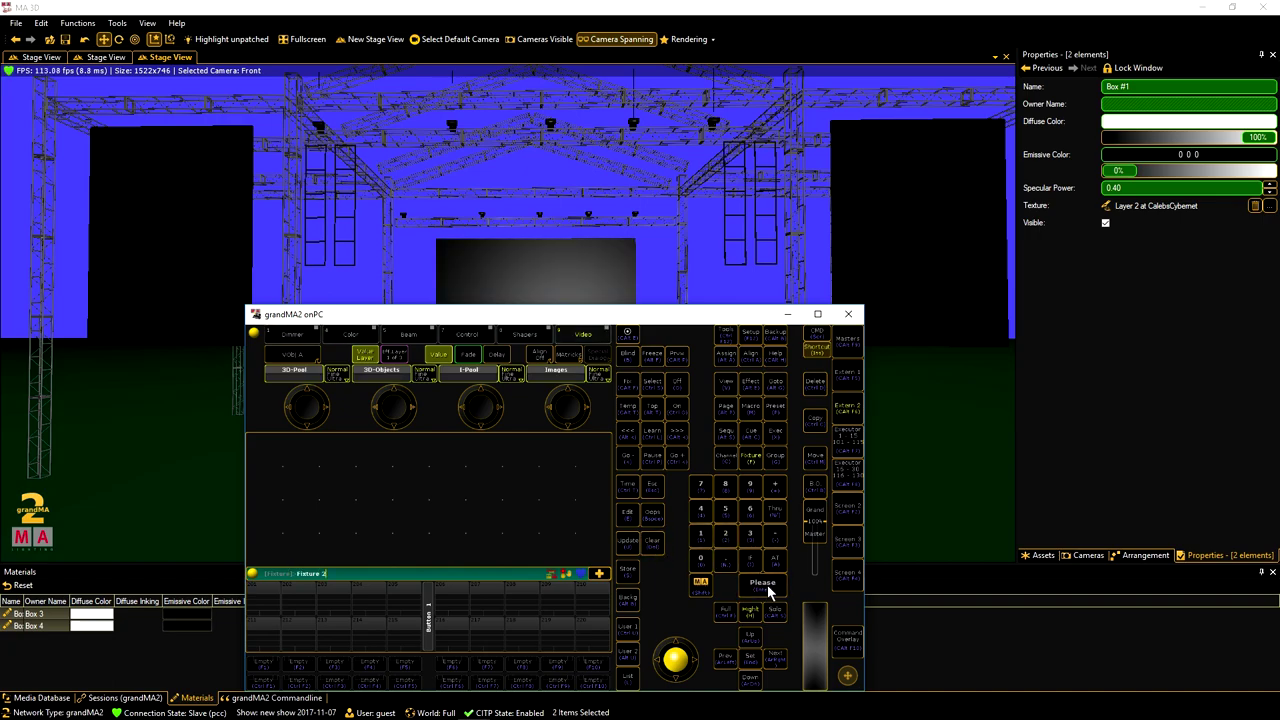
{"action": "left_click", "coordinate": [764, 583]}
{"action": "left_click", "coordinate": [700, 535]}
{"action": "left_click", "coordinate": [774, 485]}
{"action": "left_click", "coordinate": [726, 534]}
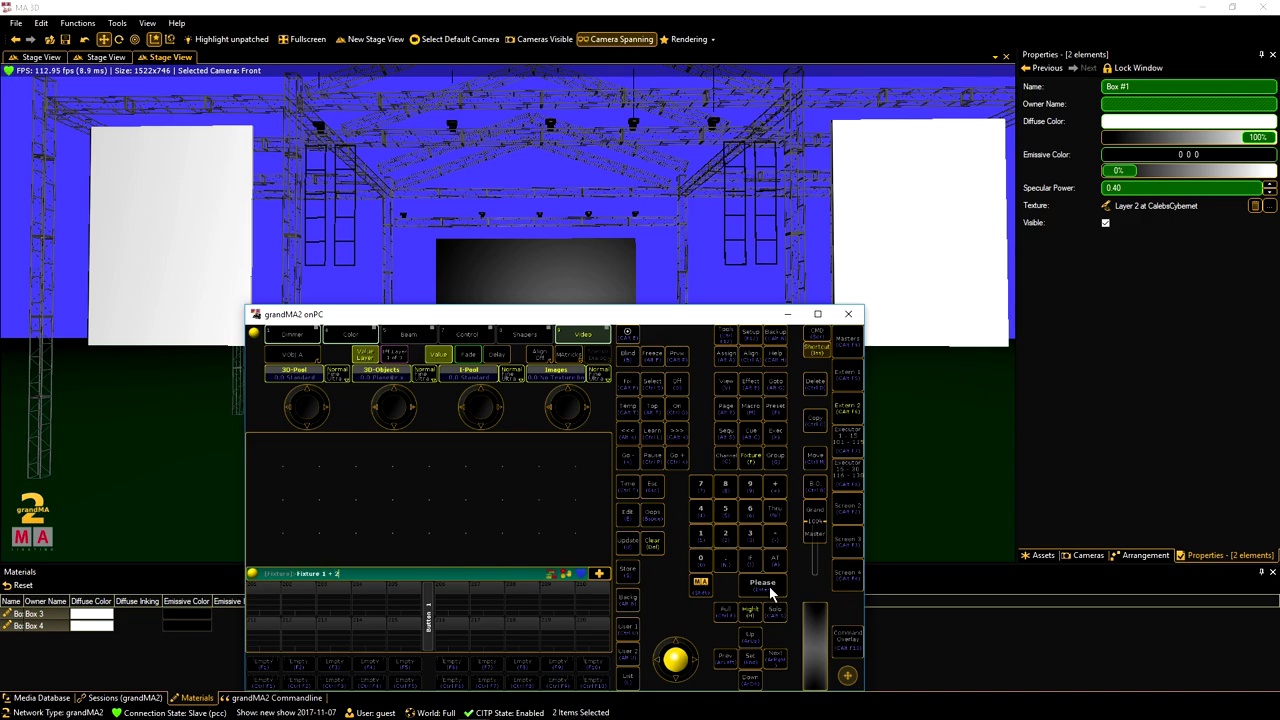
{"action": "left_click", "coordinate": [766, 585]}
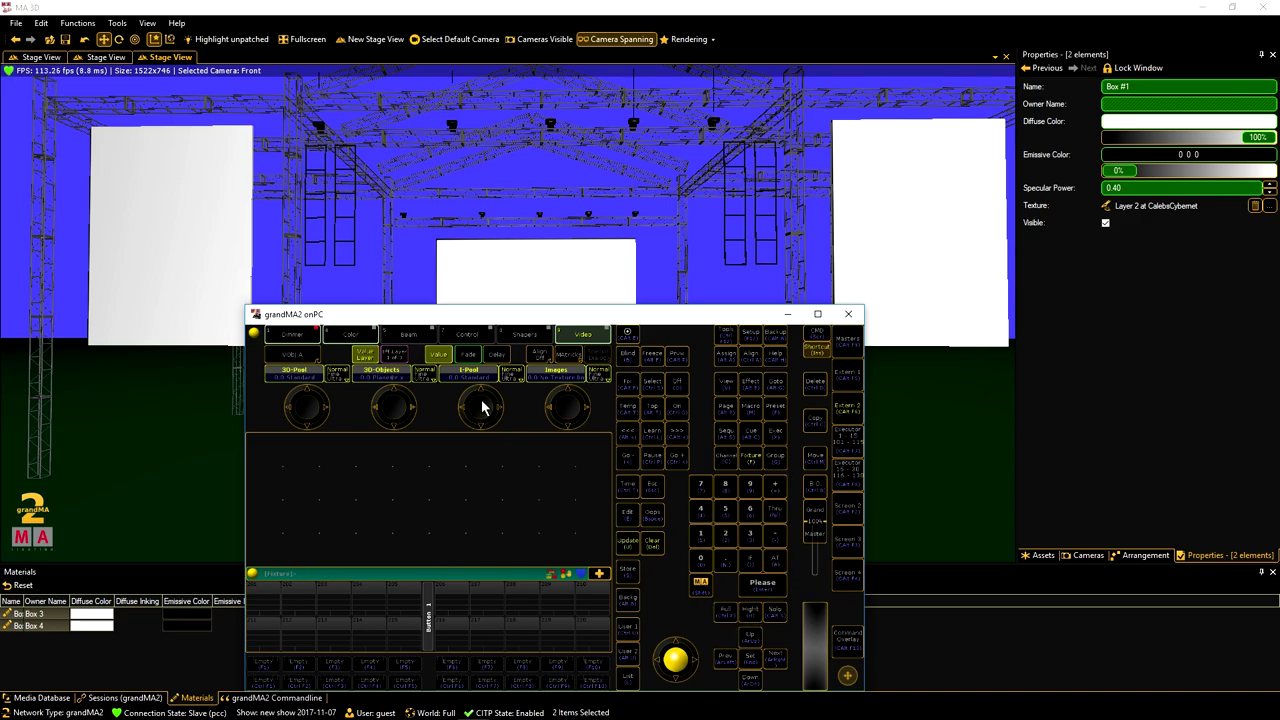
Put Colorbars on the centre screen and a striped image on the side screens.
{"action": "left_click", "coordinate": [558, 386]}
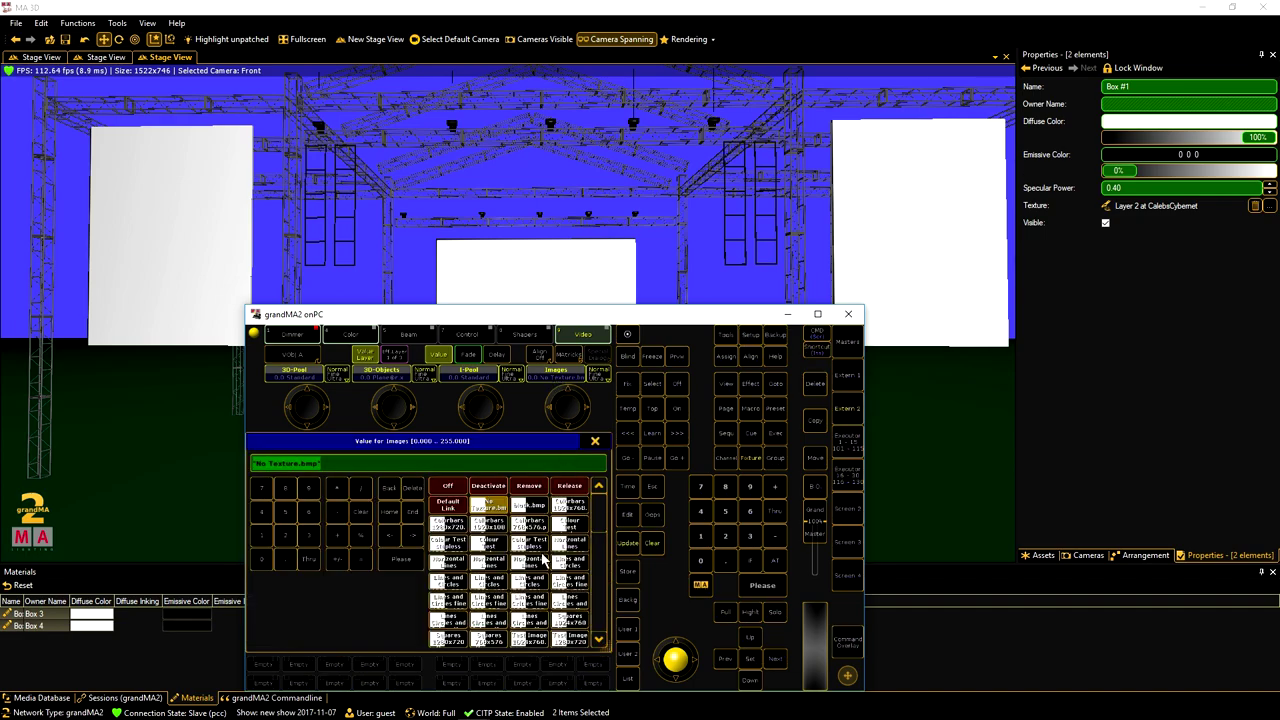
{"action": "left_click", "coordinate": [578, 510]}
{"action": "left_click", "coordinate": [776, 662]}
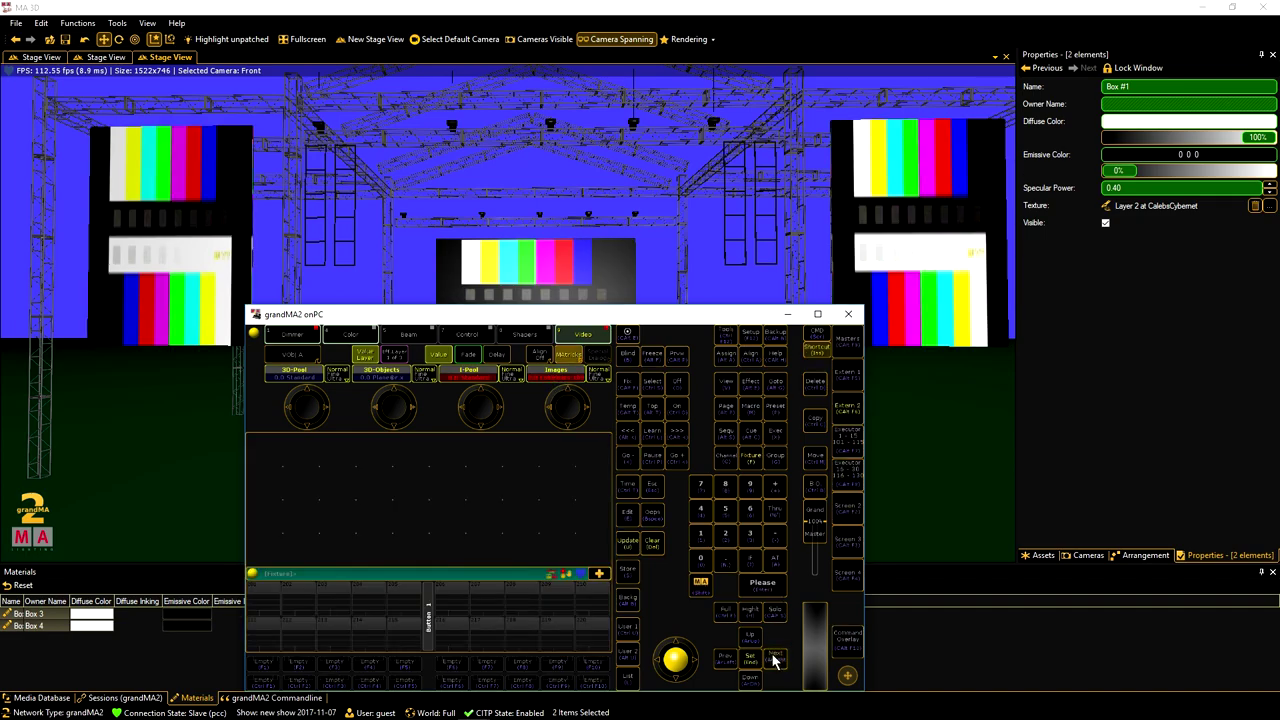
{"action": "left_click", "coordinate": [548, 386]}
{"action": "left_click", "coordinate": [564, 549]}
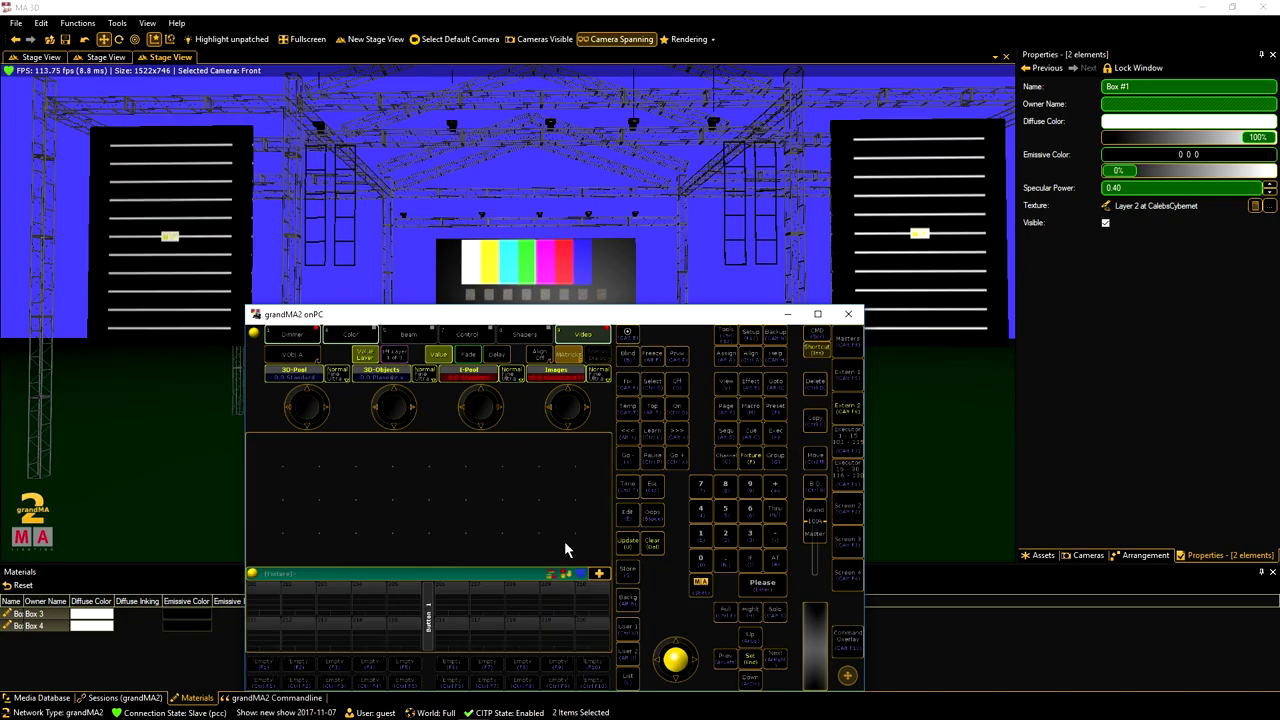
Bring MA 3D forward and frame the colour-bar centre screen and striped side screens frontally.
{"action": "left_click", "coordinate": [693, 268]}
{"action": "left_click_drag", "start_coordinate": [766, 380], "coordinate": [545, 262]}
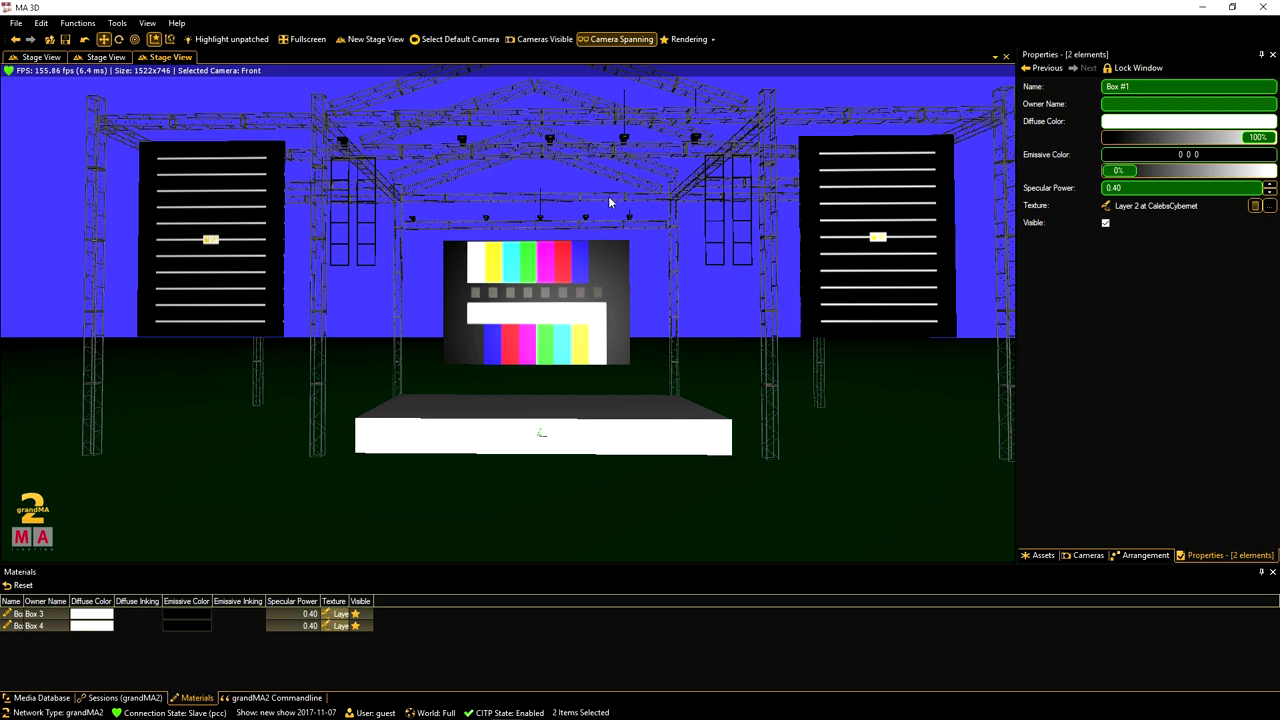
{"action": "left_click_drag", "start_coordinate": [627, 211], "coordinate": [508, 140]}
{"action": "scroll", "coordinate": [509, 140], "scroll_direction": "up", "scroll_amount": 2}
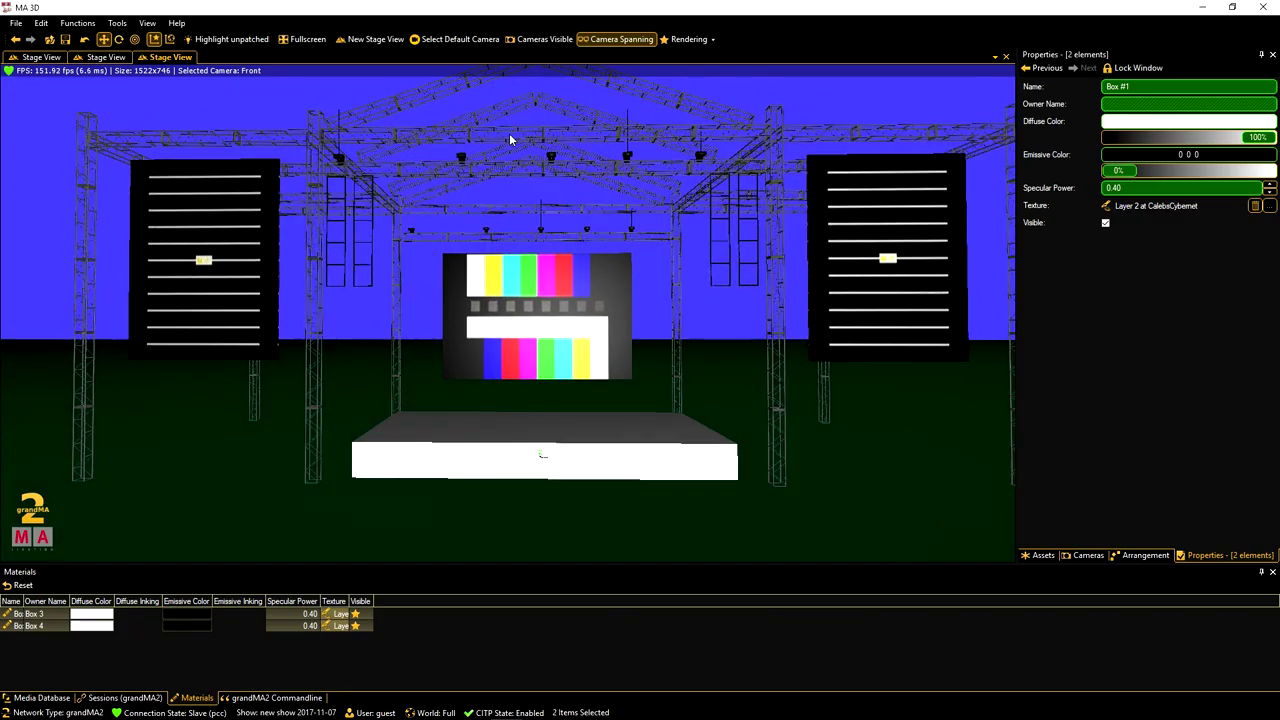
{"action": "left_click_drag", "start_coordinate": [554, 141], "coordinate": [494, 154]}
{"action": "scroll", "coordinate": [494, 160], "scroll_direction": "down", "scroll_amount": 3}
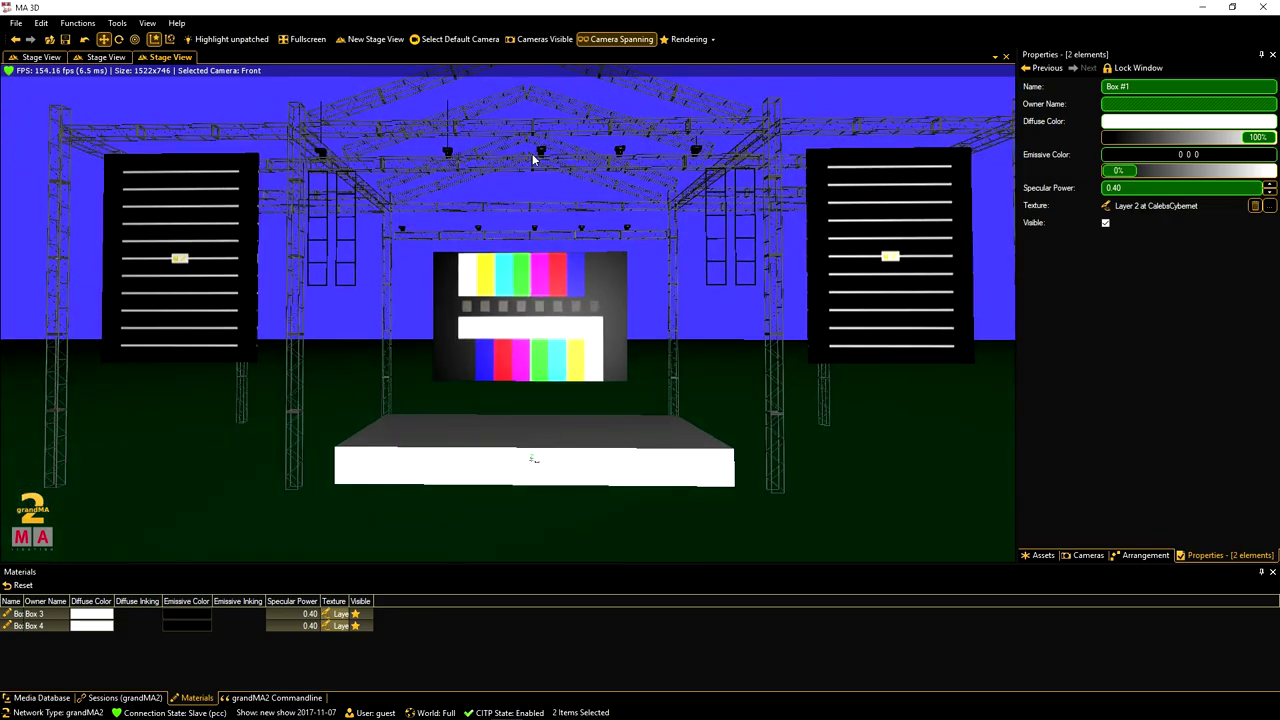
{"action": "scroll", "coordinate": [535, 160], "scroll_direction": "up", "scroll_amount": 2}
{"action": "left_click_drag", "start_coordinate": [535, 160], "coordinate": [512, 100]}
{"action": "scroll", "coordinate": [523, 102], "scroll_direction": "up", "scroll_amount": 2}
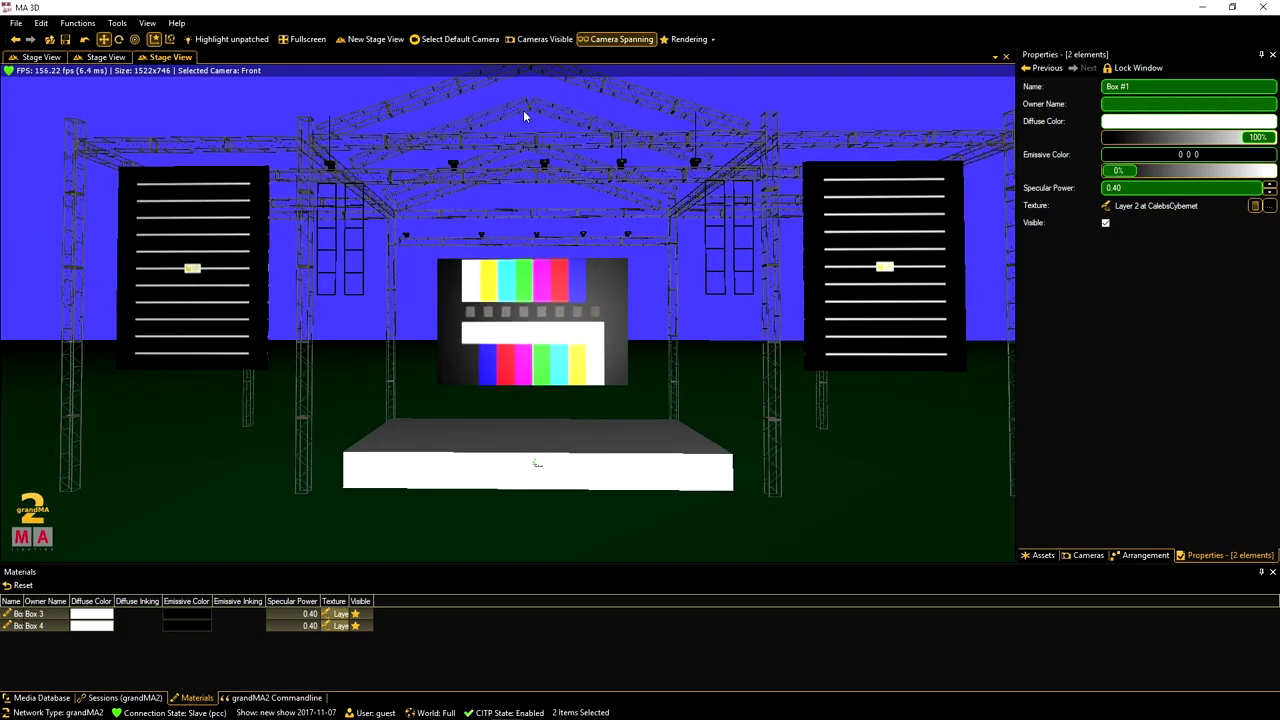